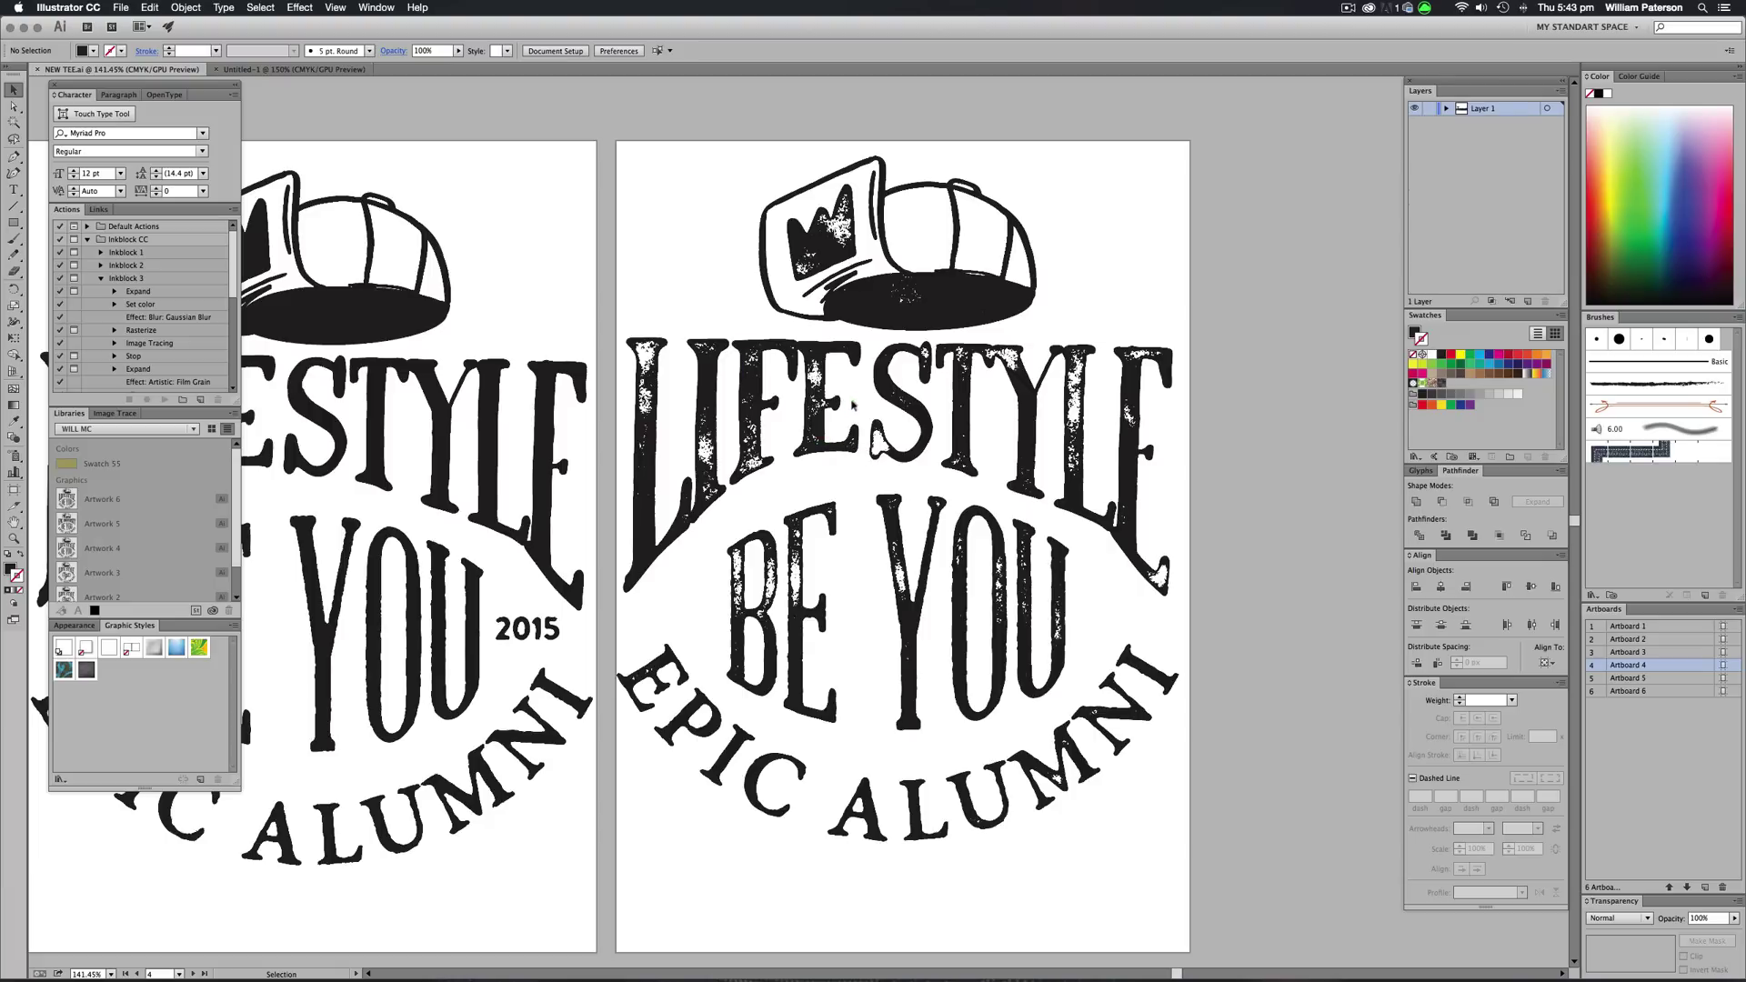
- Switch from the finished T-shirt artwork to the blank Untitled-1 document
{"action": "left_click", "coordinate": [776, 503]}
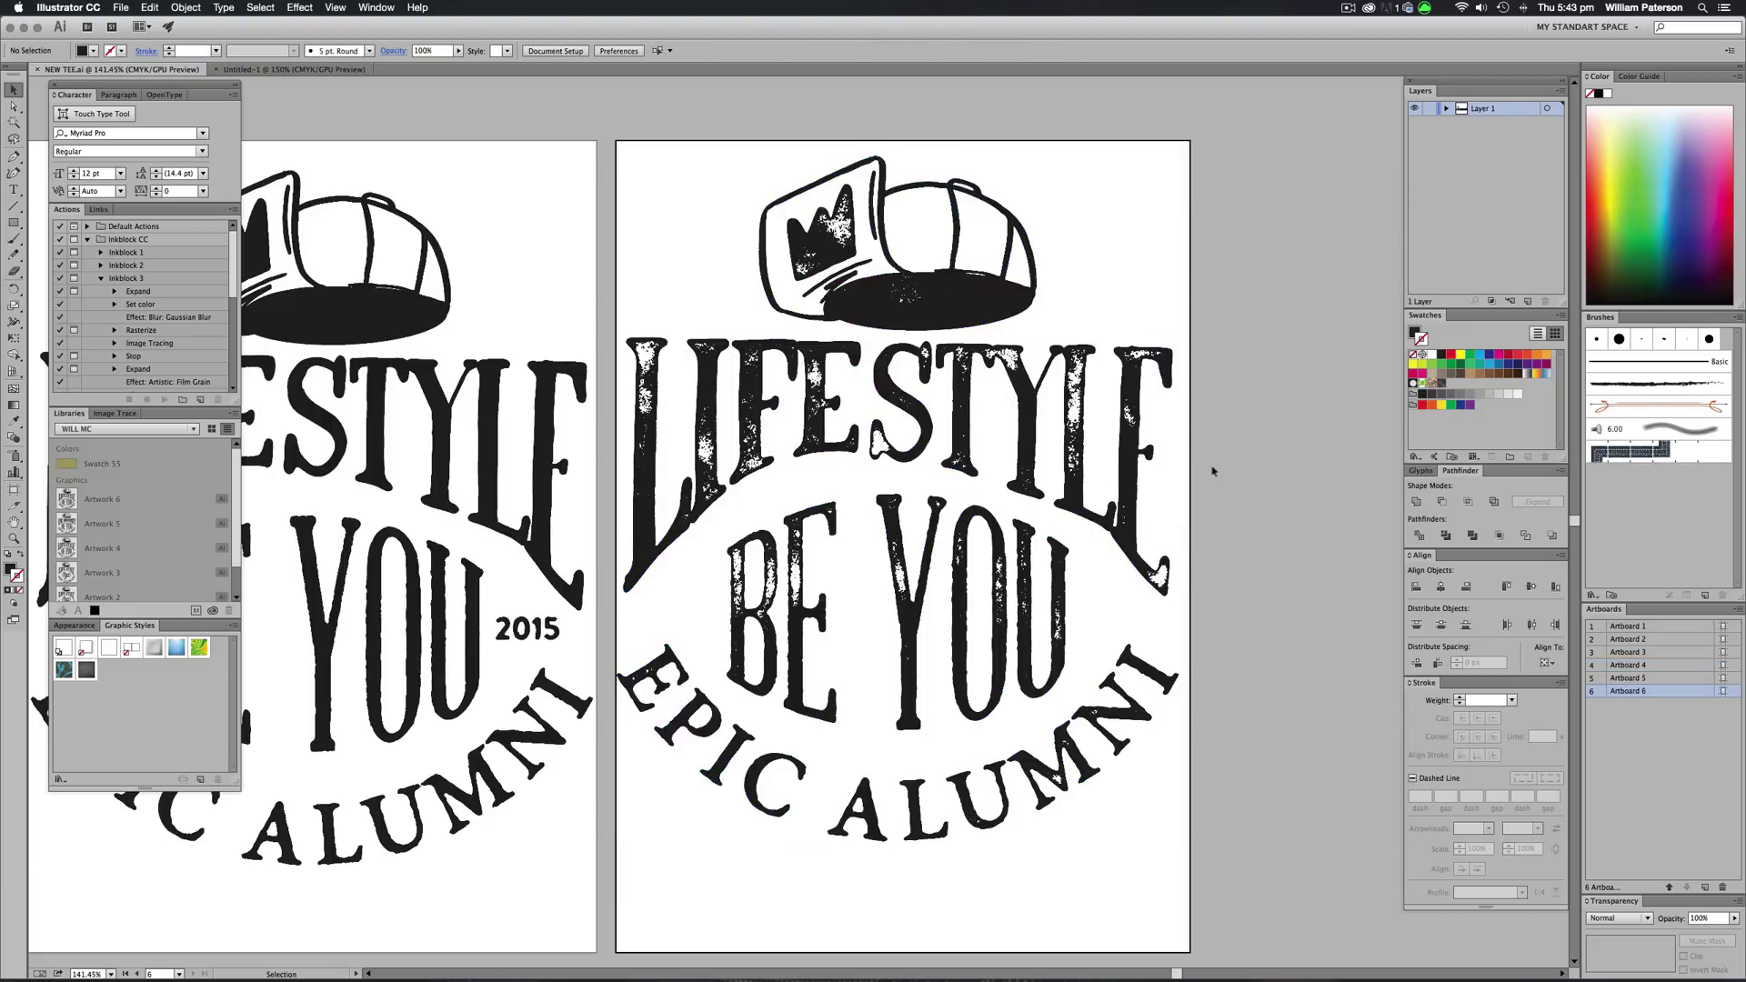
{"action": "left_click_drag", "start_coordinate": [1117, 385], "coordinate": [1089, 382]}
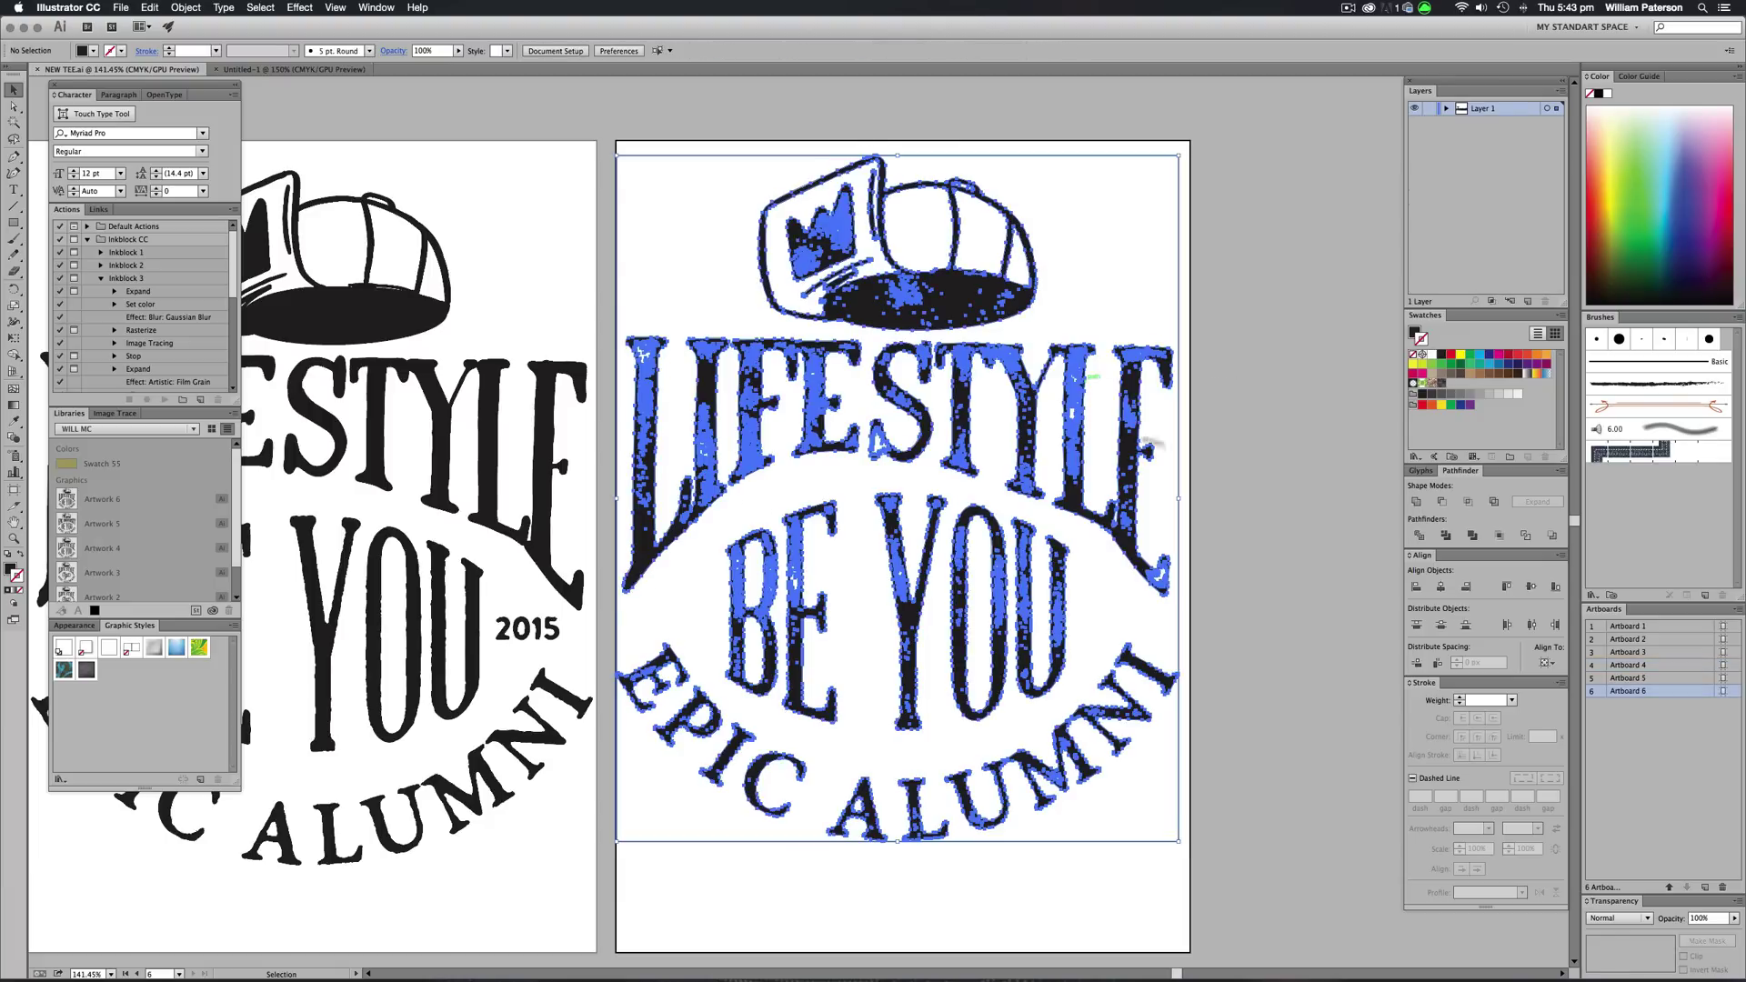
{"action": "left_click", "coordinate": [1270, 486]}
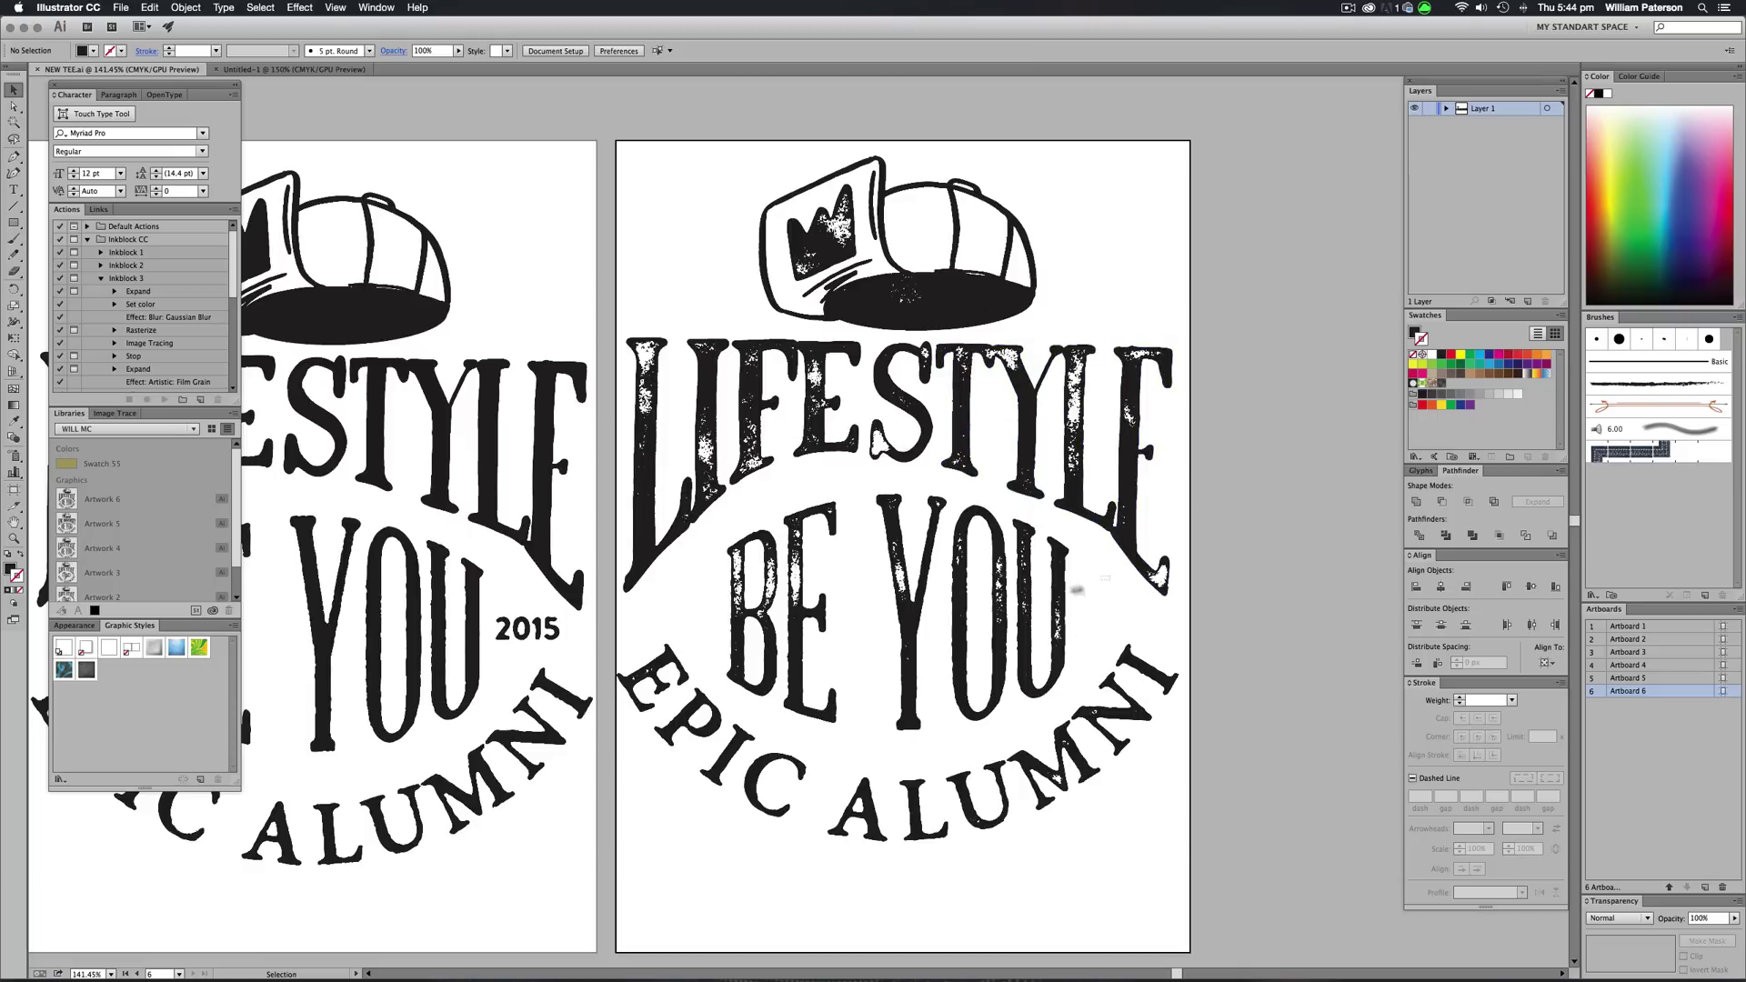
{"action": "left_click", "coordinate": [1029, 596]}
{"action": "left_click", "coordinate": [1083, 601]}
{"action": "key", "text": "super+grave"}
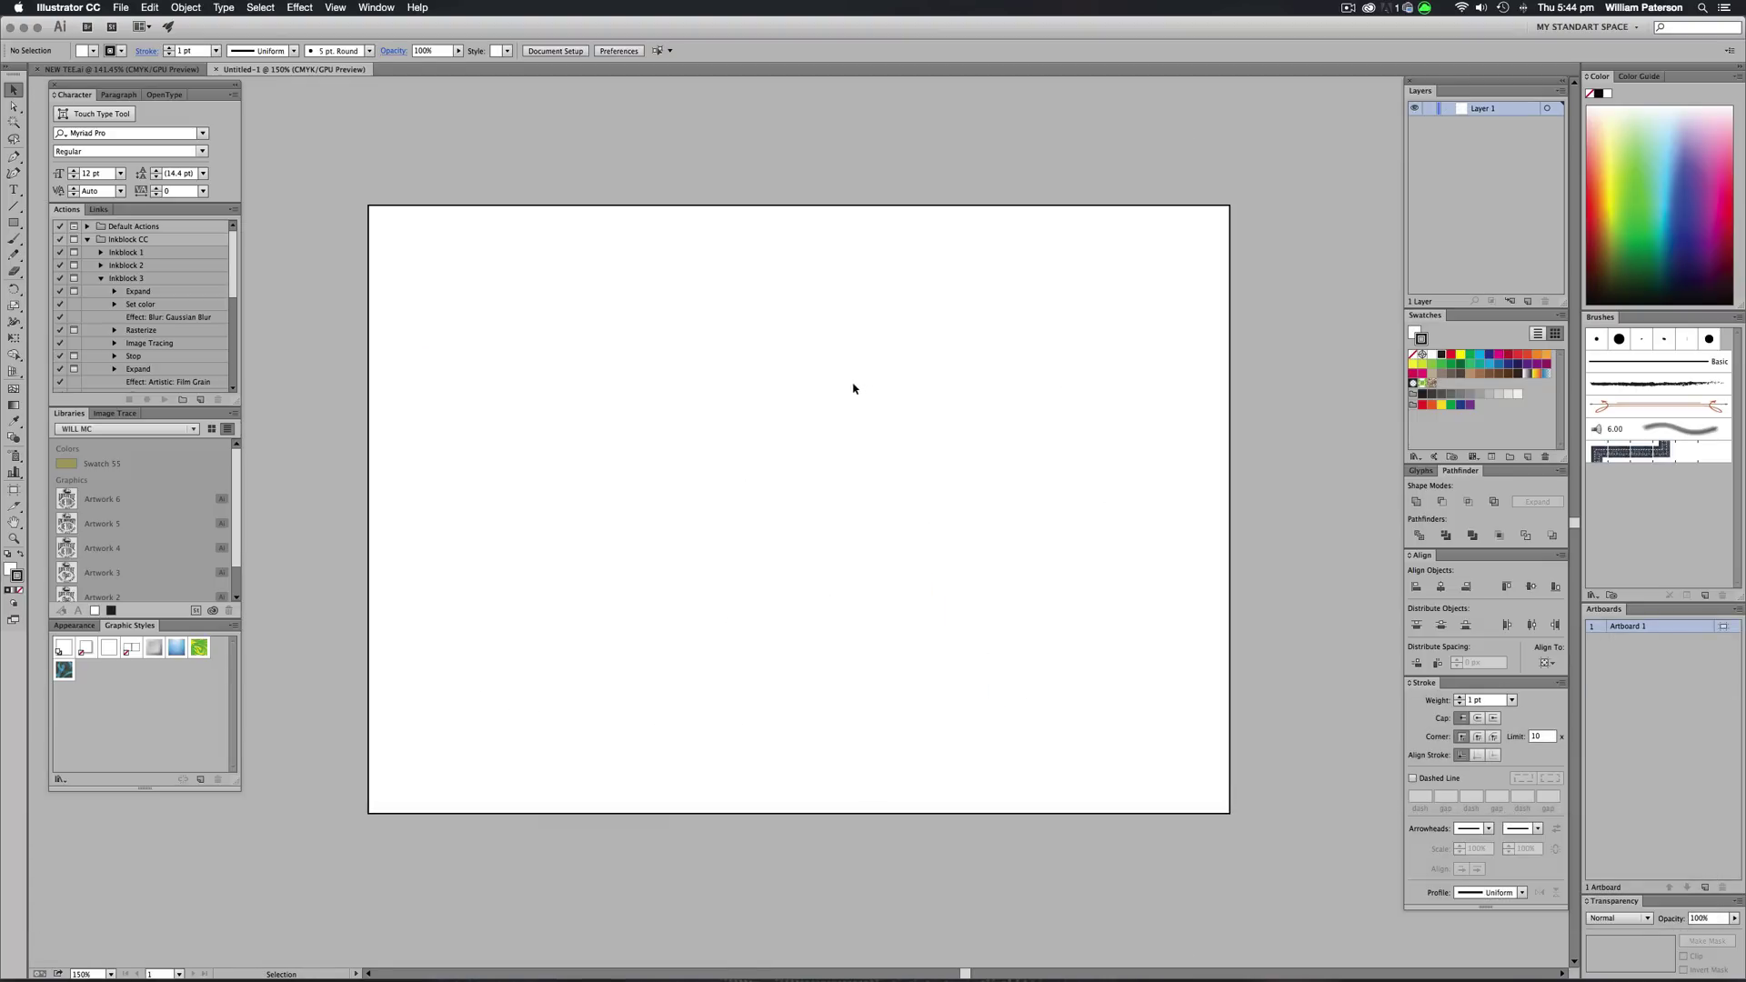
{"action": "key", "text": "t"}
{"action": "left_click", "coordinate": [718, 487]}
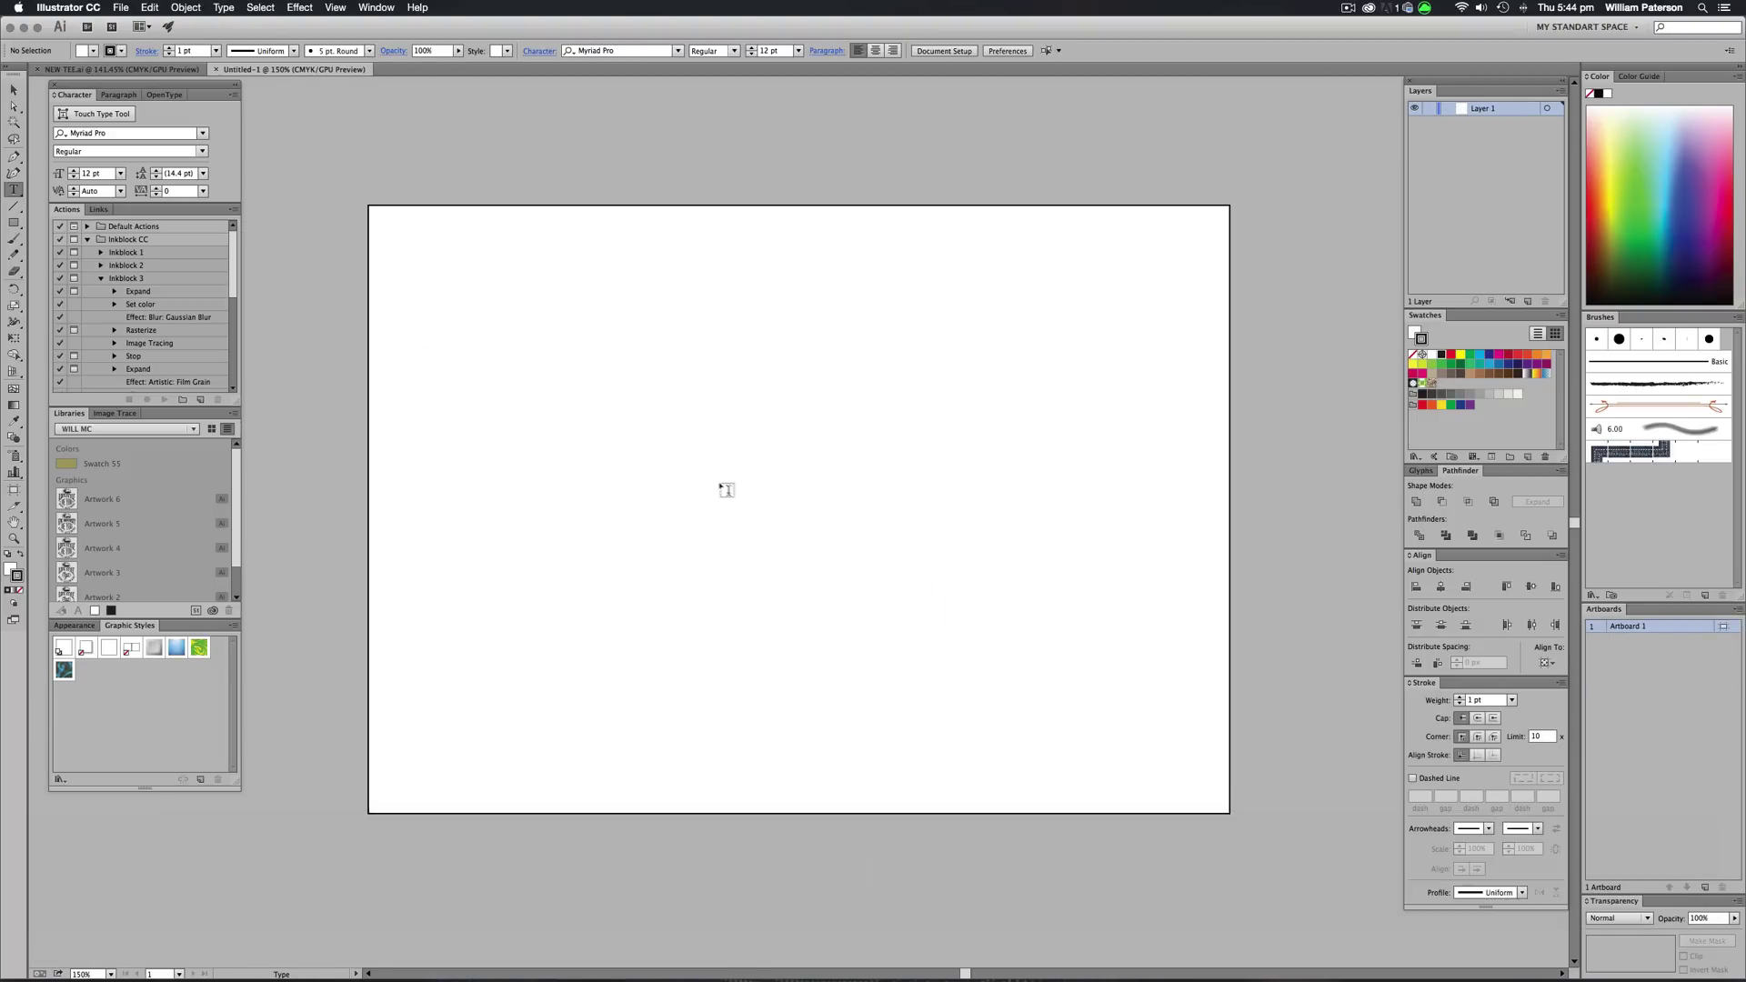
{"action": "key", "text": "Escape"}
{"action": "key", "text": "BackSpace"}
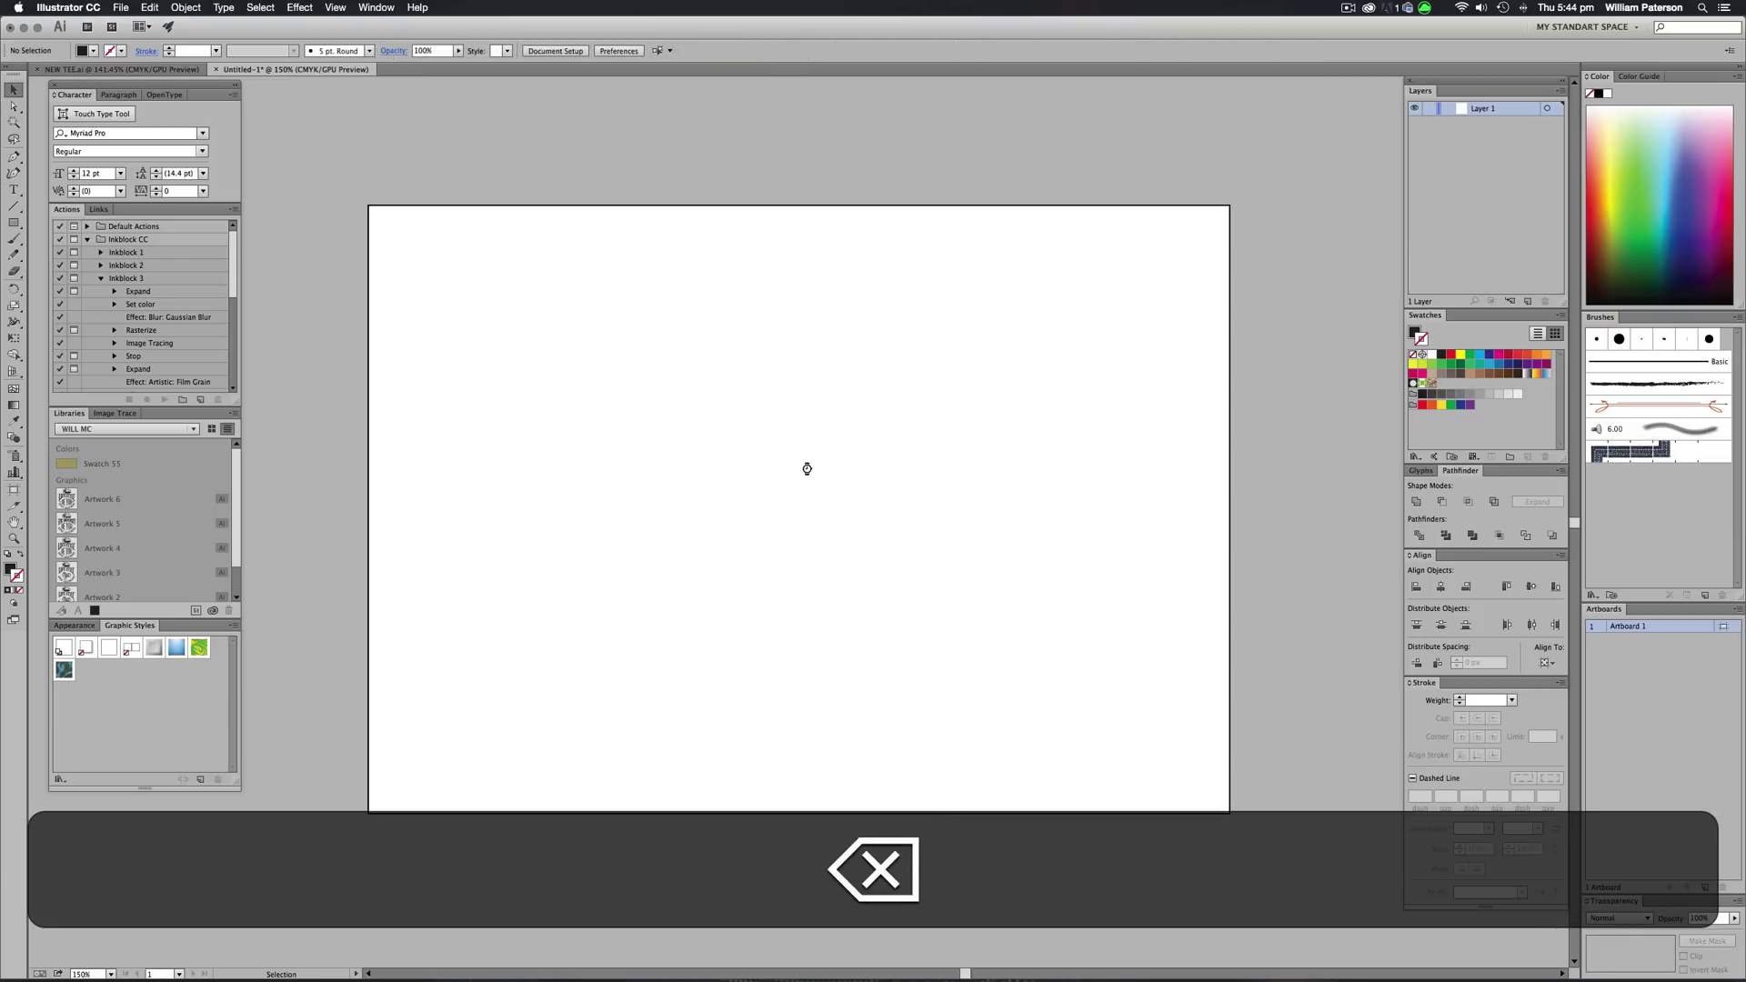
- Add a line of point text reading "typography" near the middle of the artboard
{"action": "key", "text": "t"}
{"action": "left_click", "coordinate": [664, 482]}
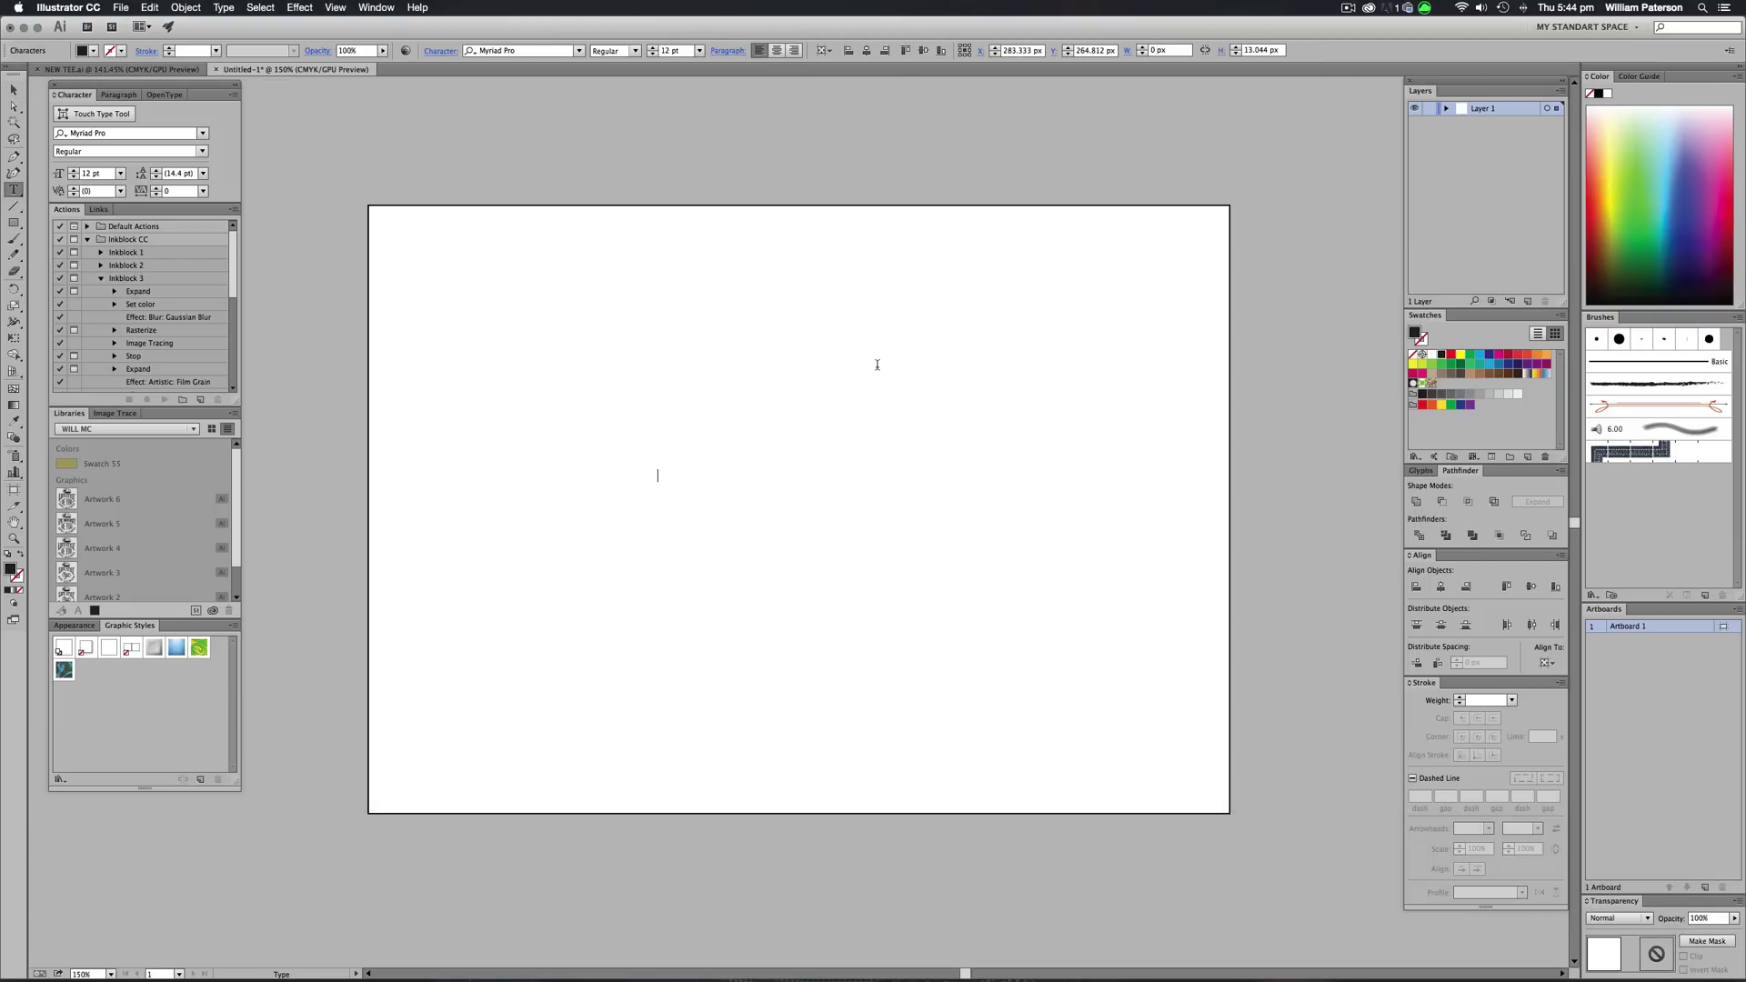
{"action": "type", "text": "typo"}
{"action": "key", "text": "BackSpace"}
{"action": "key", "text": "BackSpace"}
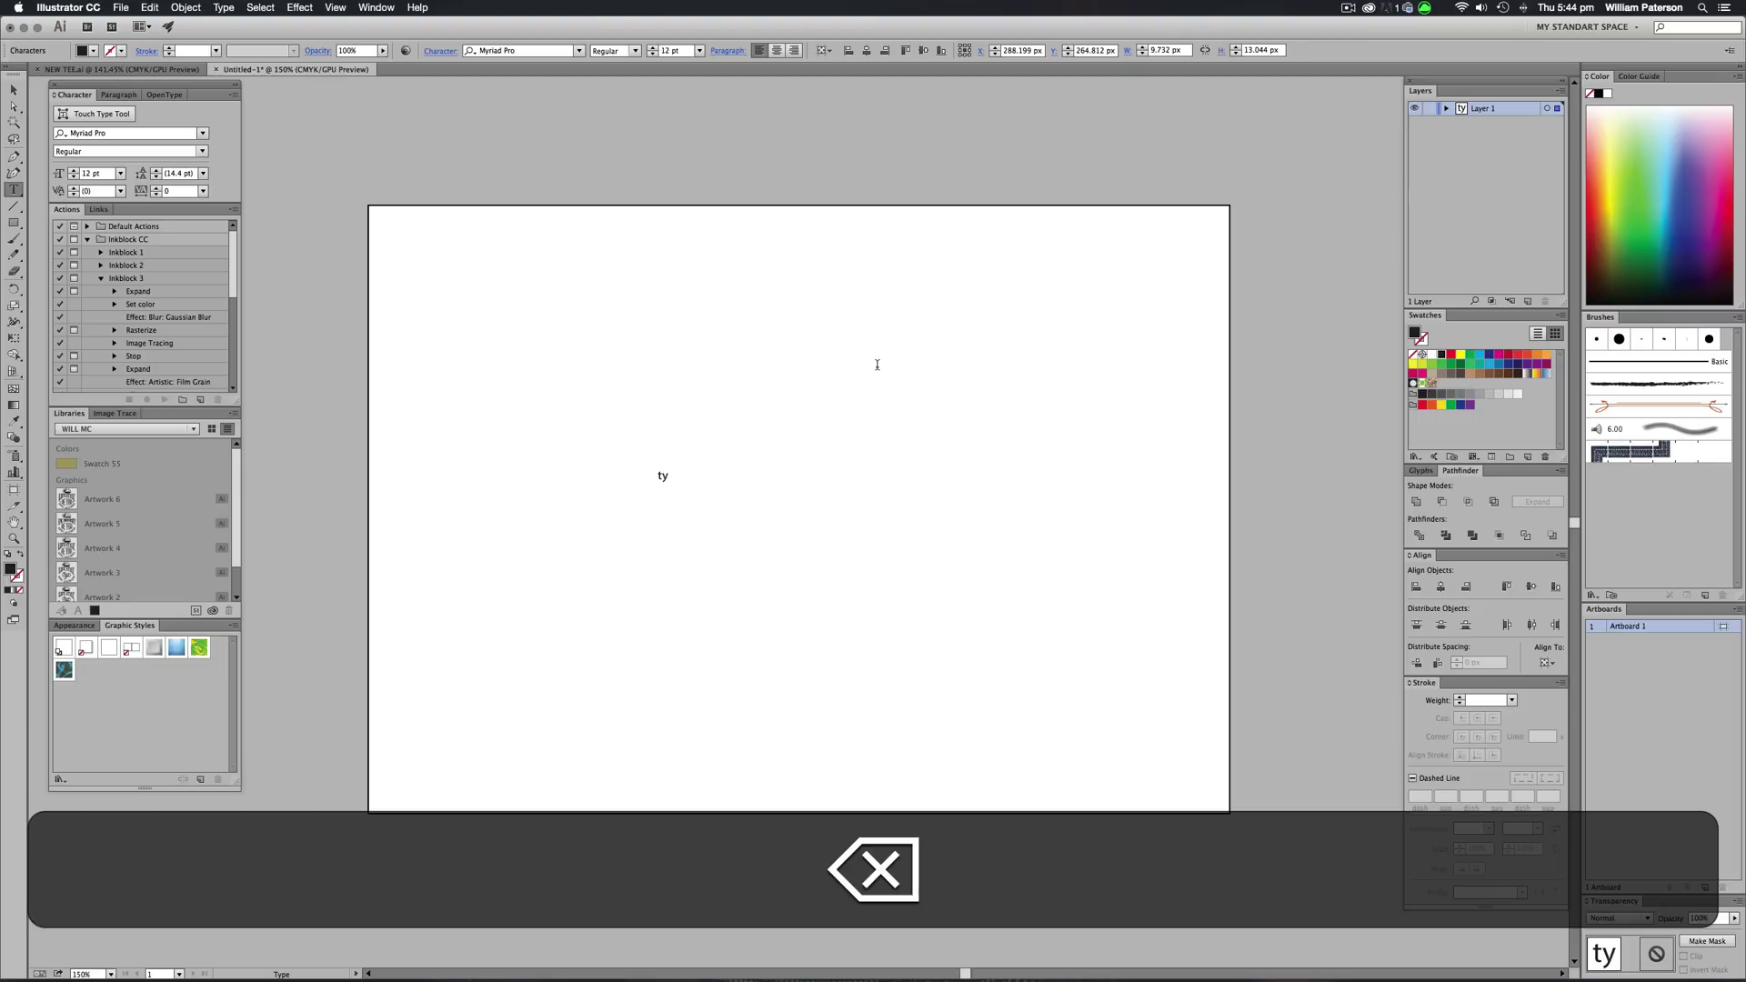
{"action": "type", "text": "pograo"}
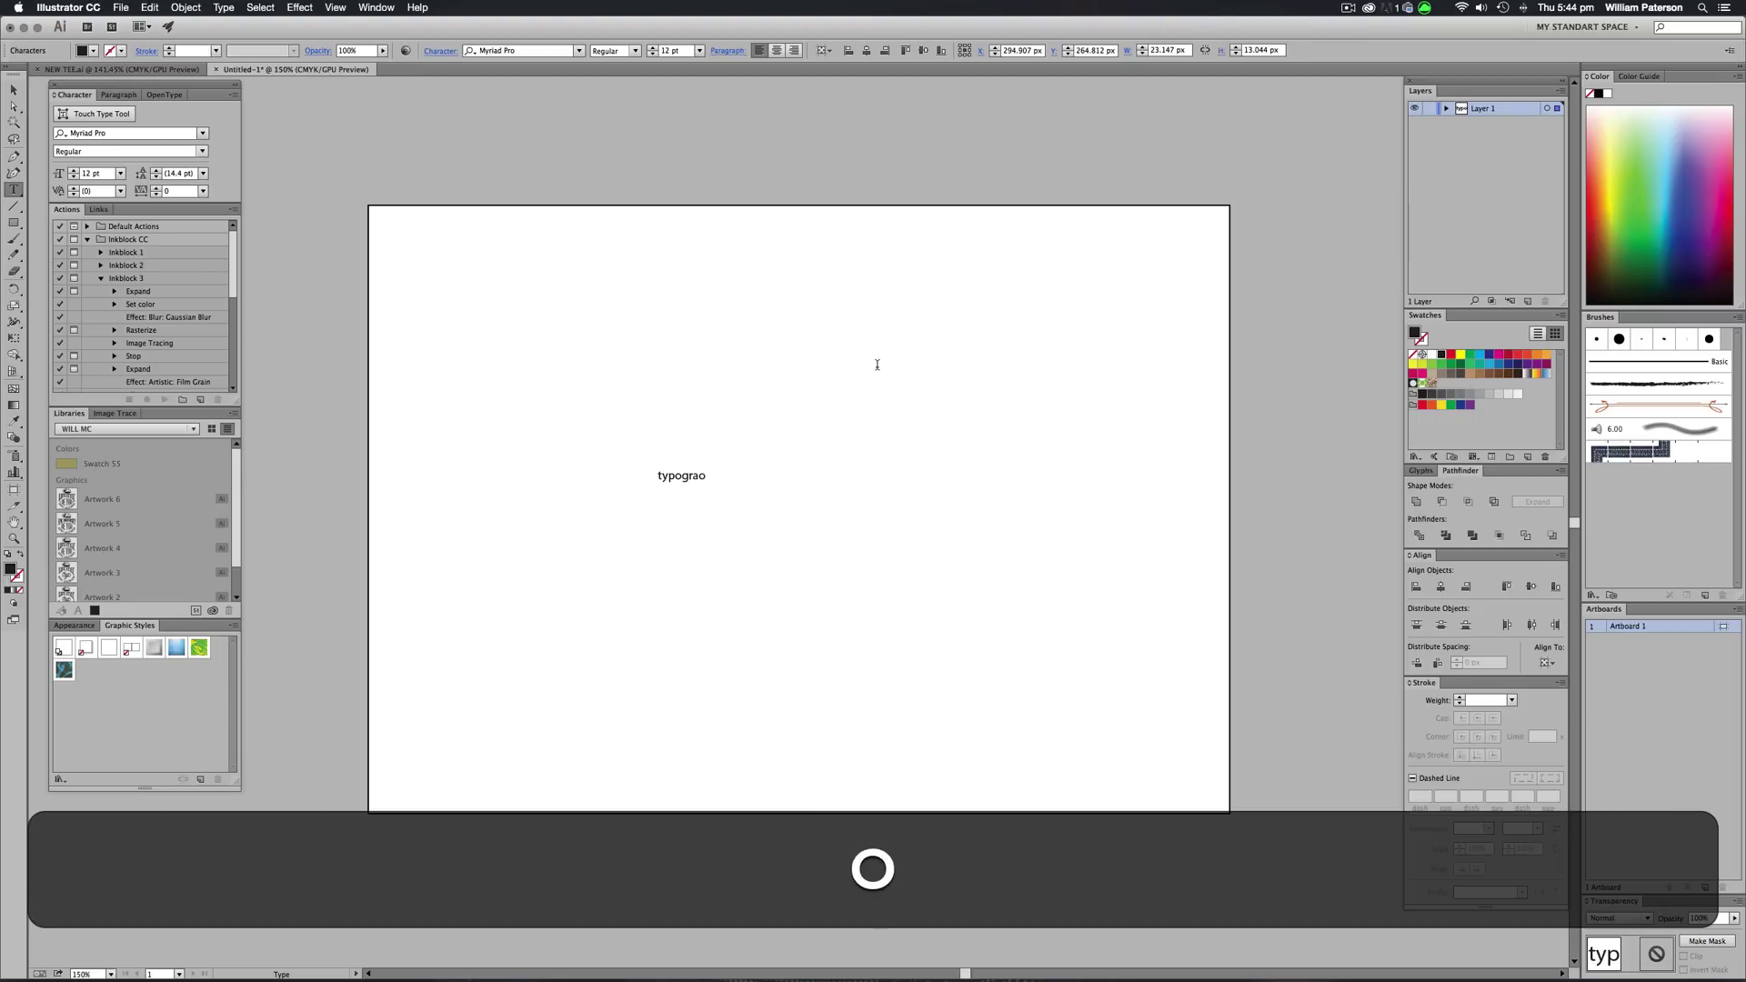
{"action": "key", "text": "BackSpace"}
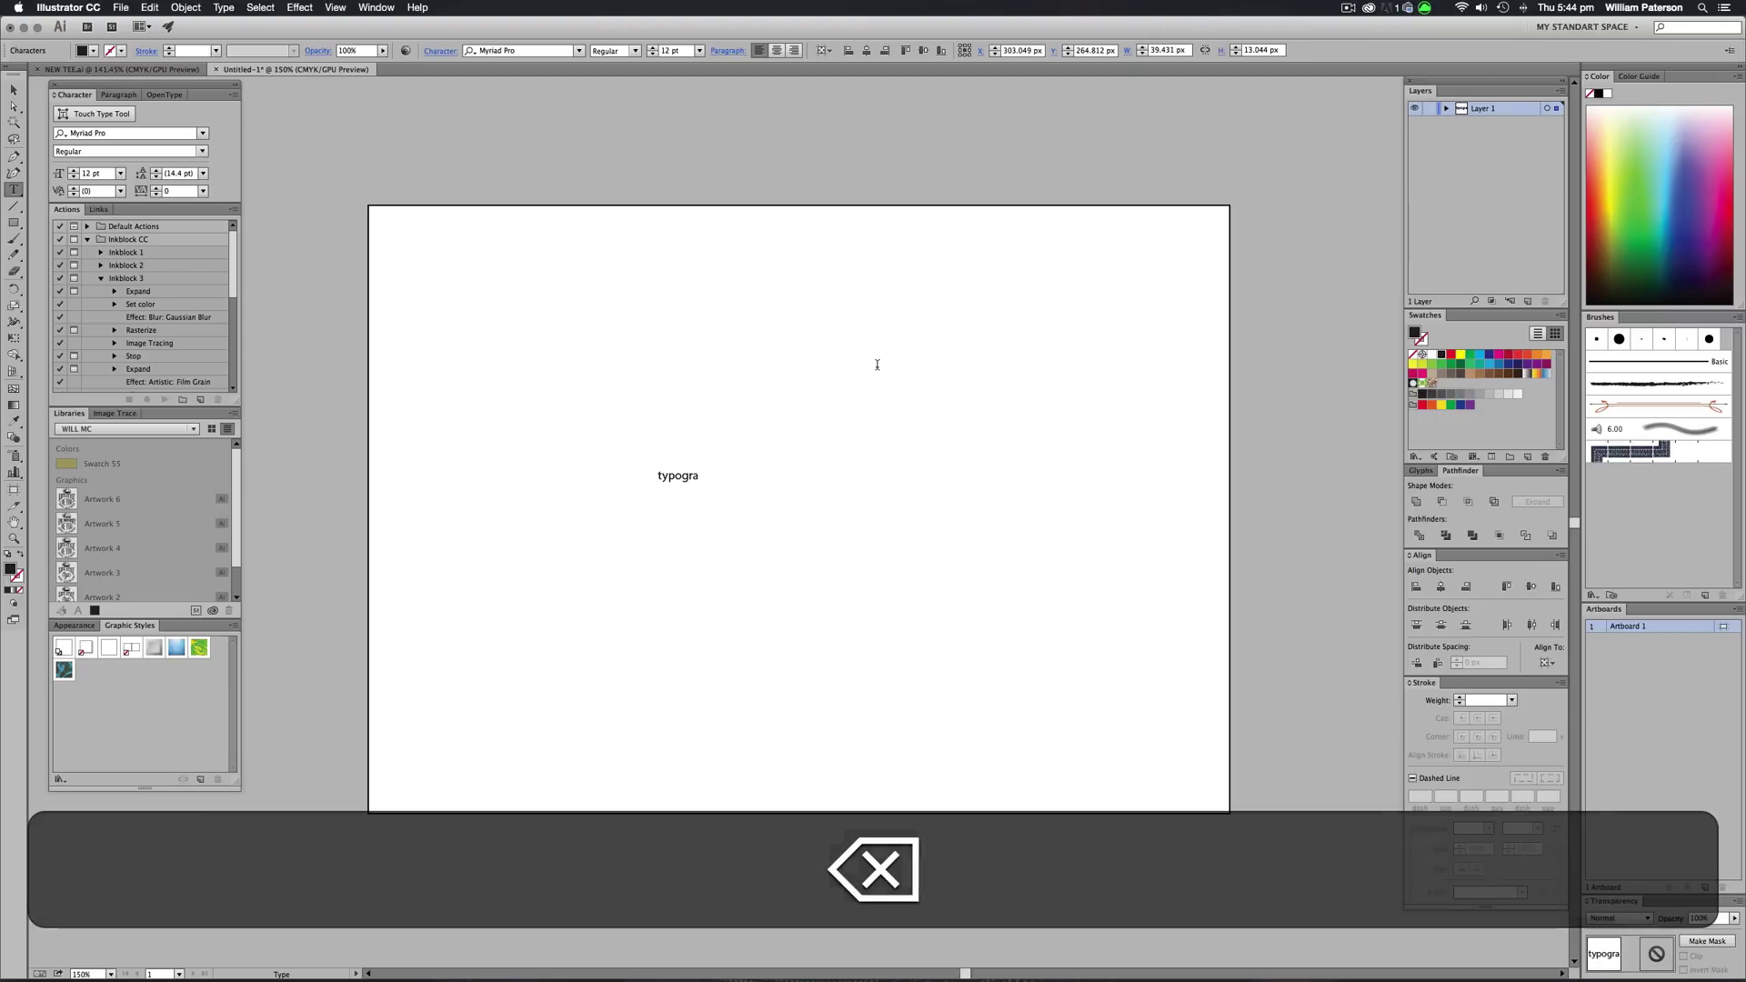
{"action": "type", "text": "phy"}
{"action": "key", "text": "super+Return"}
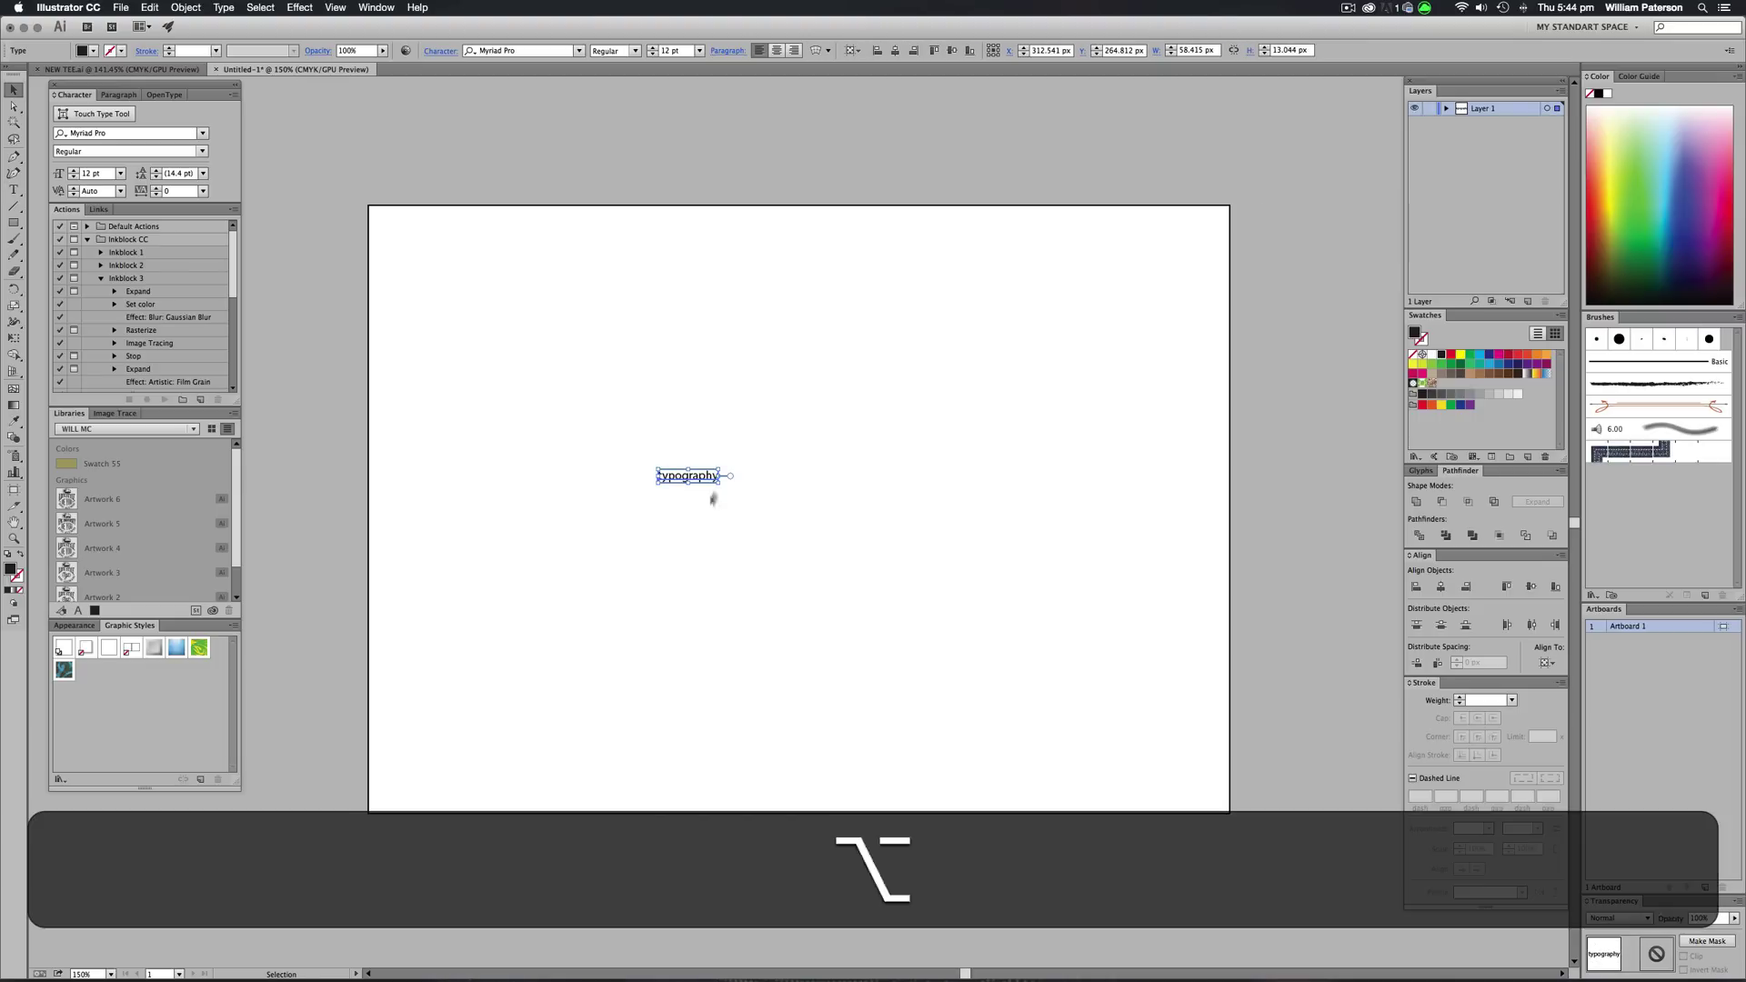
- Enlarge the word "typography" proportionally to about 82 pt and set its font to Abraham Lincoln
{"action": "left_click_drag", "start_coordinate": [718, 477], "coordinate": [905, 380]}
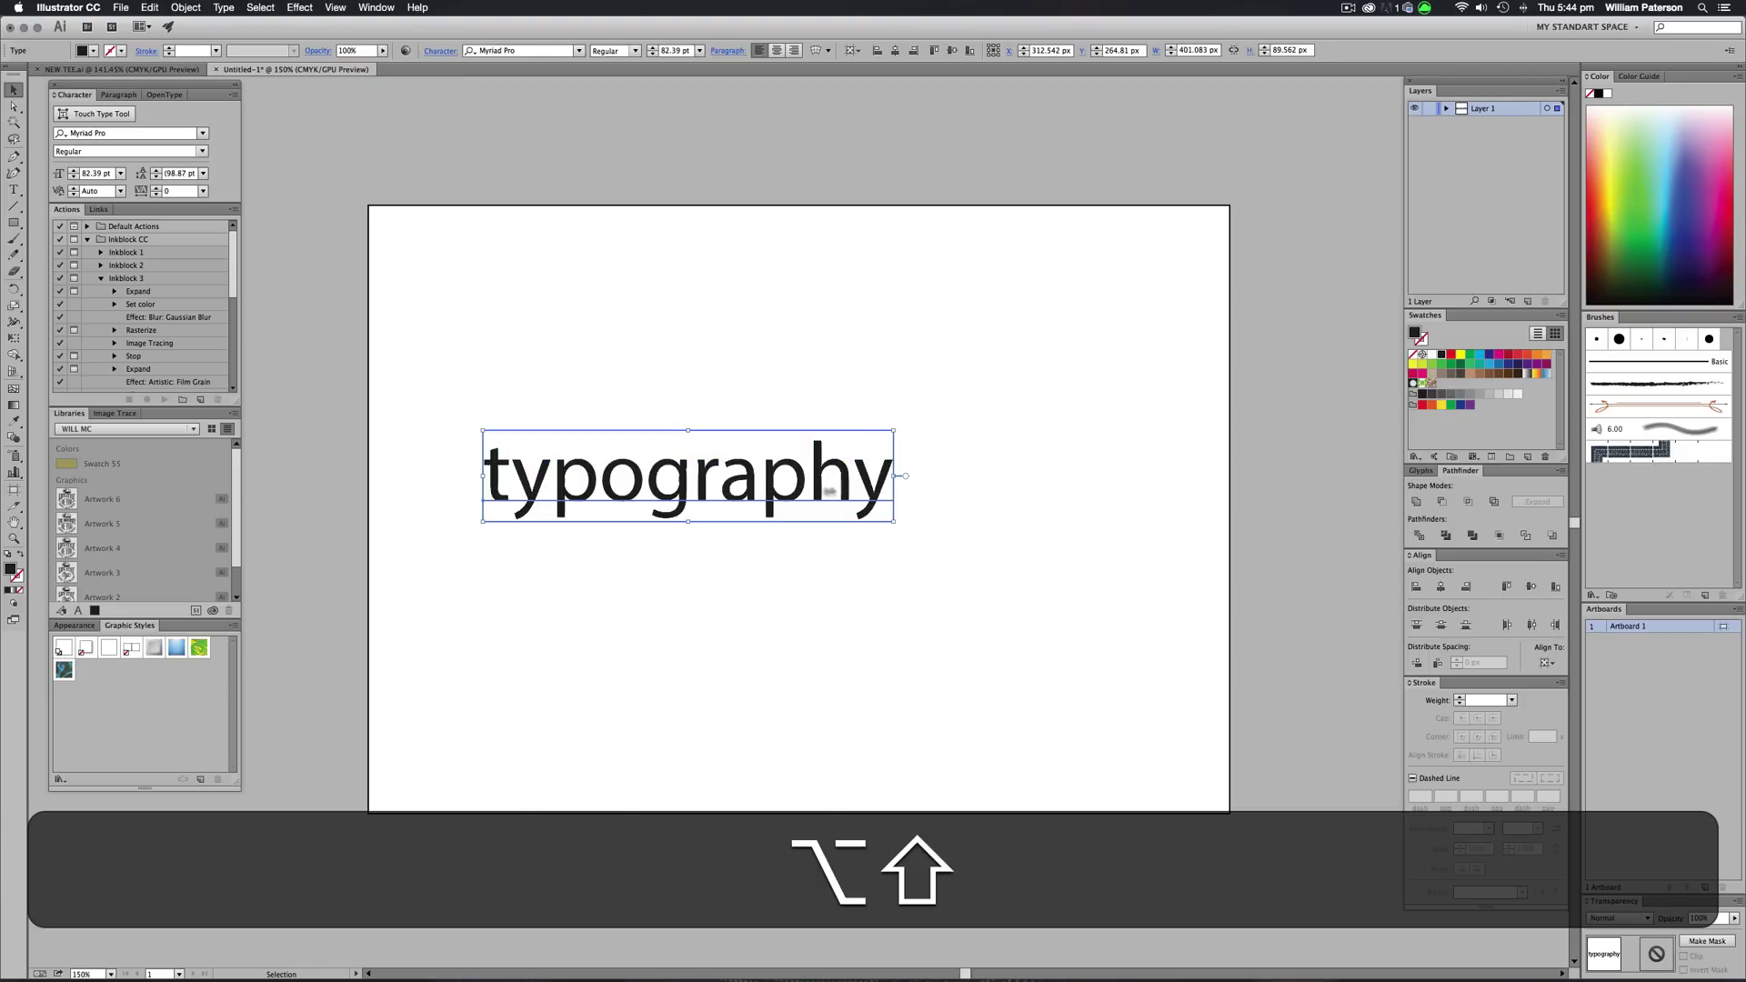
{"action": "left_click_drag", "start_coordinate": [802, 484], "coordinate": [905, 493]}
{"action": "left_click", "coordinate": [545, 51]}
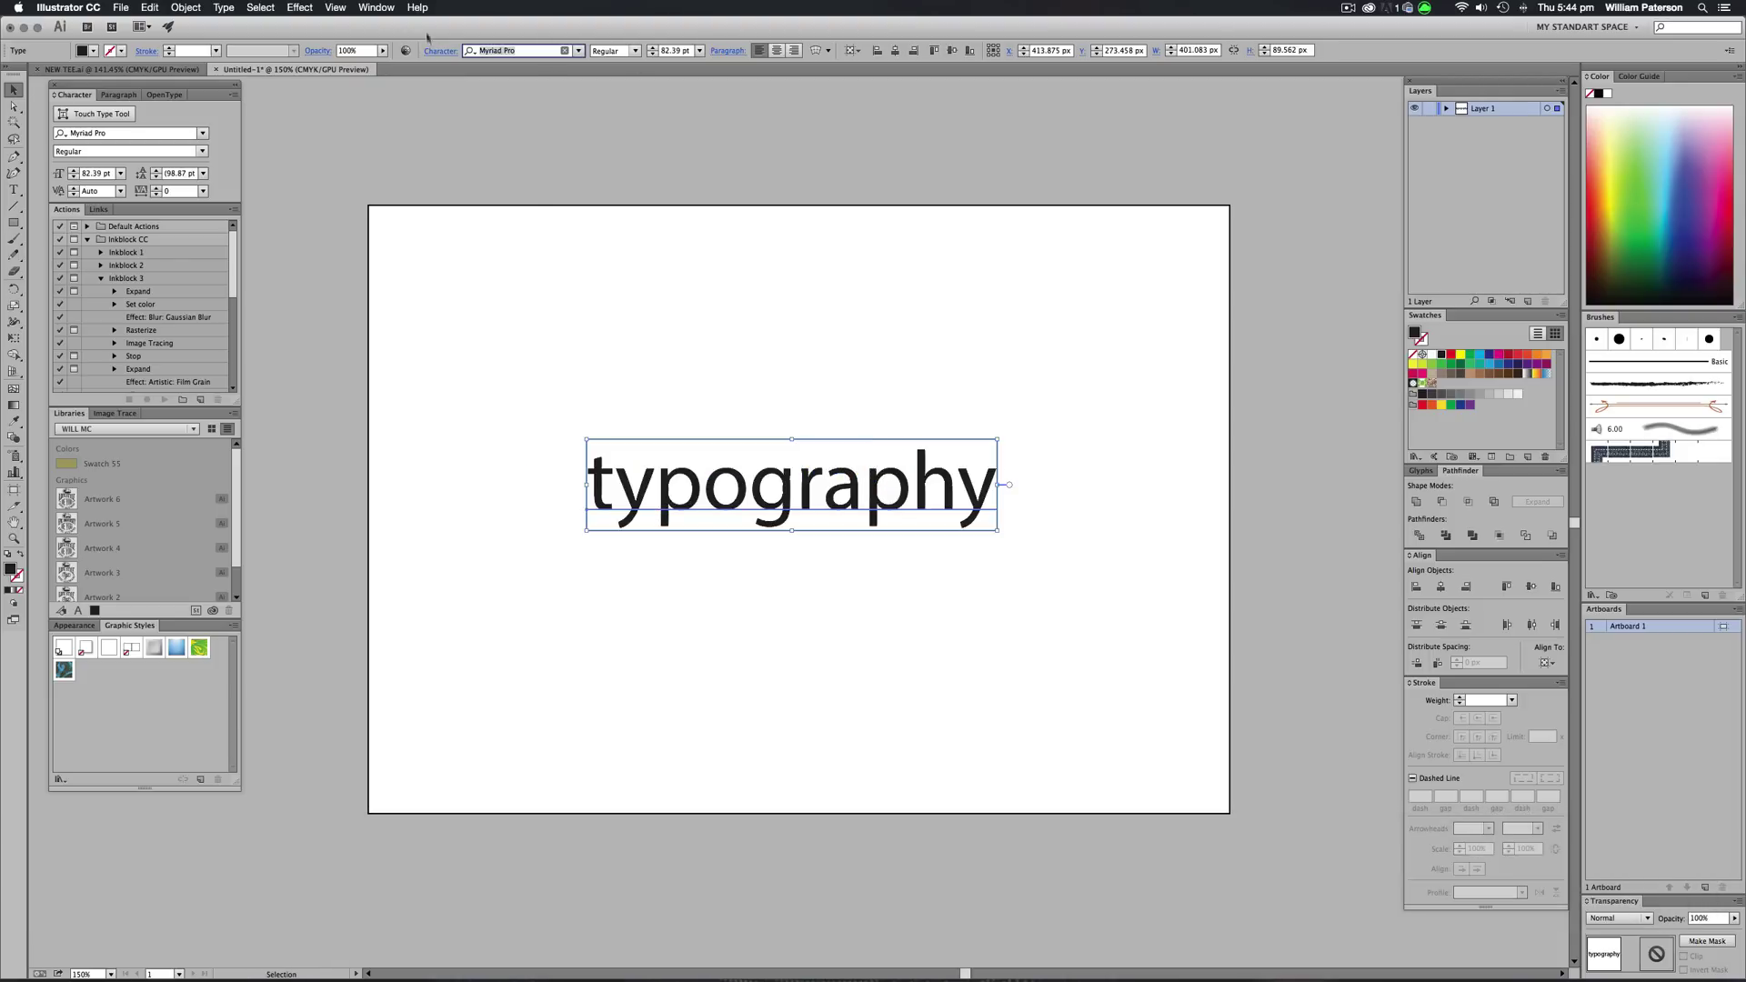
{"action": "type", "text": "abrha"}
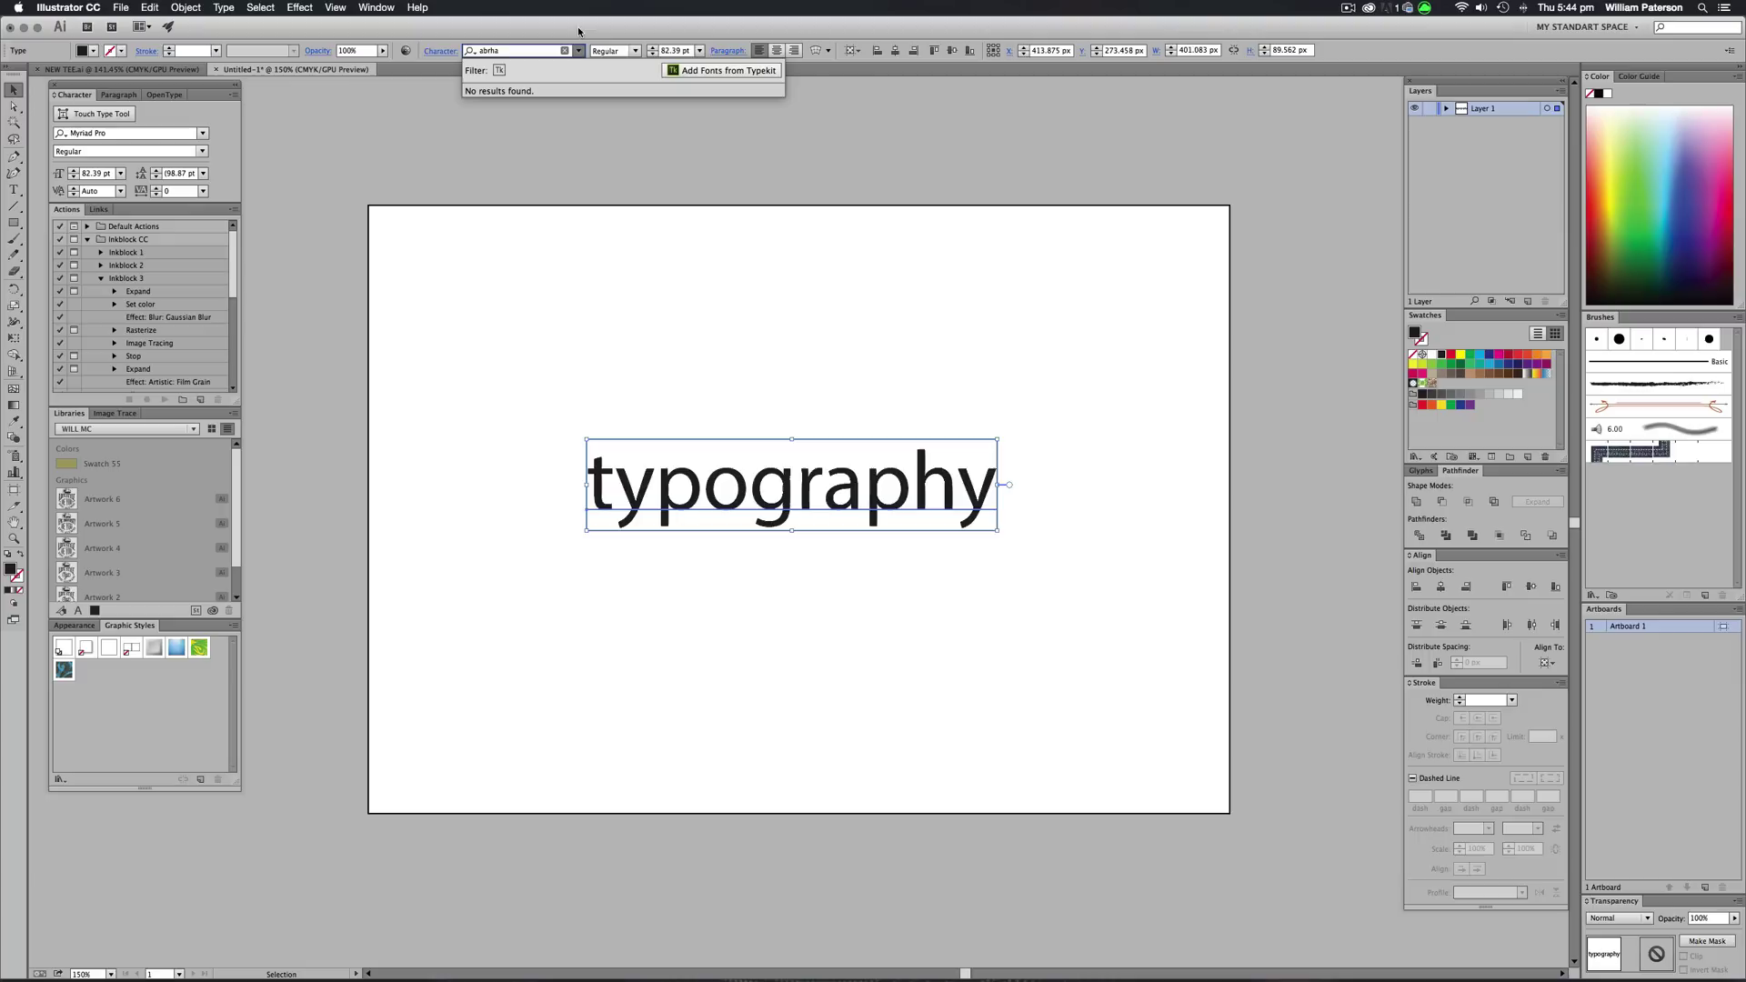
{"action": "key", "text": "BackSpace"}
{"action": "key", "text": "BackSpace"}
{"action": "left_click", "coordinate": [709, 89]}
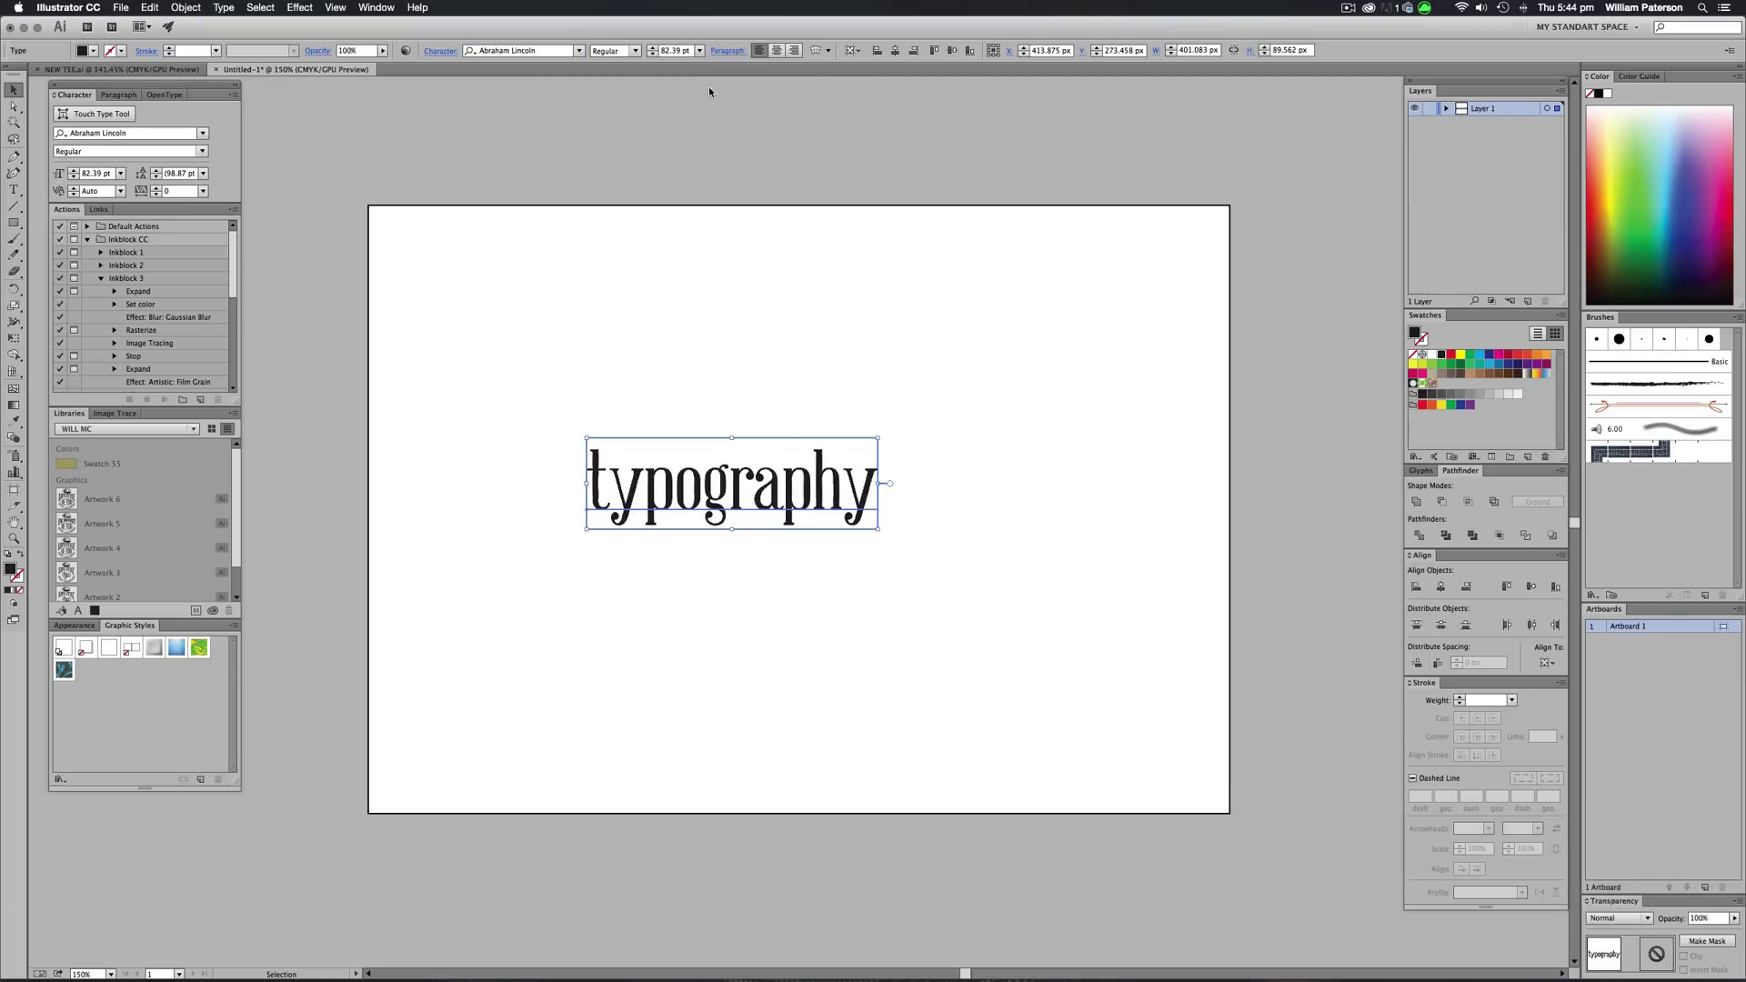
- Change the word to uppercase and enlarge it proportionally to about 141 pt near the artboard's centre
{"action": "left_click", "coordinate": [224, 7]}
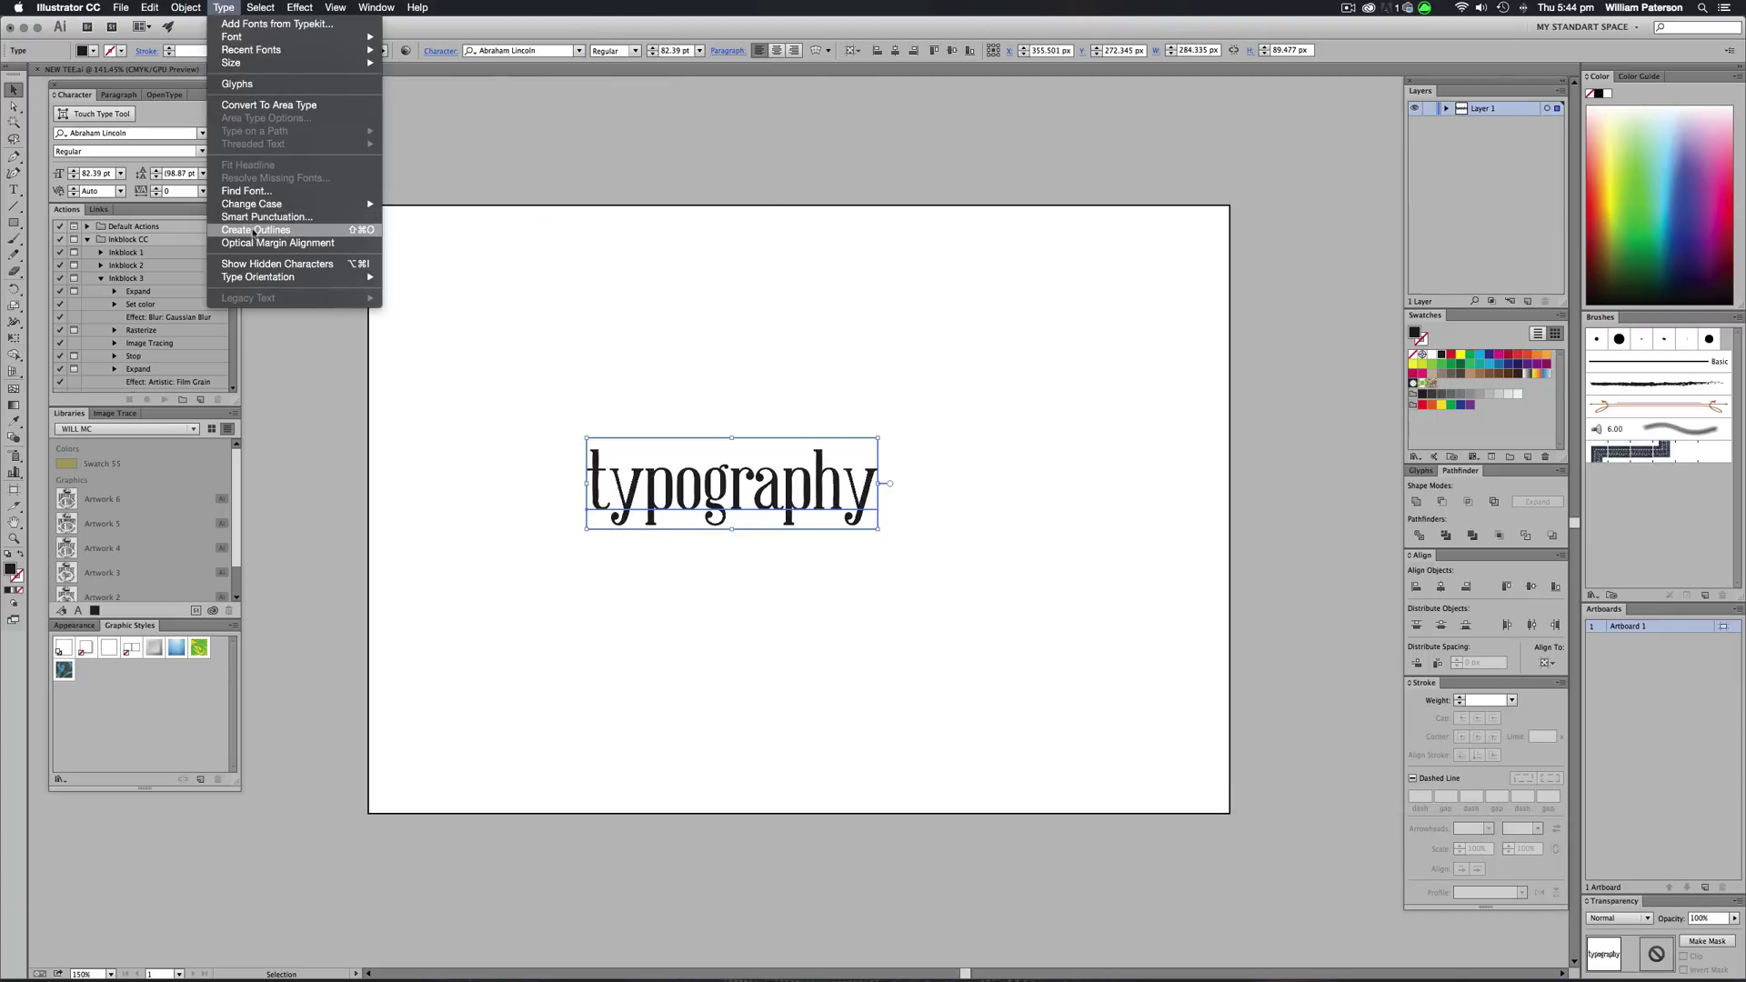
{"action": "left_click", "coordinate": [394, 206]}
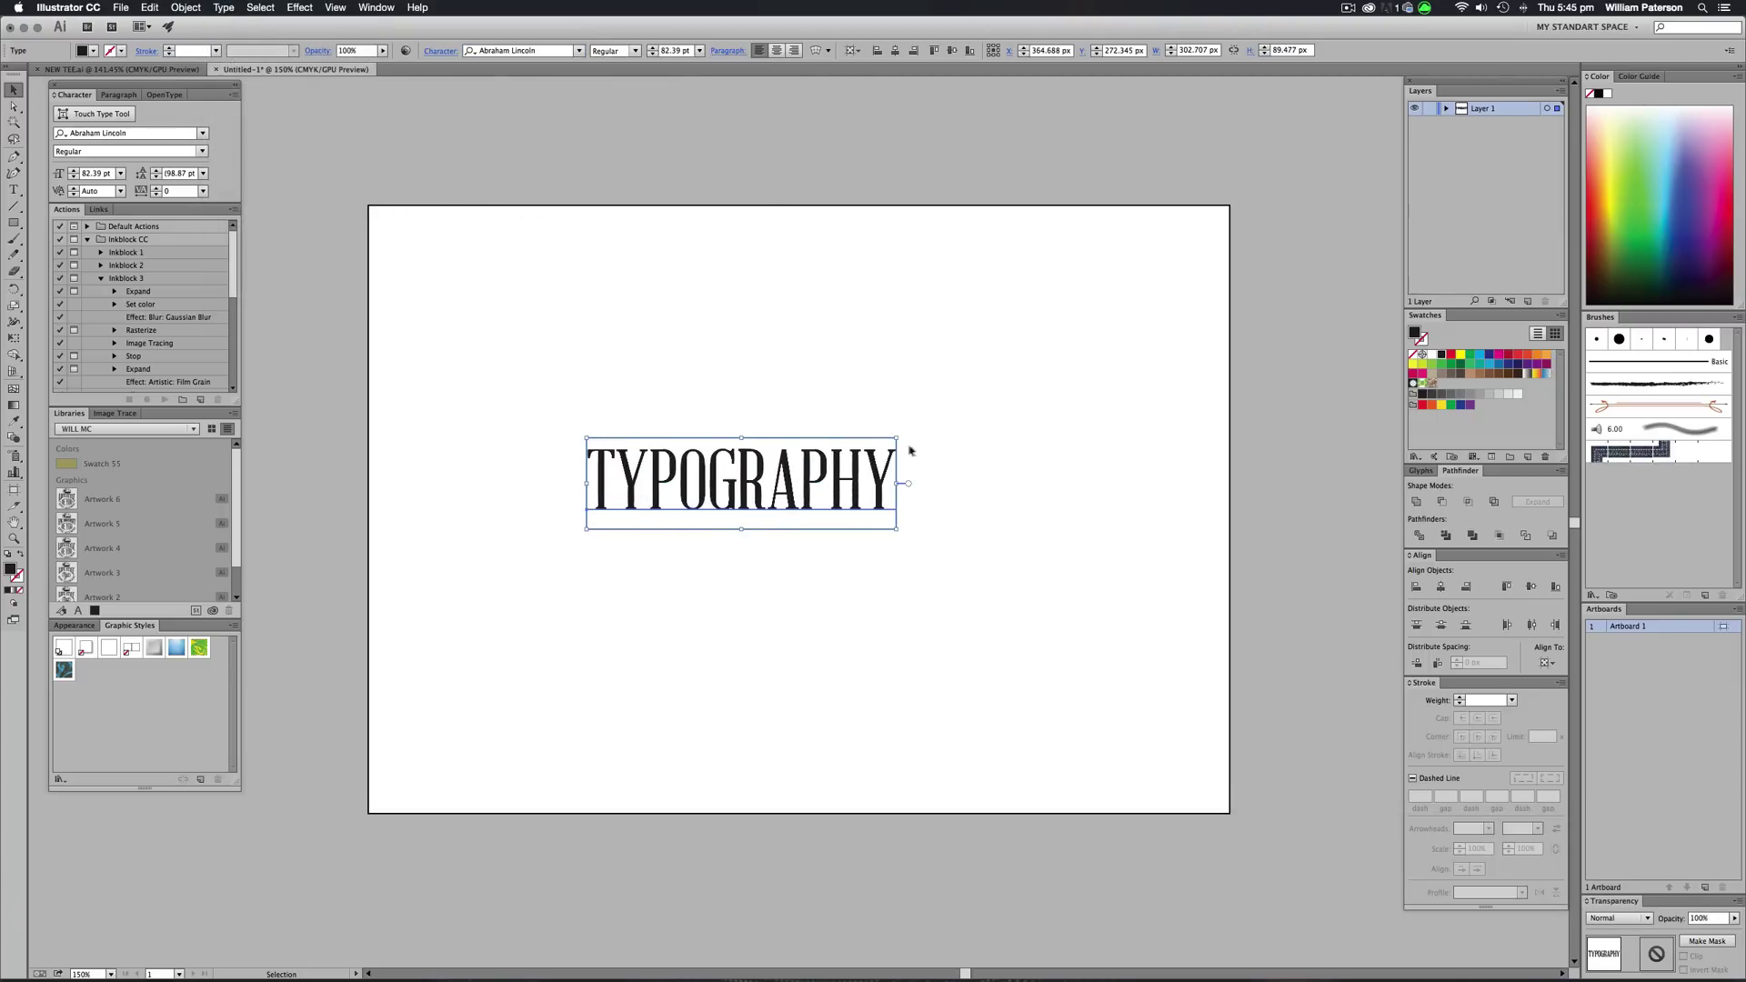
{"action": "key", "text": "alt+shift"}
{"action": "left_click_drag", "start_coordinate": [898, 440], "coordinate": [1008, 389]}
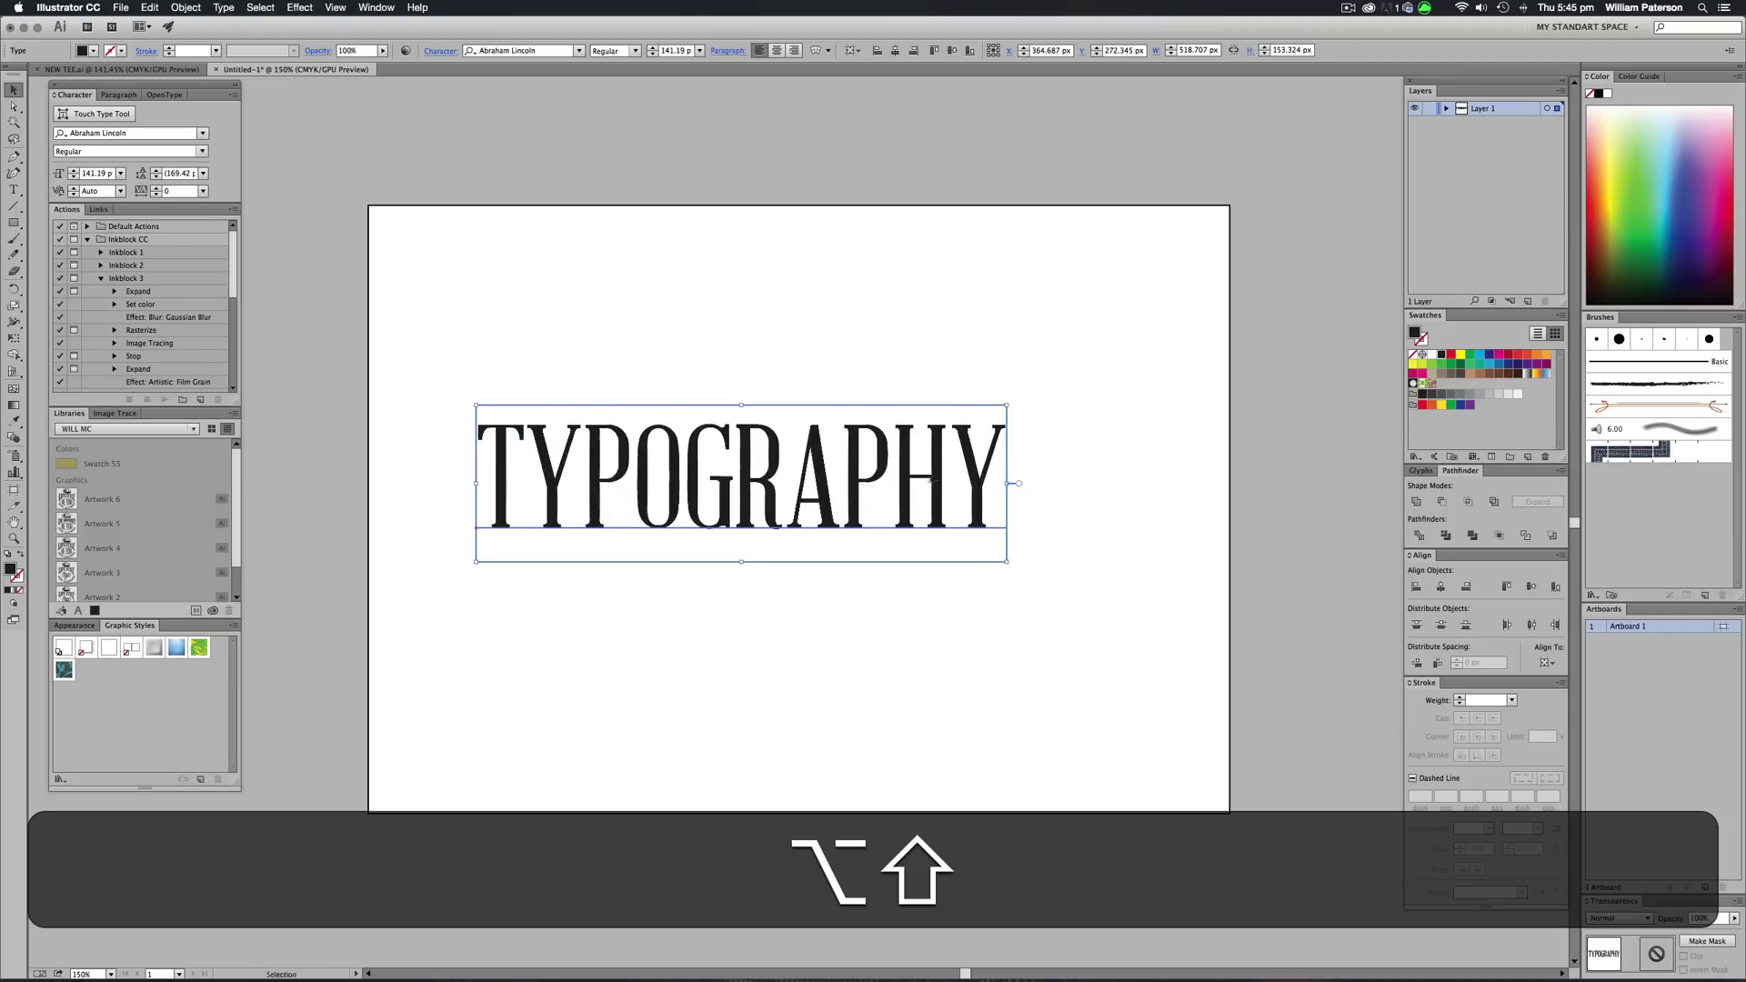
{"action": "left_click_drag", "start_coordinate": [906, 488], "coordinate": [965, 483]}
{"action": "left_click_drag", "start_coordinate": [947, 507], "coordinate": [967, 523]}
{"action": "left_click_drag", "start_coordinate": [1027, 654], "coordinate": [815, 631]}
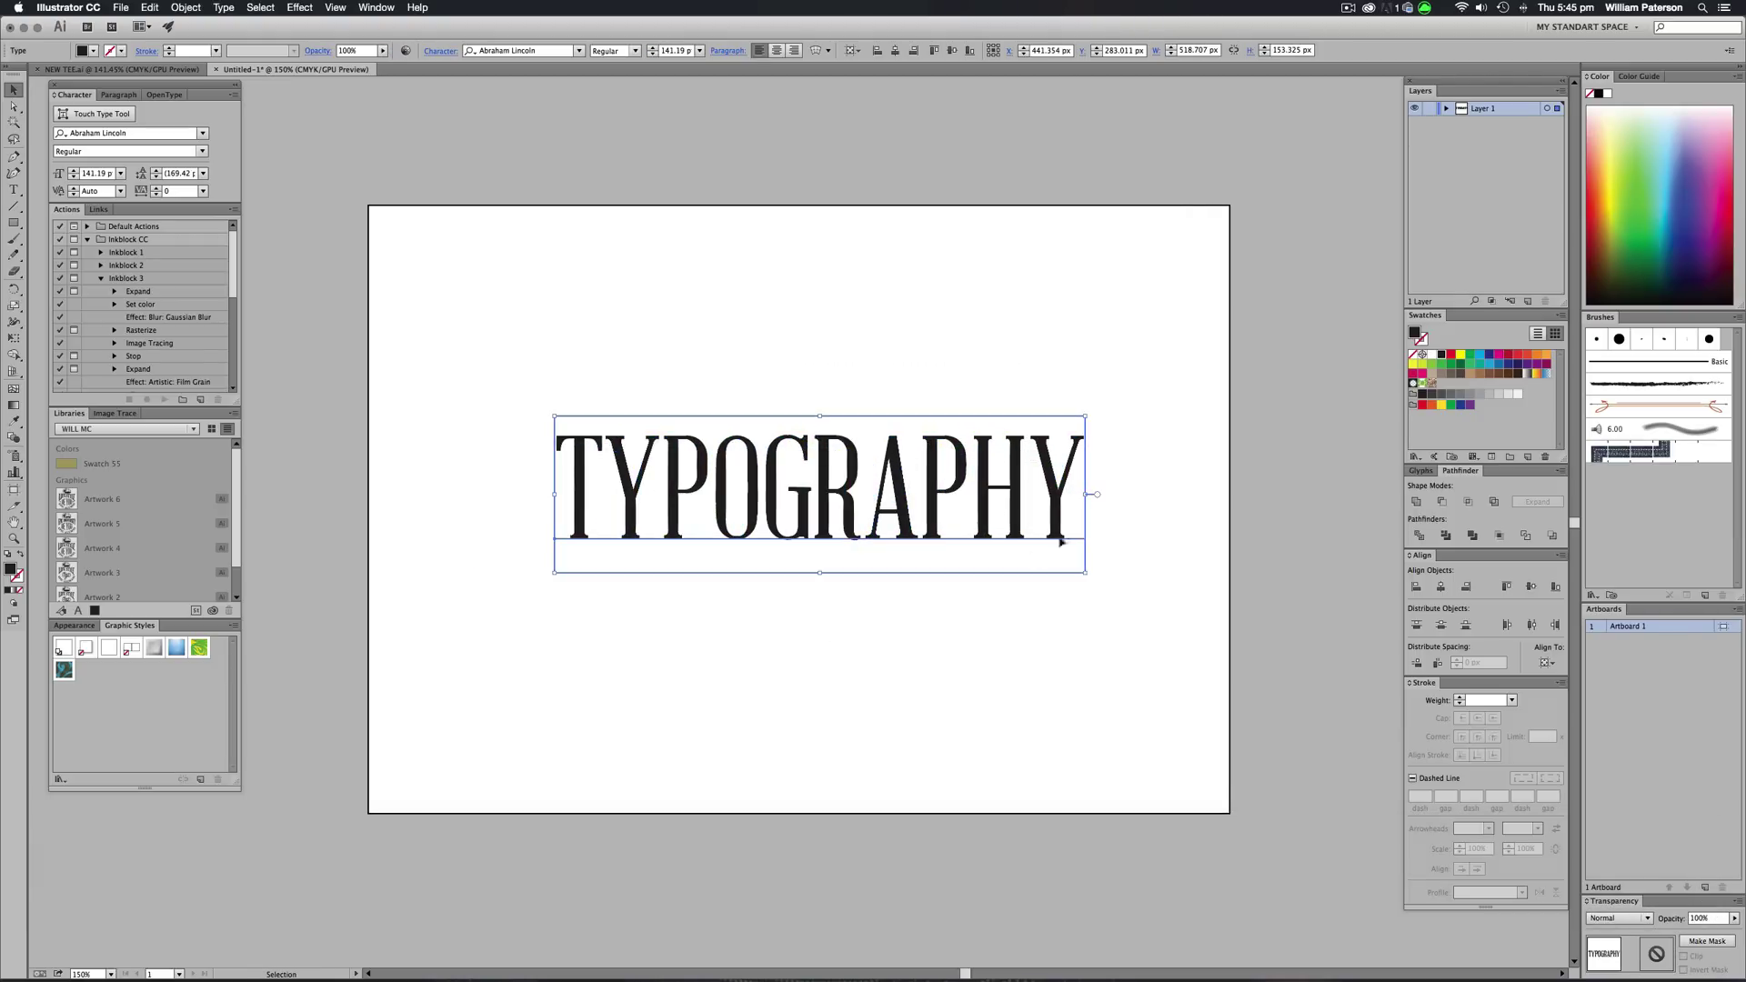
{"action": "left_click_drag", "start_coordinate": [1086, 619], "coordinate": [920, 347]}
{"action": "left_click_drag", "start_coordinate": [928, 345], "coordinate": [1045, 627]}
{"action": "left_click_drag", "start_coordinate": [1045, 628], "coordinate": [909, 363]}
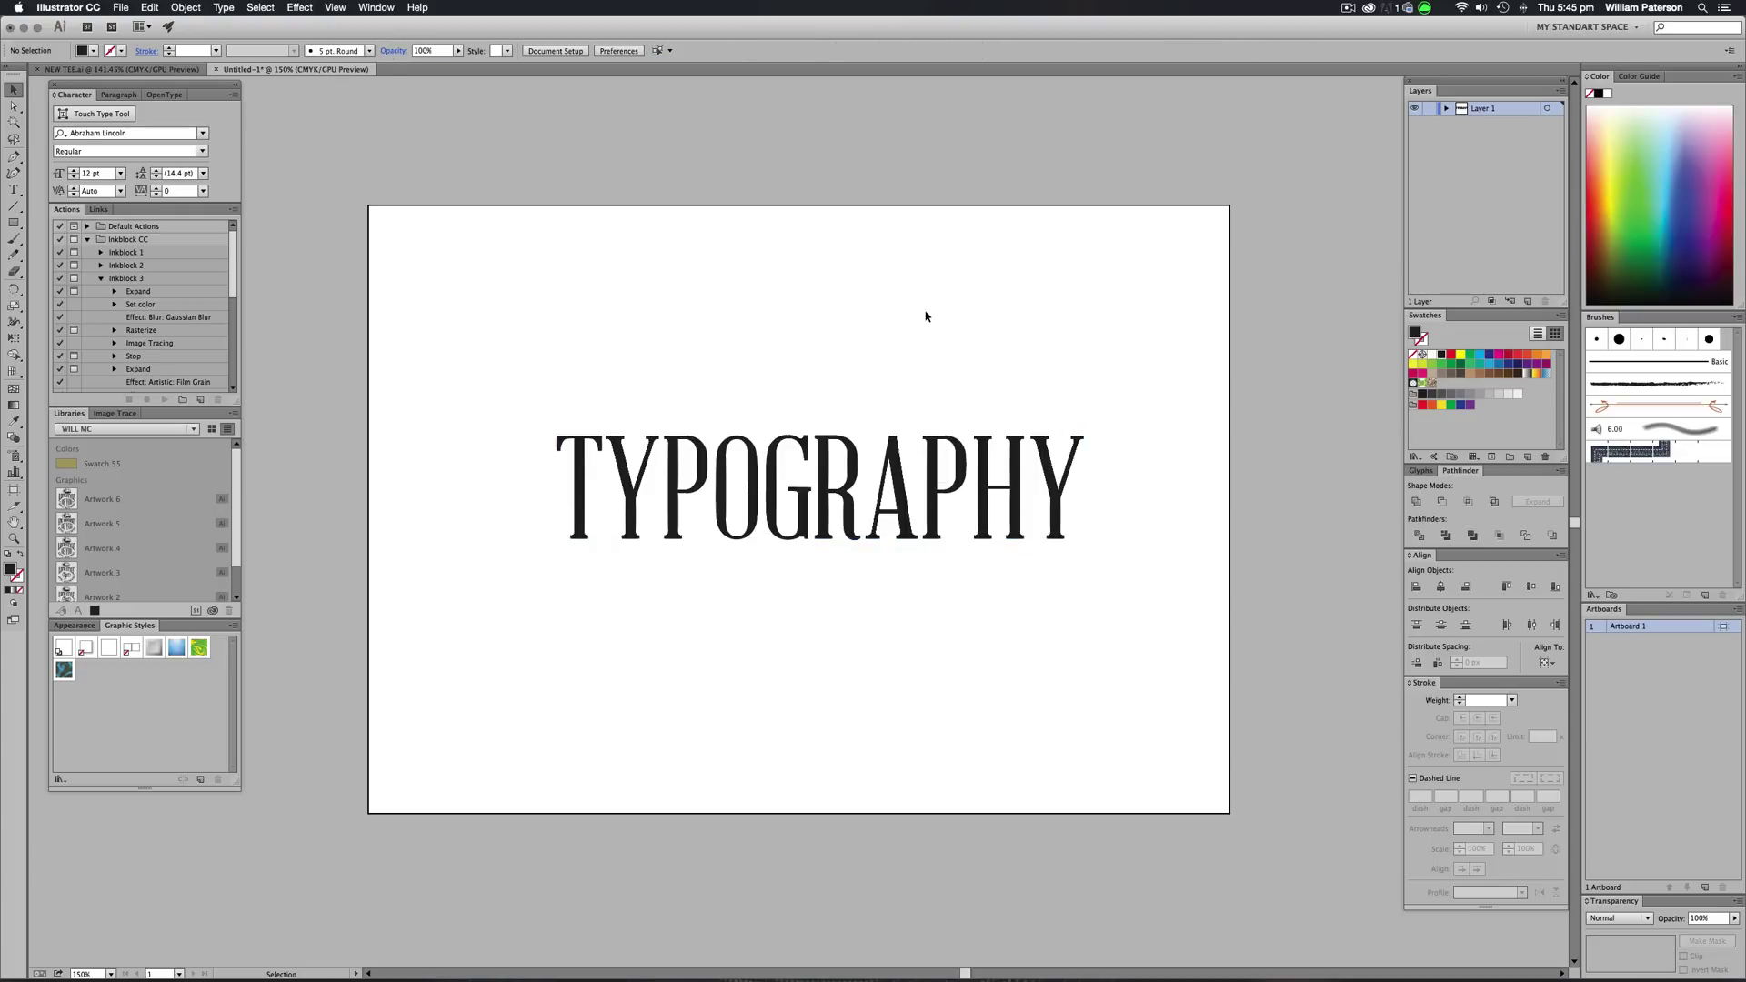
- Convert the TYPOGRAPHY text to outlines and centre it horizontally and vertically on the artboard
{"action": "left_click_drag", "start_coordinate": [982, 446], "coordinate": [976, 404]}
{"action": "key", "text": "super+z"}
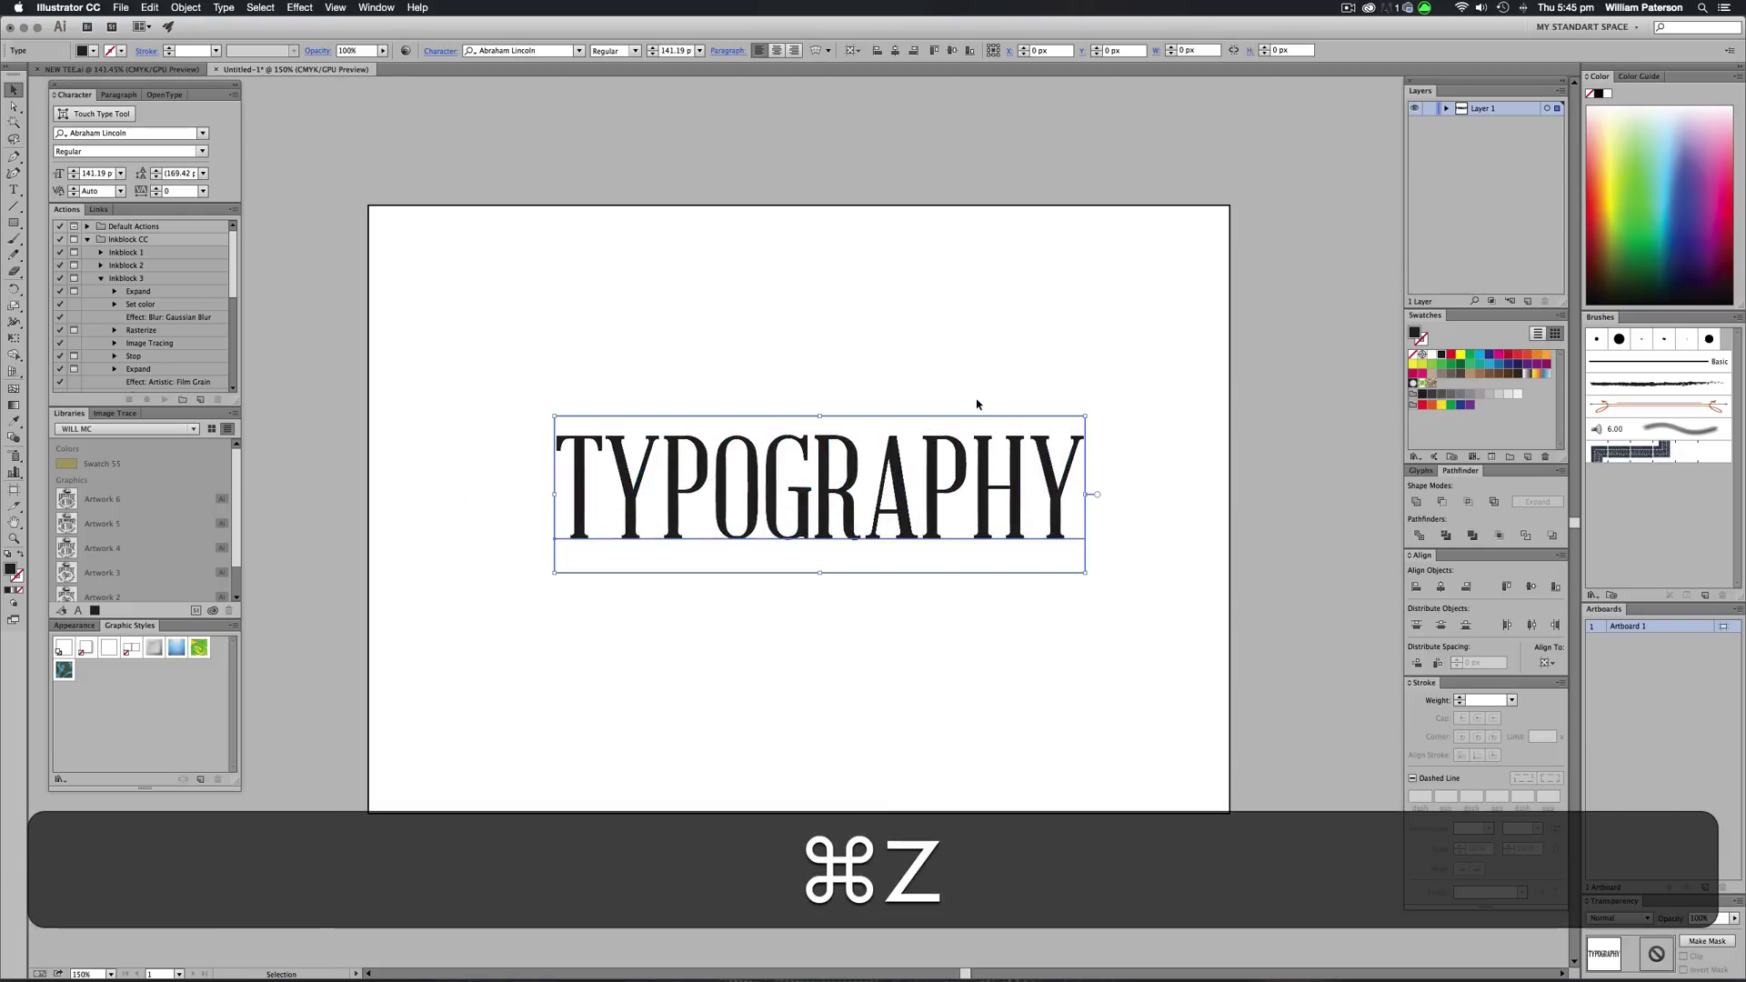
{"action": "key", "text": "shift+super+o"}
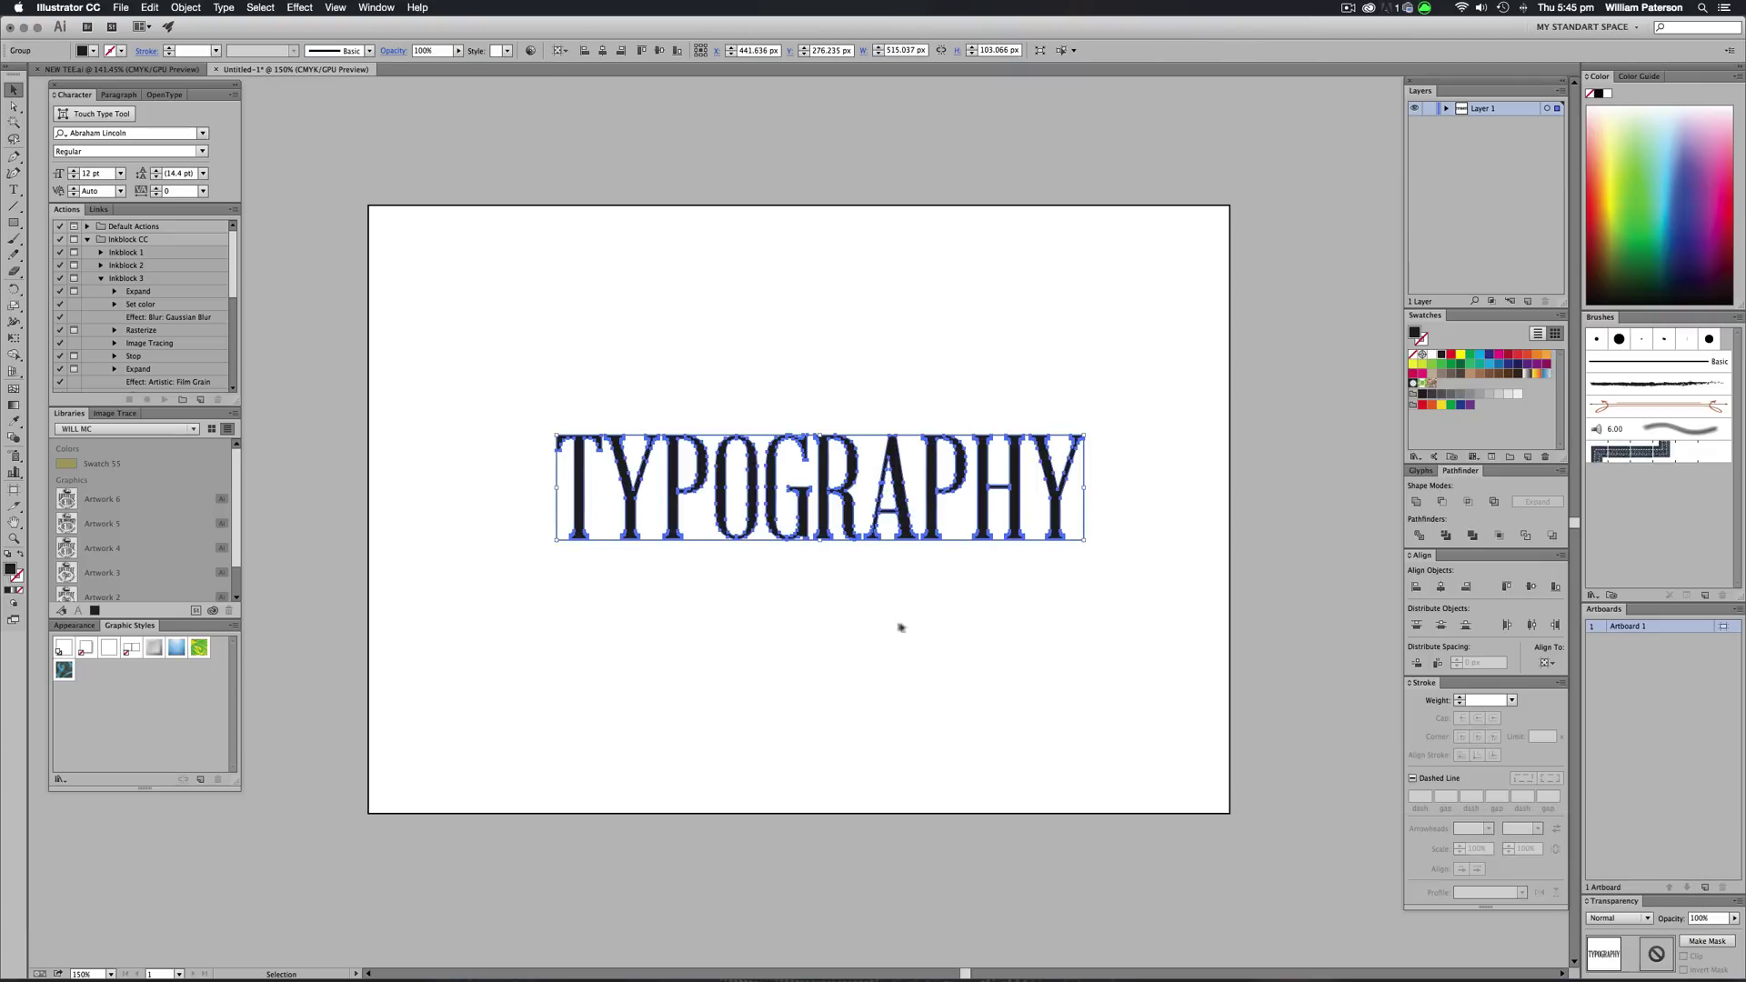
{"action": "left_click_drag", "start_coordinate": [932, 359], "coordinate": [819, 509]}
{"action": "left_click", "coordinate": [1445, 585]}
{"action": "left_click", "coordinate": [1529, 587]}
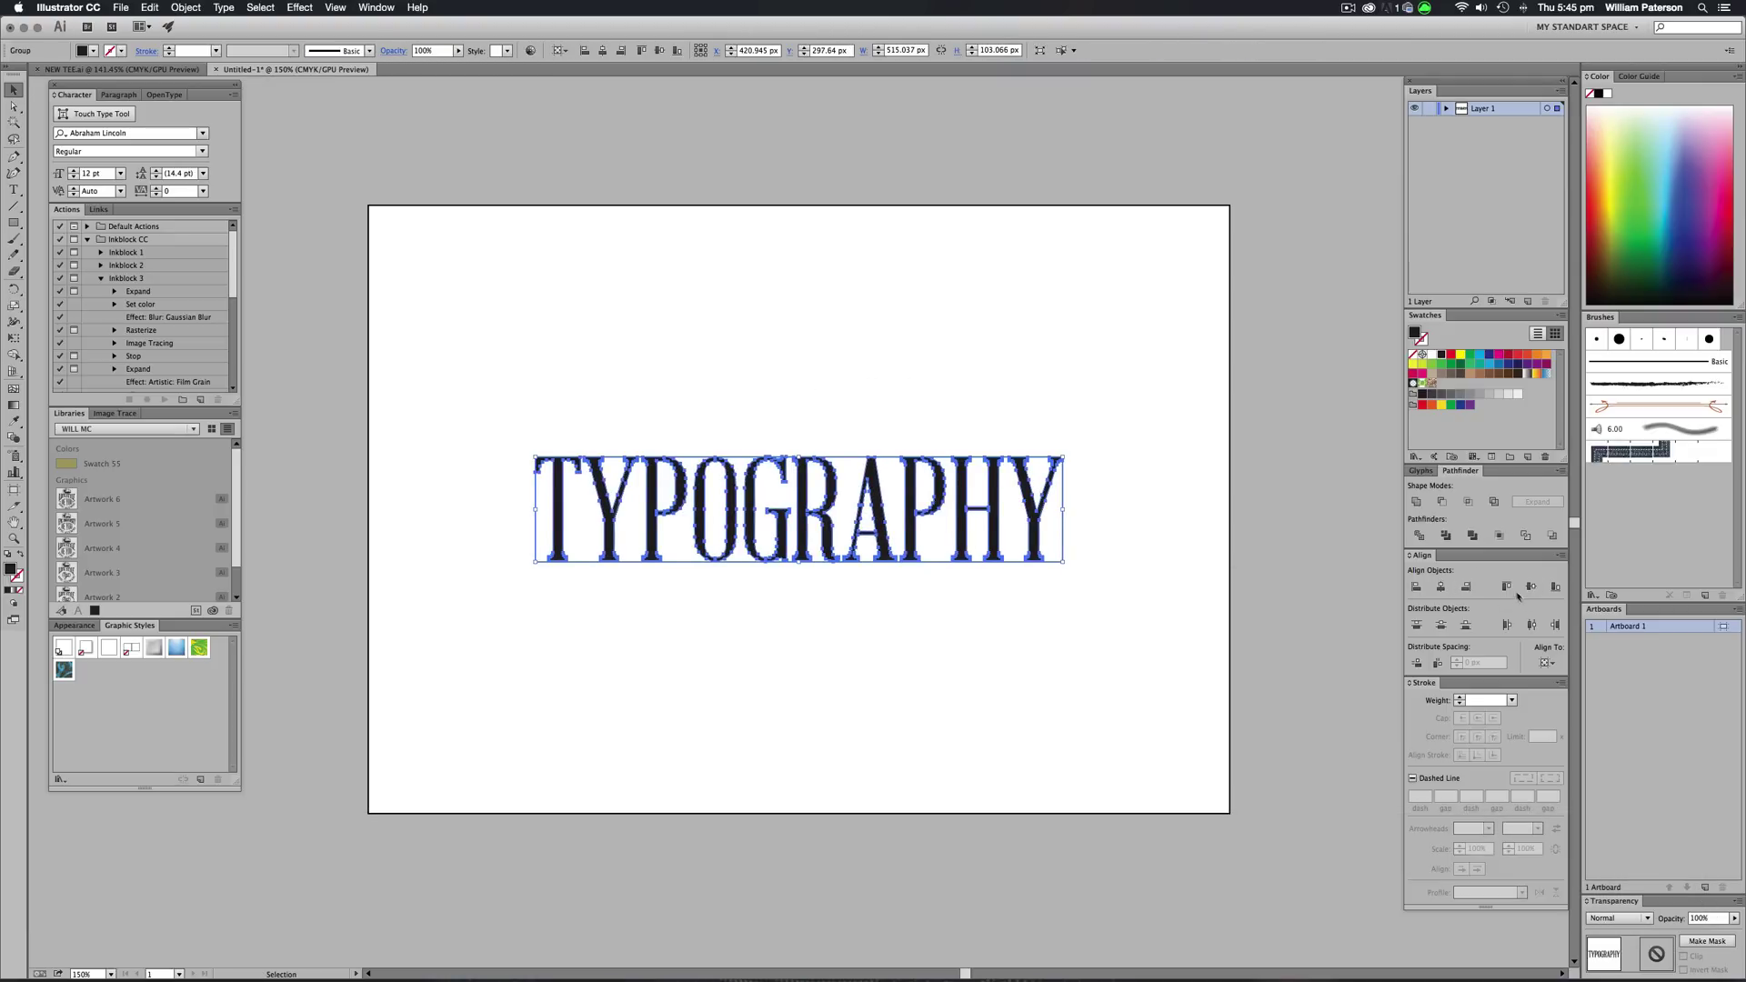
{"action": "left_click", "coordinate": [1093, 486]}
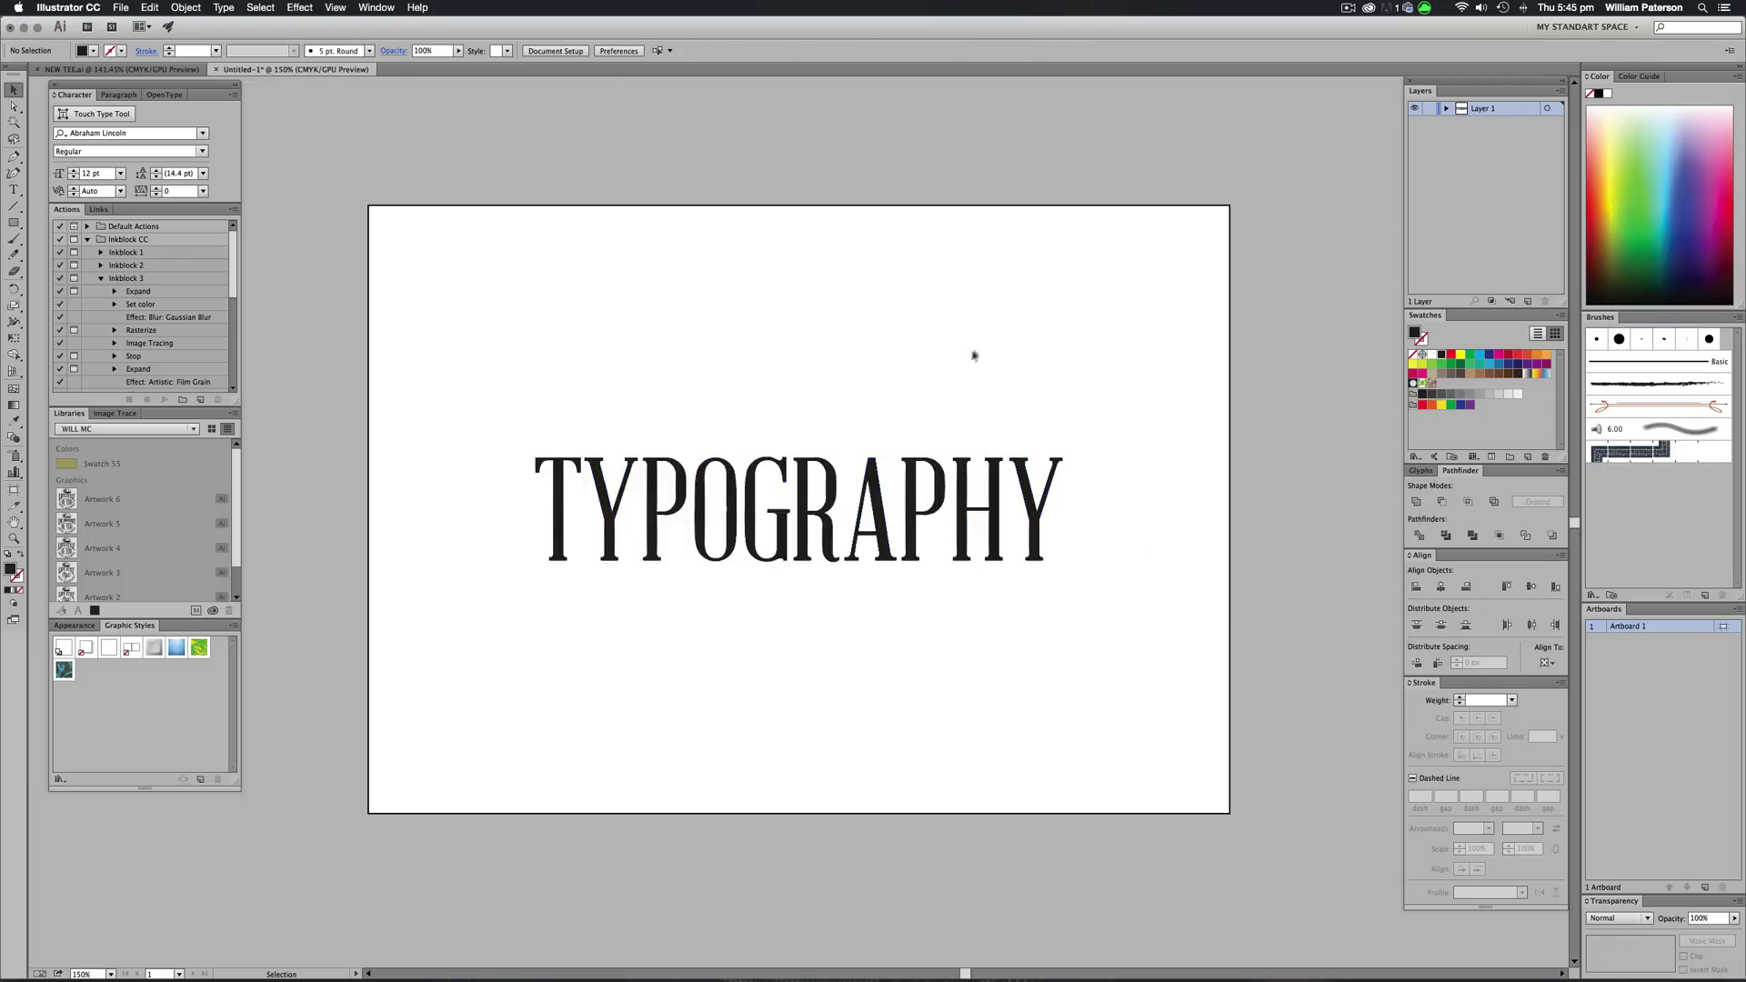
{"action": "left_click_drag", "start_coordinate": [987, 345], "coordinate": [822, 491]}
{"action": "left_click", "coordinate": [782, 382]}
{"action": "left_click", "coordinate": [376, 7]}
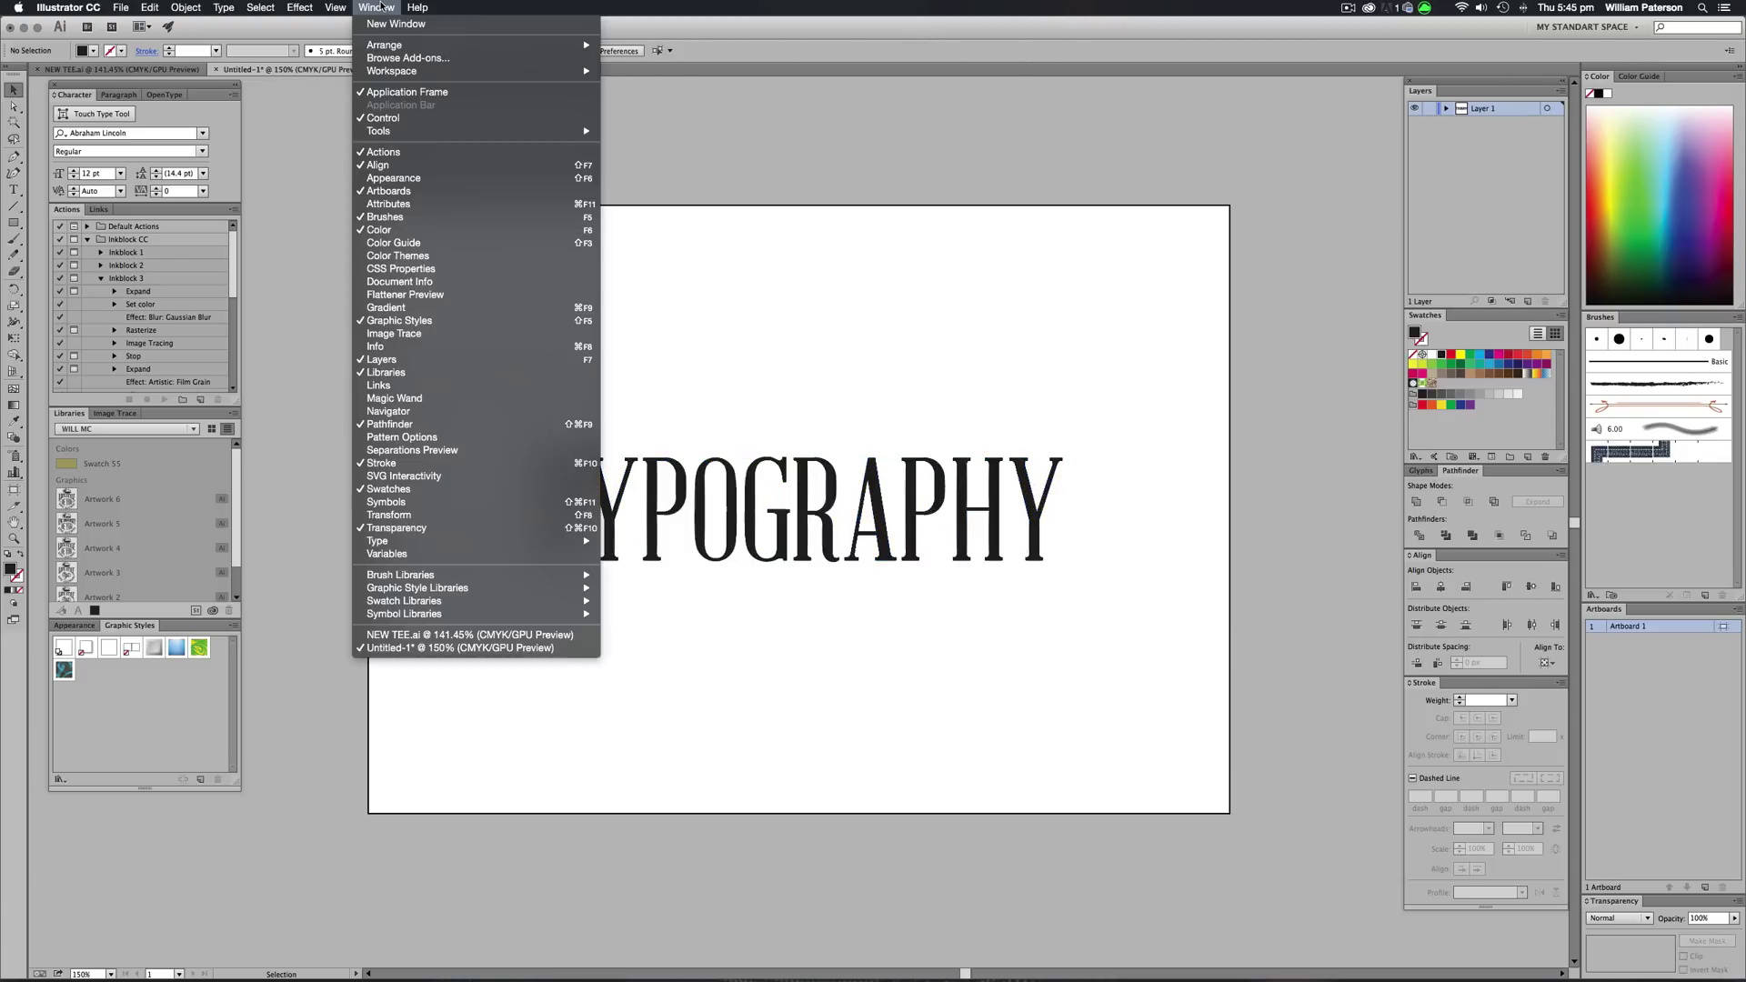
{"action": "left_click", "coordinate": [994, 382]}
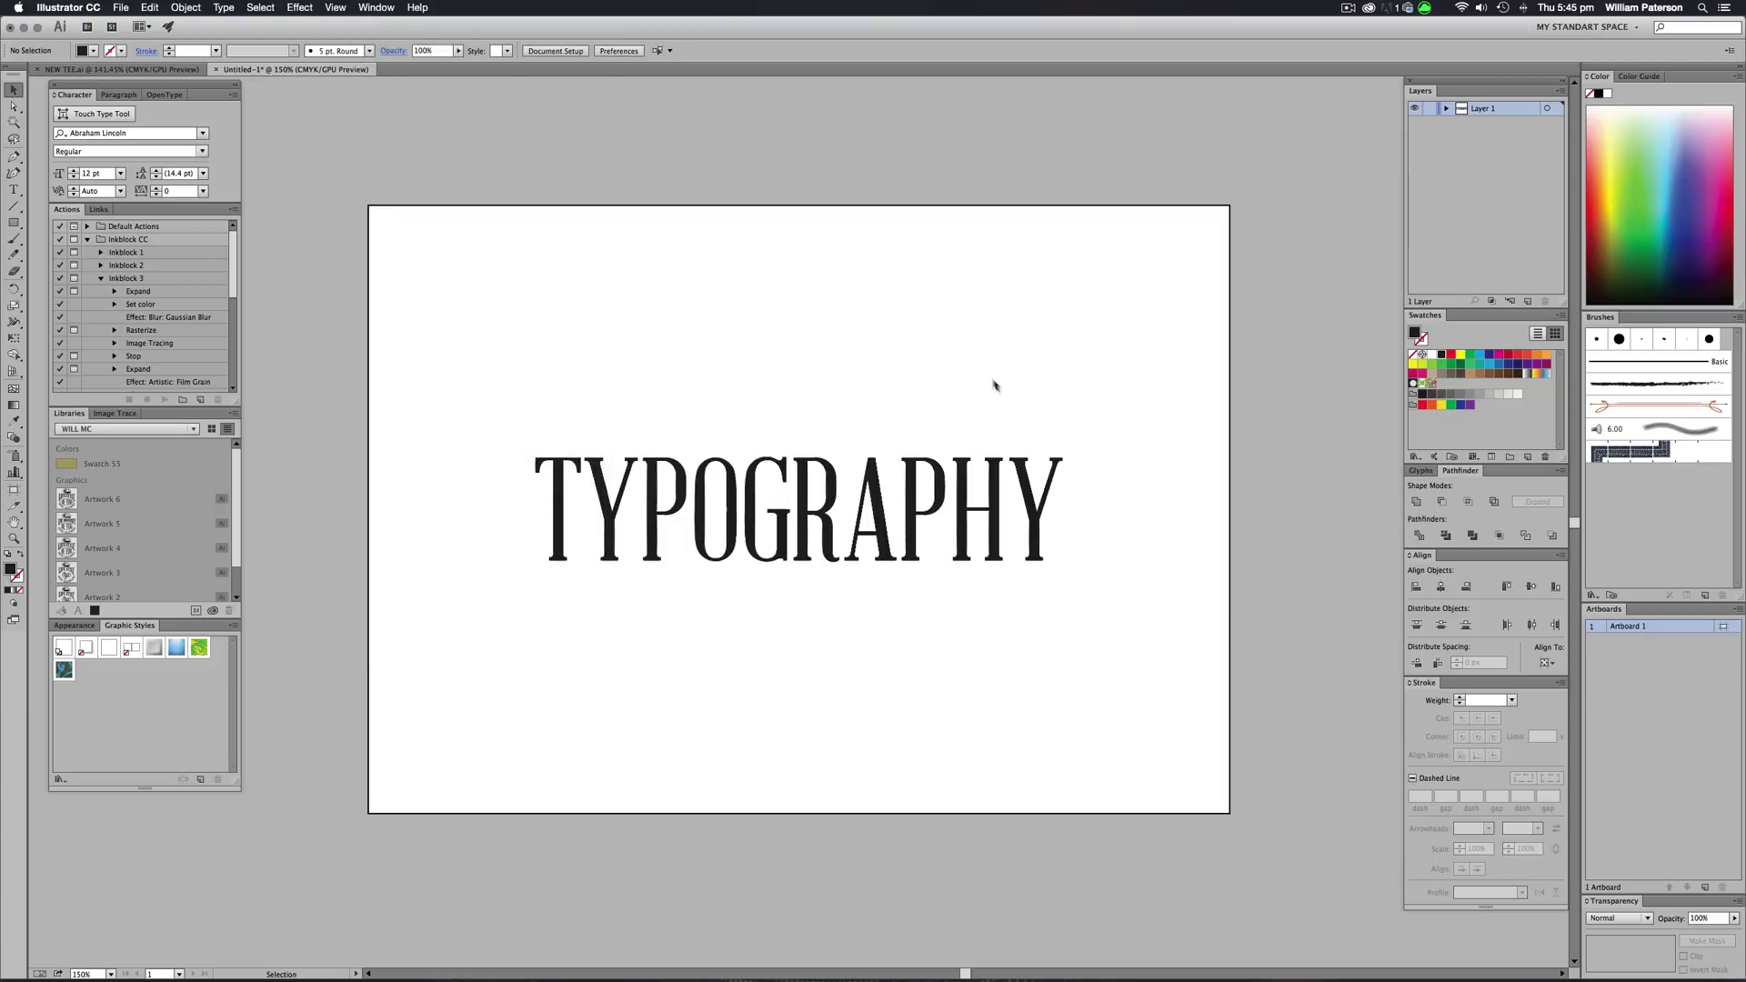
- Move the outlined TYPOGRAPHY group straight up by about 74 px
{"action": "left_click_drag", "start_coordinate": [1018, 380], "coordinate": [520, 560]}
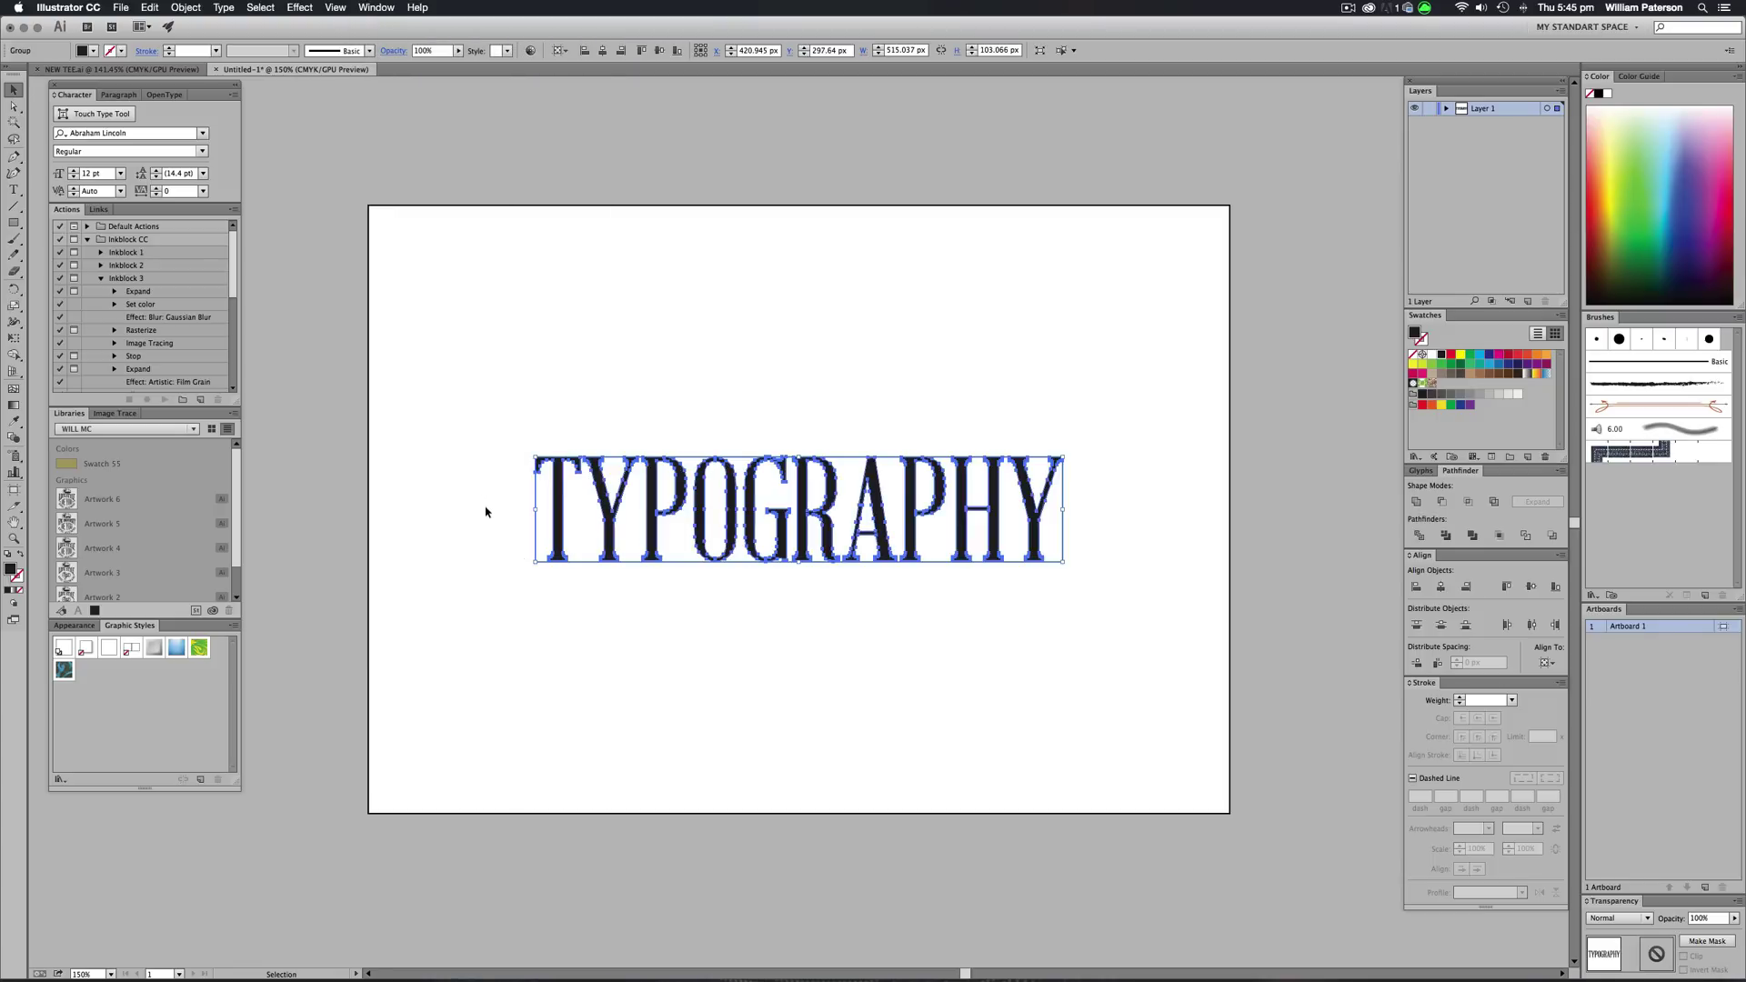
{"action": "left_click_drag", "start_coordinate": [832, 511], "coordinate": [835, 434]}
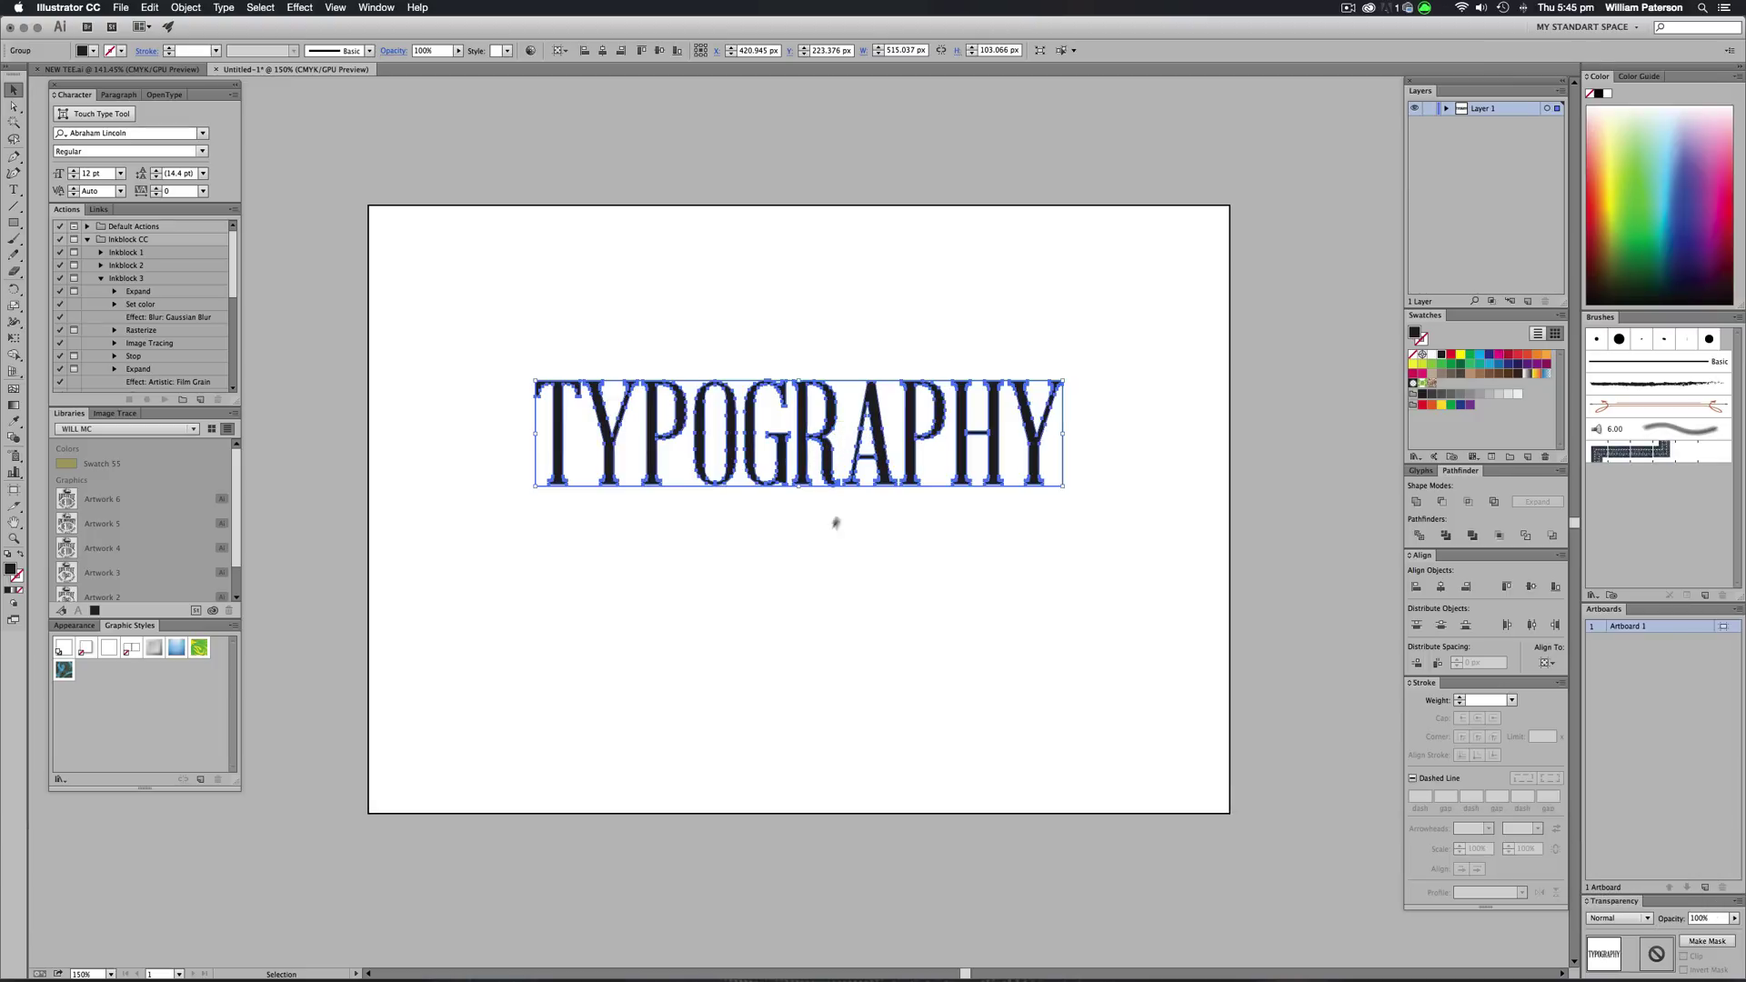
{"action": "left_click", "coordinate": [844, 524]}
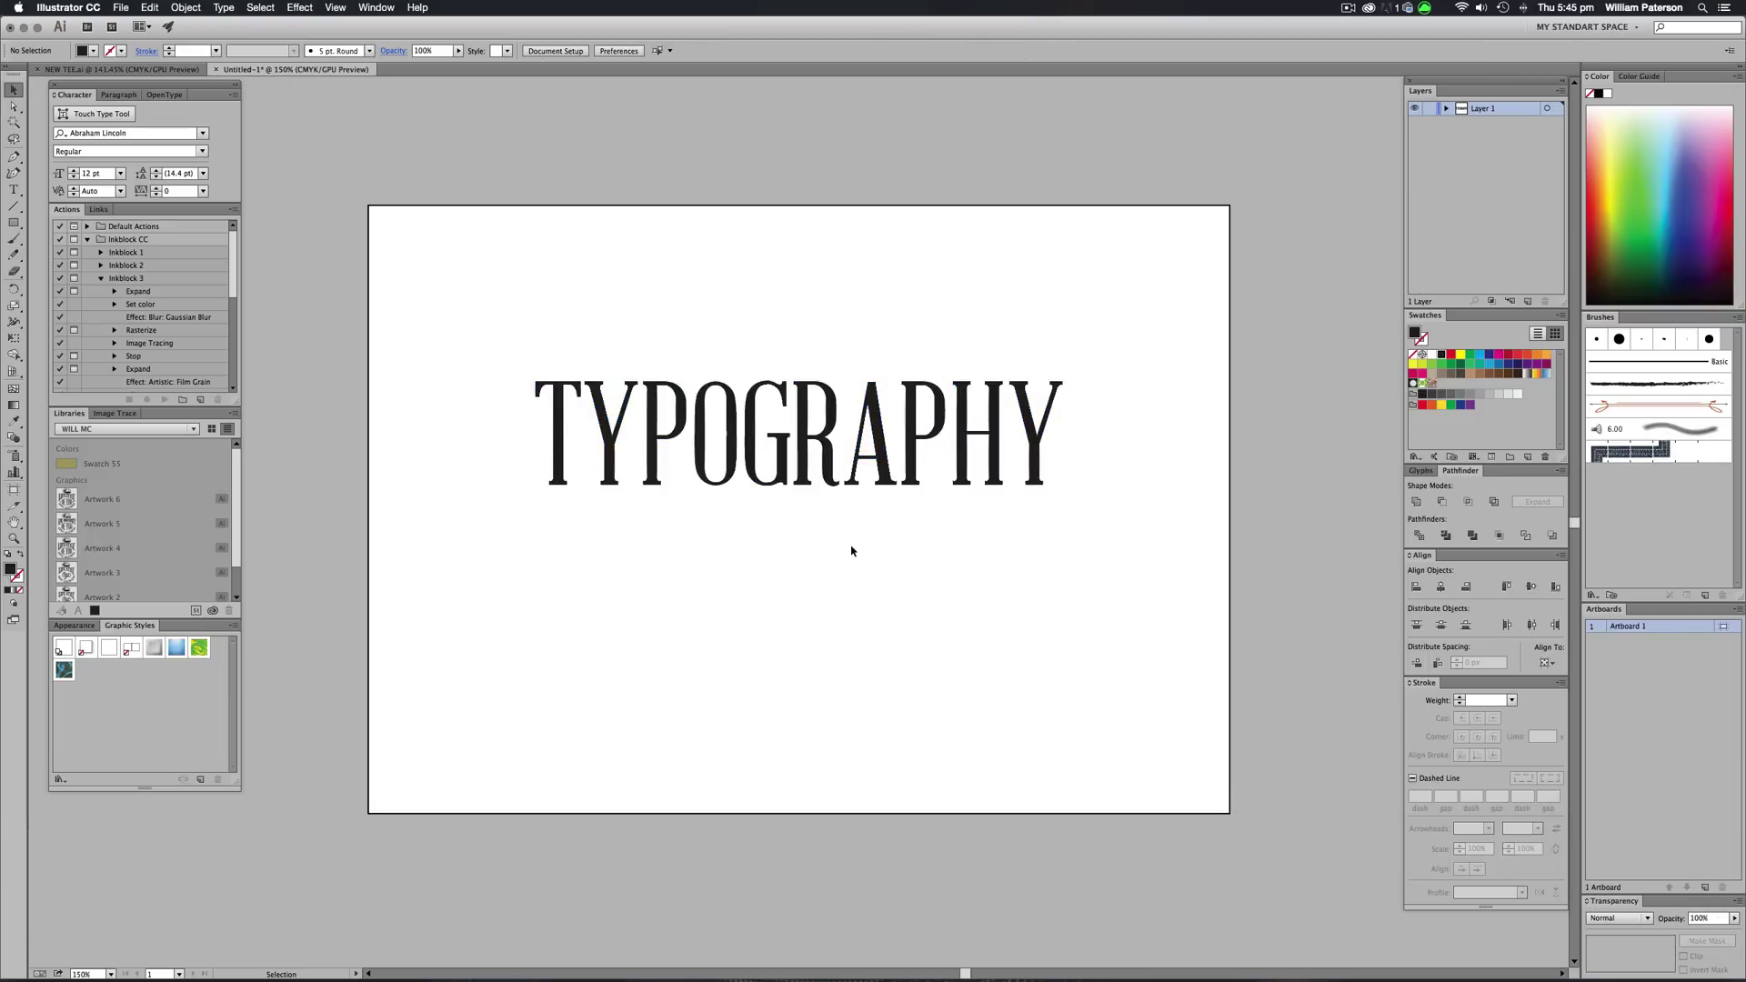
- Select the outlined TYPOGRAPHY lettering and start an envelope distortion made with warp, keeping its options dialog clear of the artwork
{"action": "left_click_drag", "start_coordinate": [1091, 535], "coordinate": [1028, 432]}
{"action": "left_click_drag", "start_coordinate": [1141, 280], "coordinate": [627, 495]}
{"action": "left_click", "coordinate": [185, 8]}
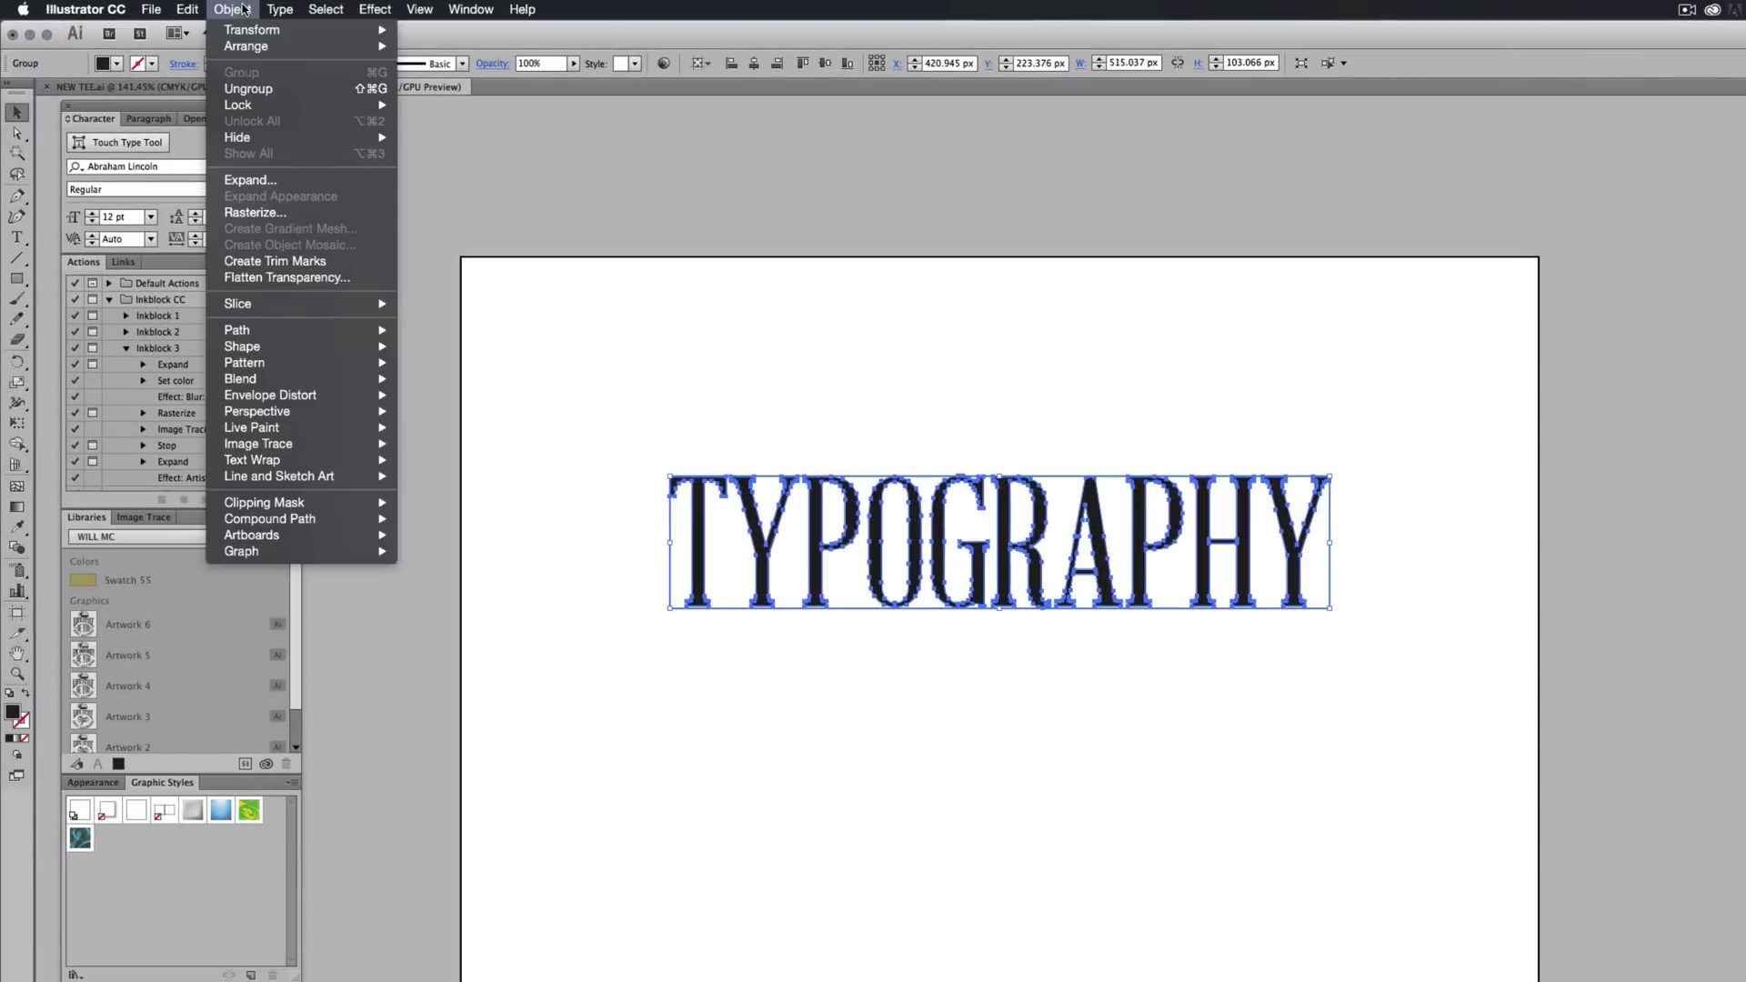
{"action": "mouse_move", "coordinate": [298, 397]}
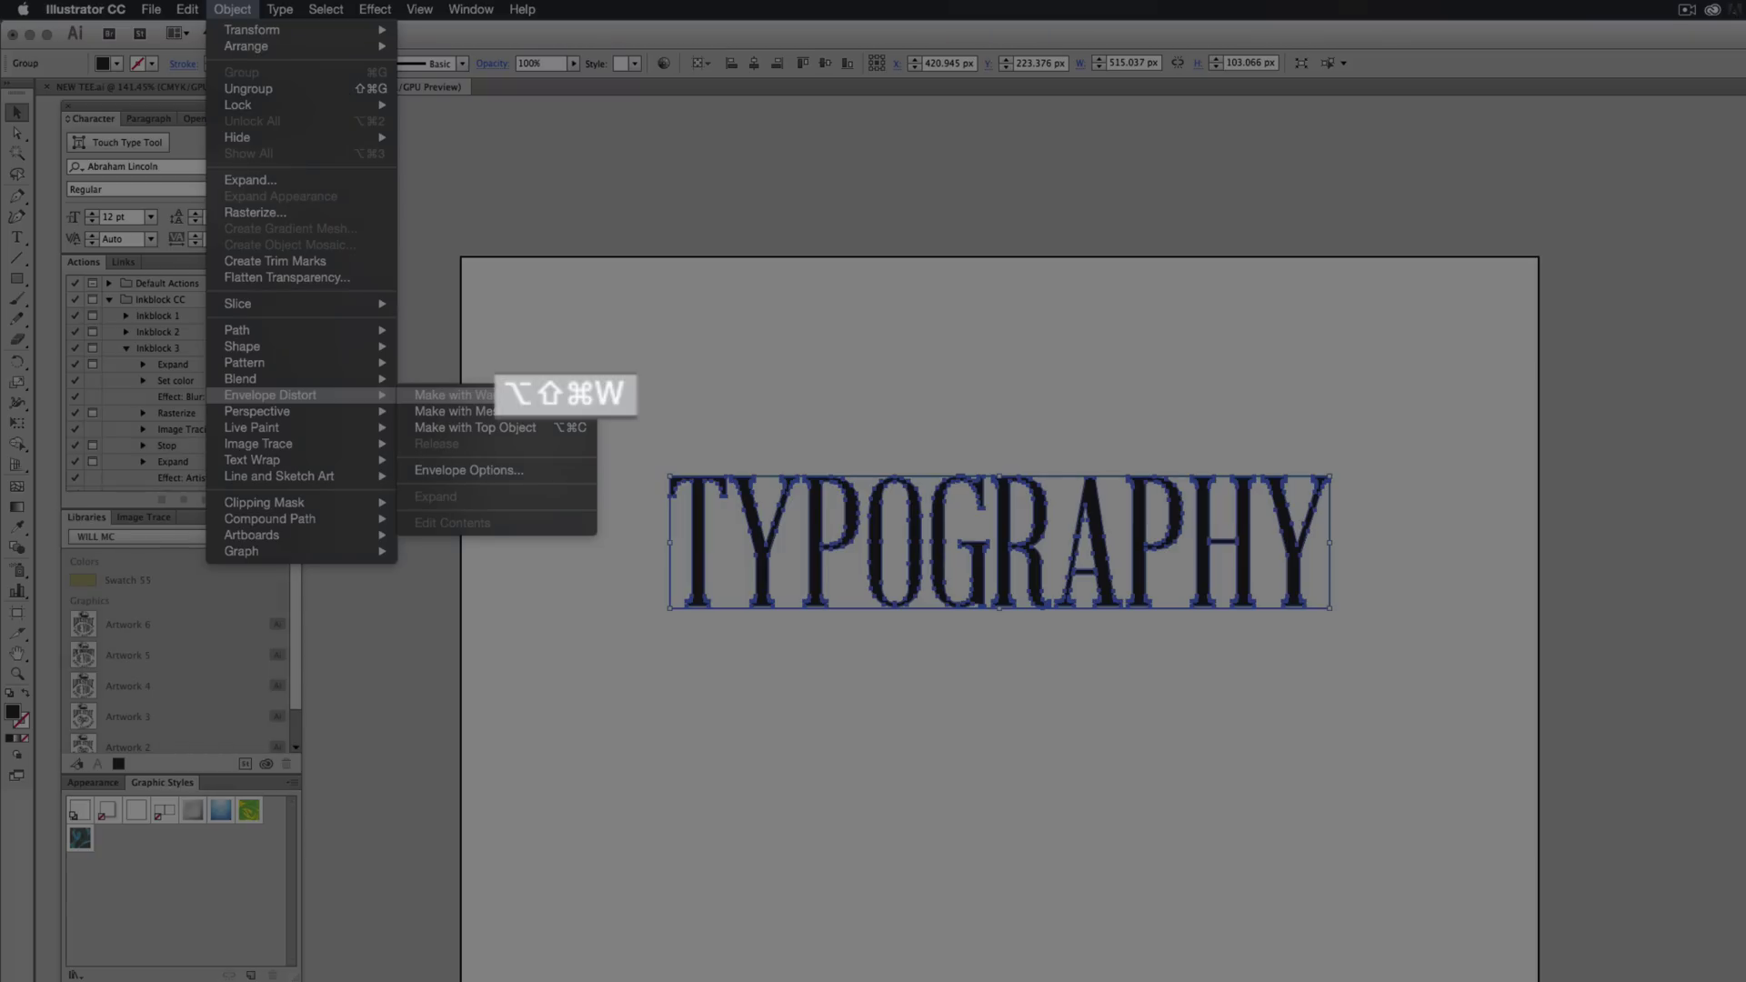
{"action": "left_click", "coordinate": [491, 396]}
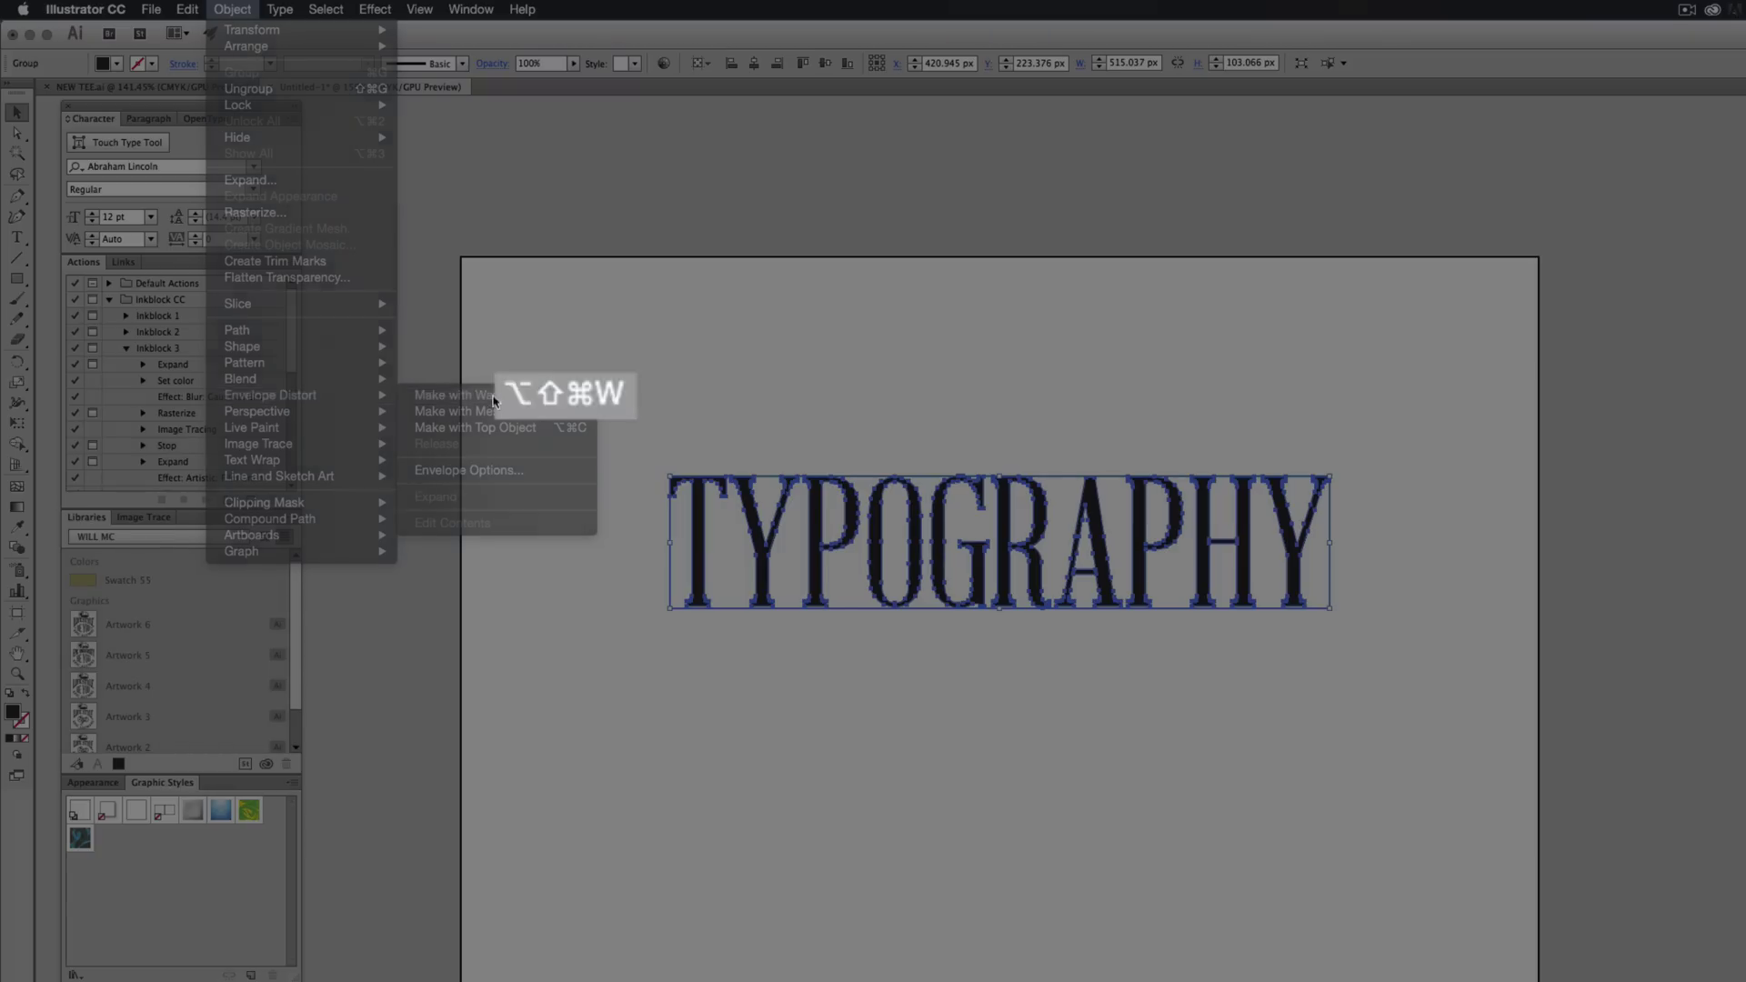
{"action": "left_click_drag", "start_coordinate": [1536, 325], "coordinate": [1578, 197]}
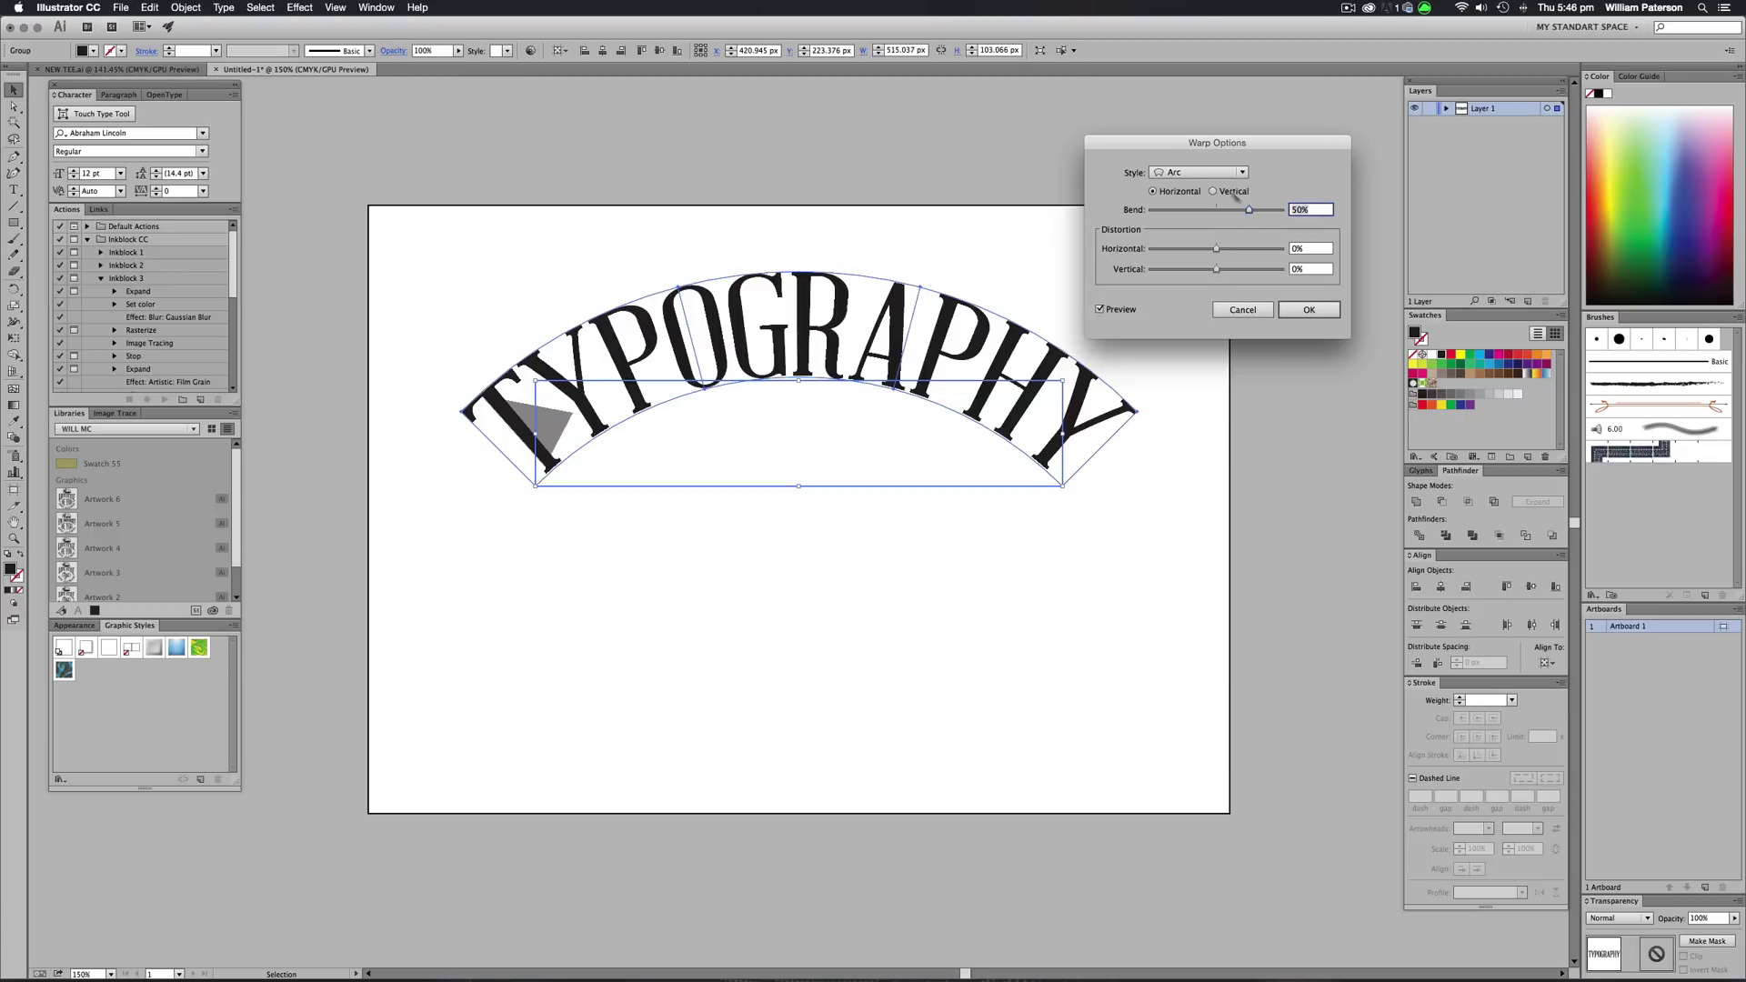
- Try the horizontal Arc warp style with a bend of 36%, reduced to 10%
{"action": "left_click", "coordinate": [1185, 178]}
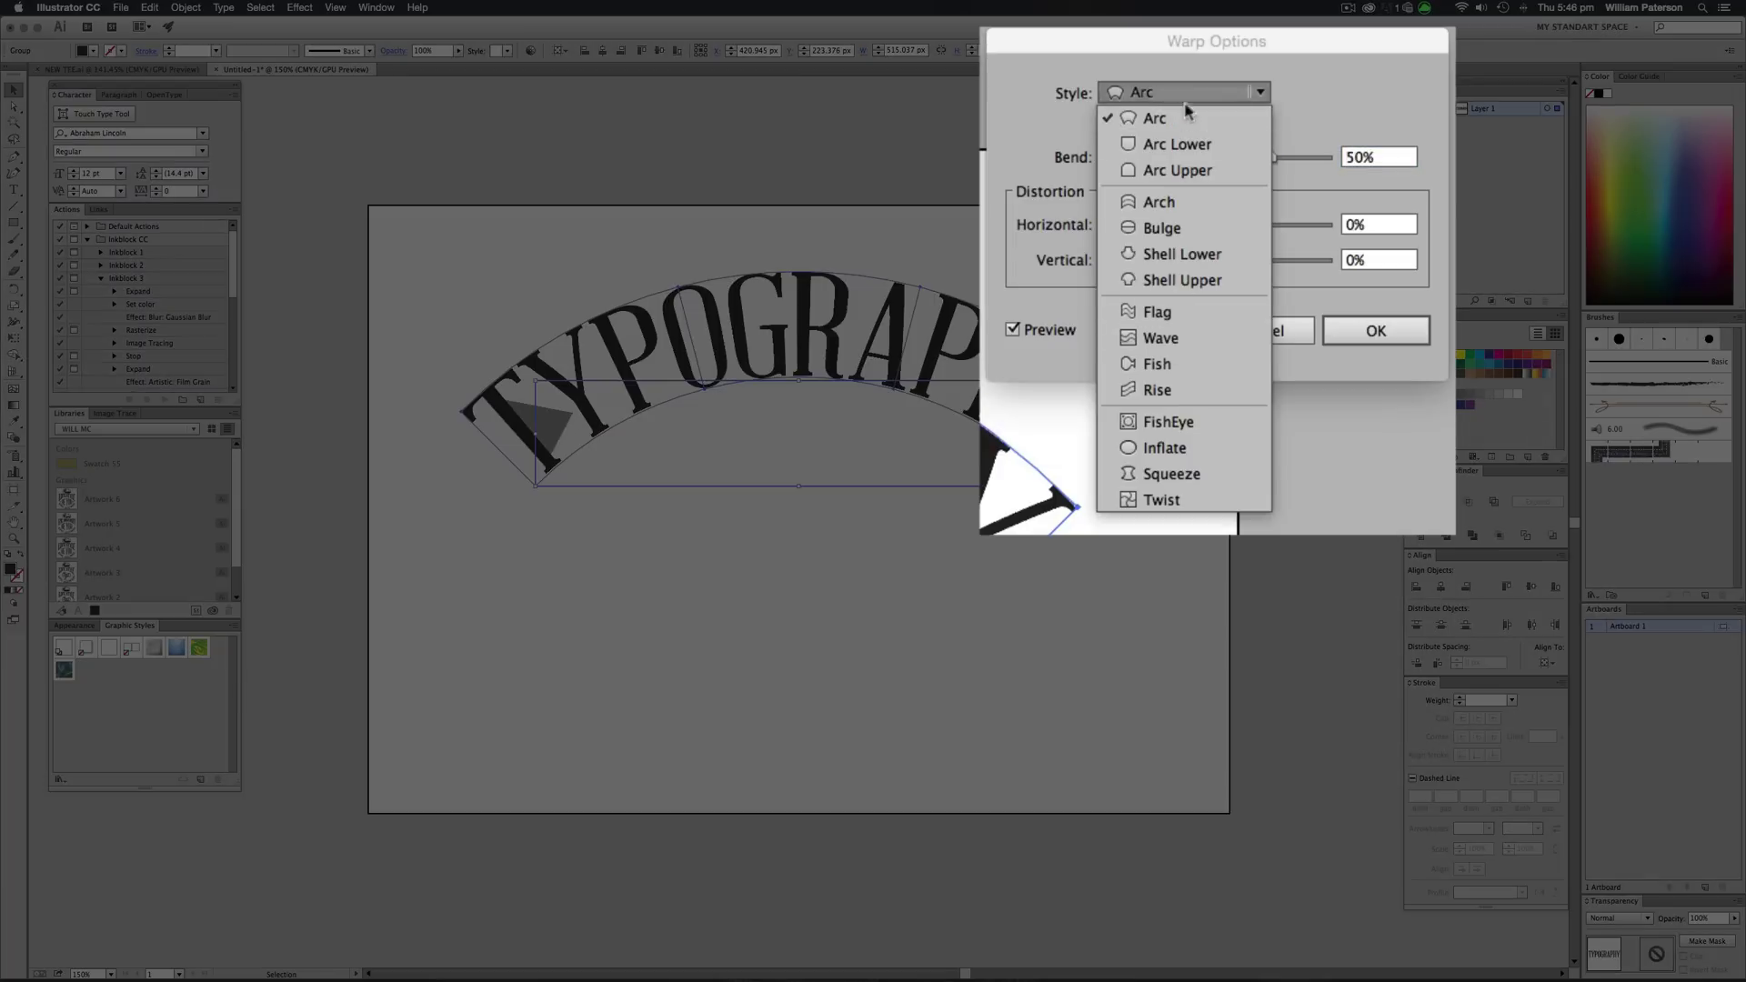
{"action": "left_click", "coordinate": [1330, 97]}
{"action": "mouse_move", "coordinate": [1275, 156]}
{"action": "left_mouse_down"}
{"action": "mouse_move", "coordinate": [1233, 159]}
{"action": "mouse_move", "coordinate": [1291, 160]}
{"action": "mouse_move", "coordinate": [1138, 177]}
{"action": "mouse_move", "coordinate": [1253, 158]}
{"action": "left_mouse_up"}
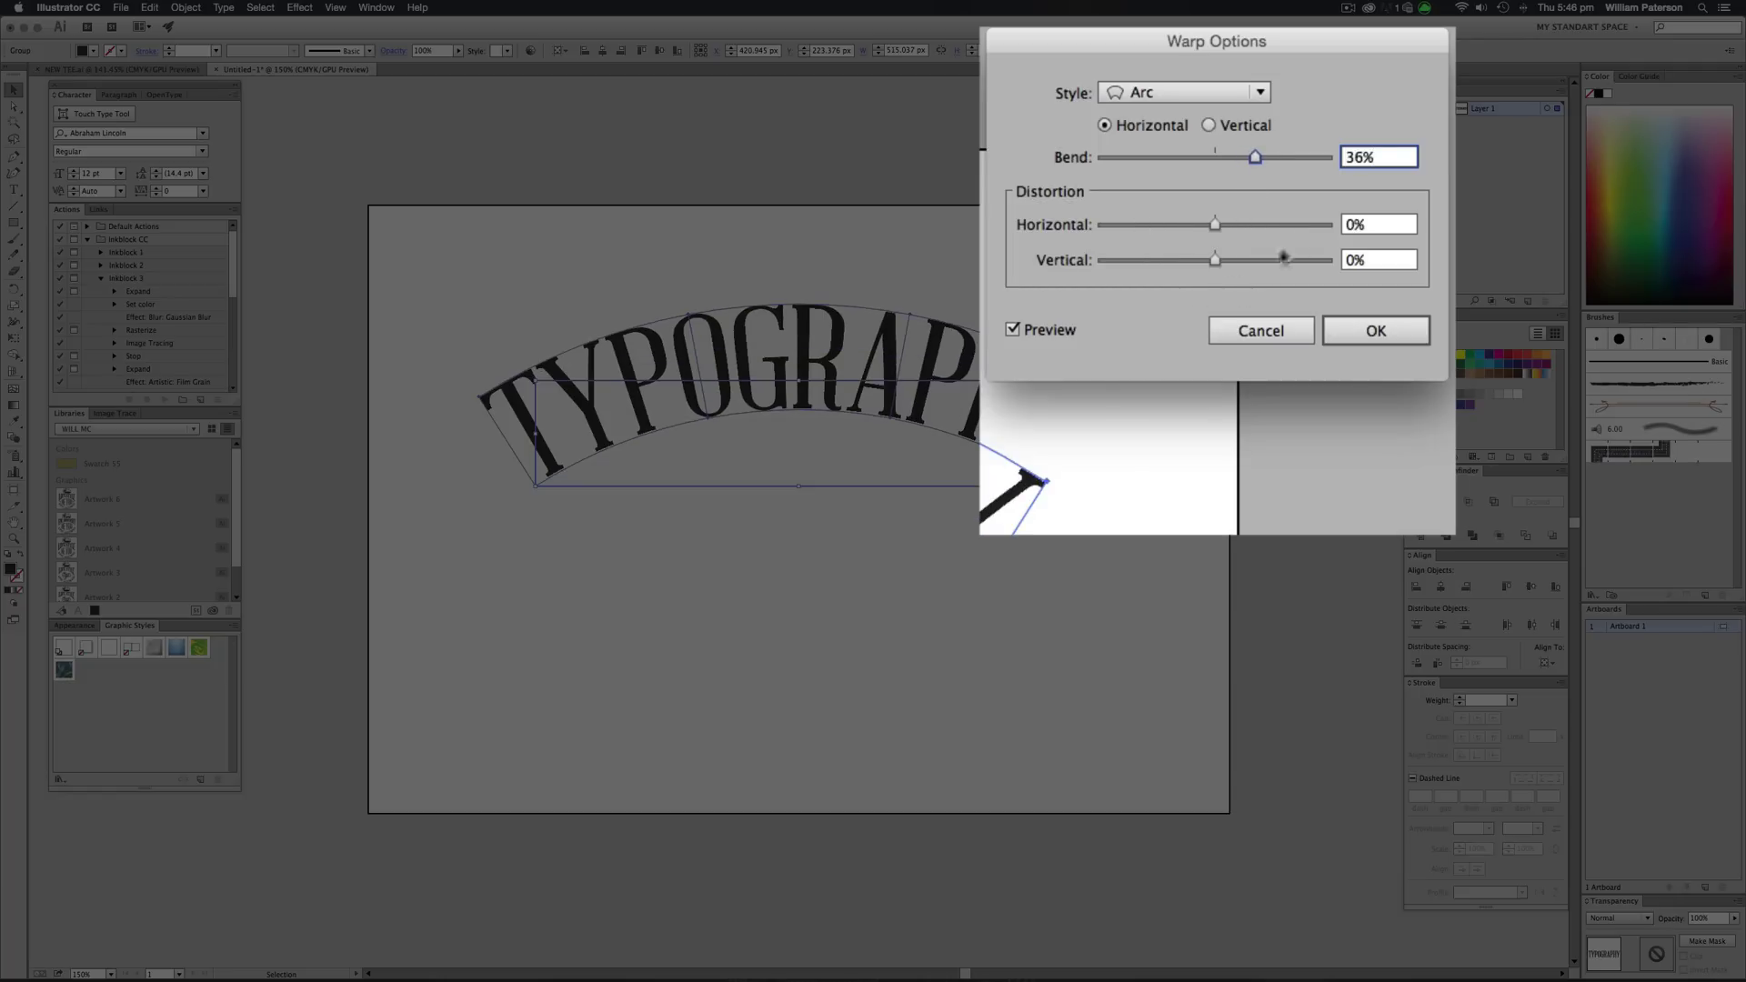
{"action": "left_click_drag", "start_coordinate": [1252, 158], "coordinate": [1226, 160]}
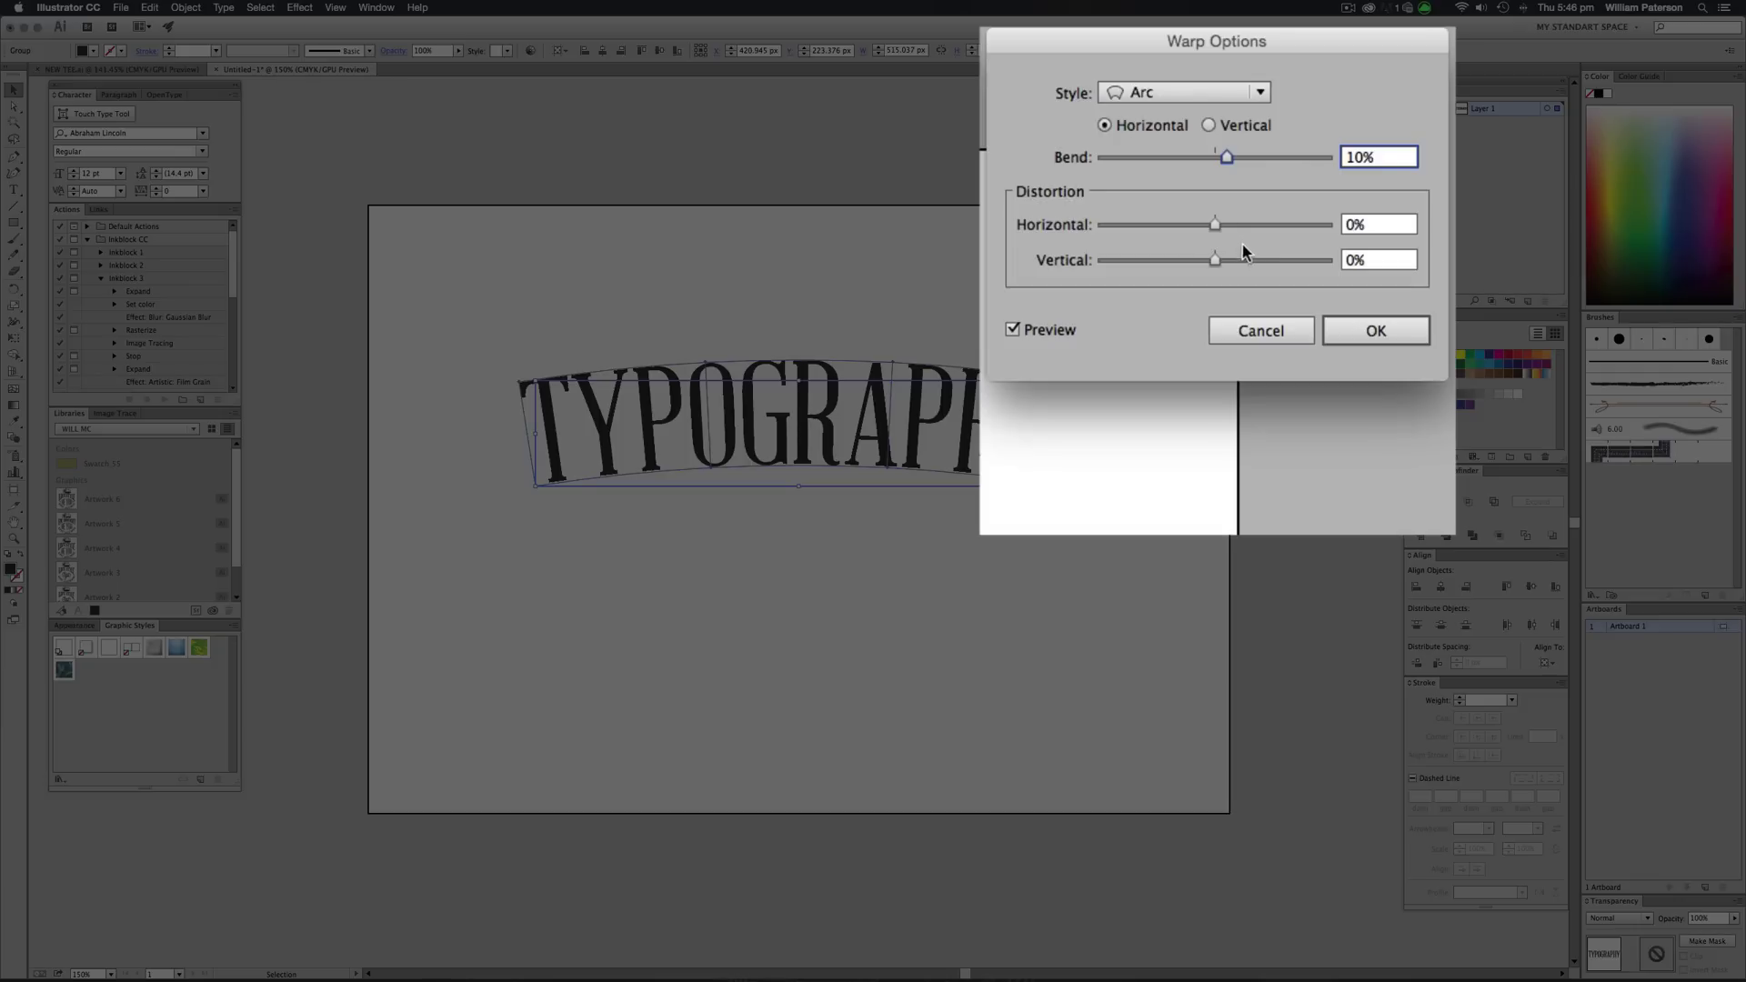
- Apply the horizontal Arc Lower warp style to the lettering with a bend of -18%
{"action": "left_click", "coordinate": [1227, 95]}
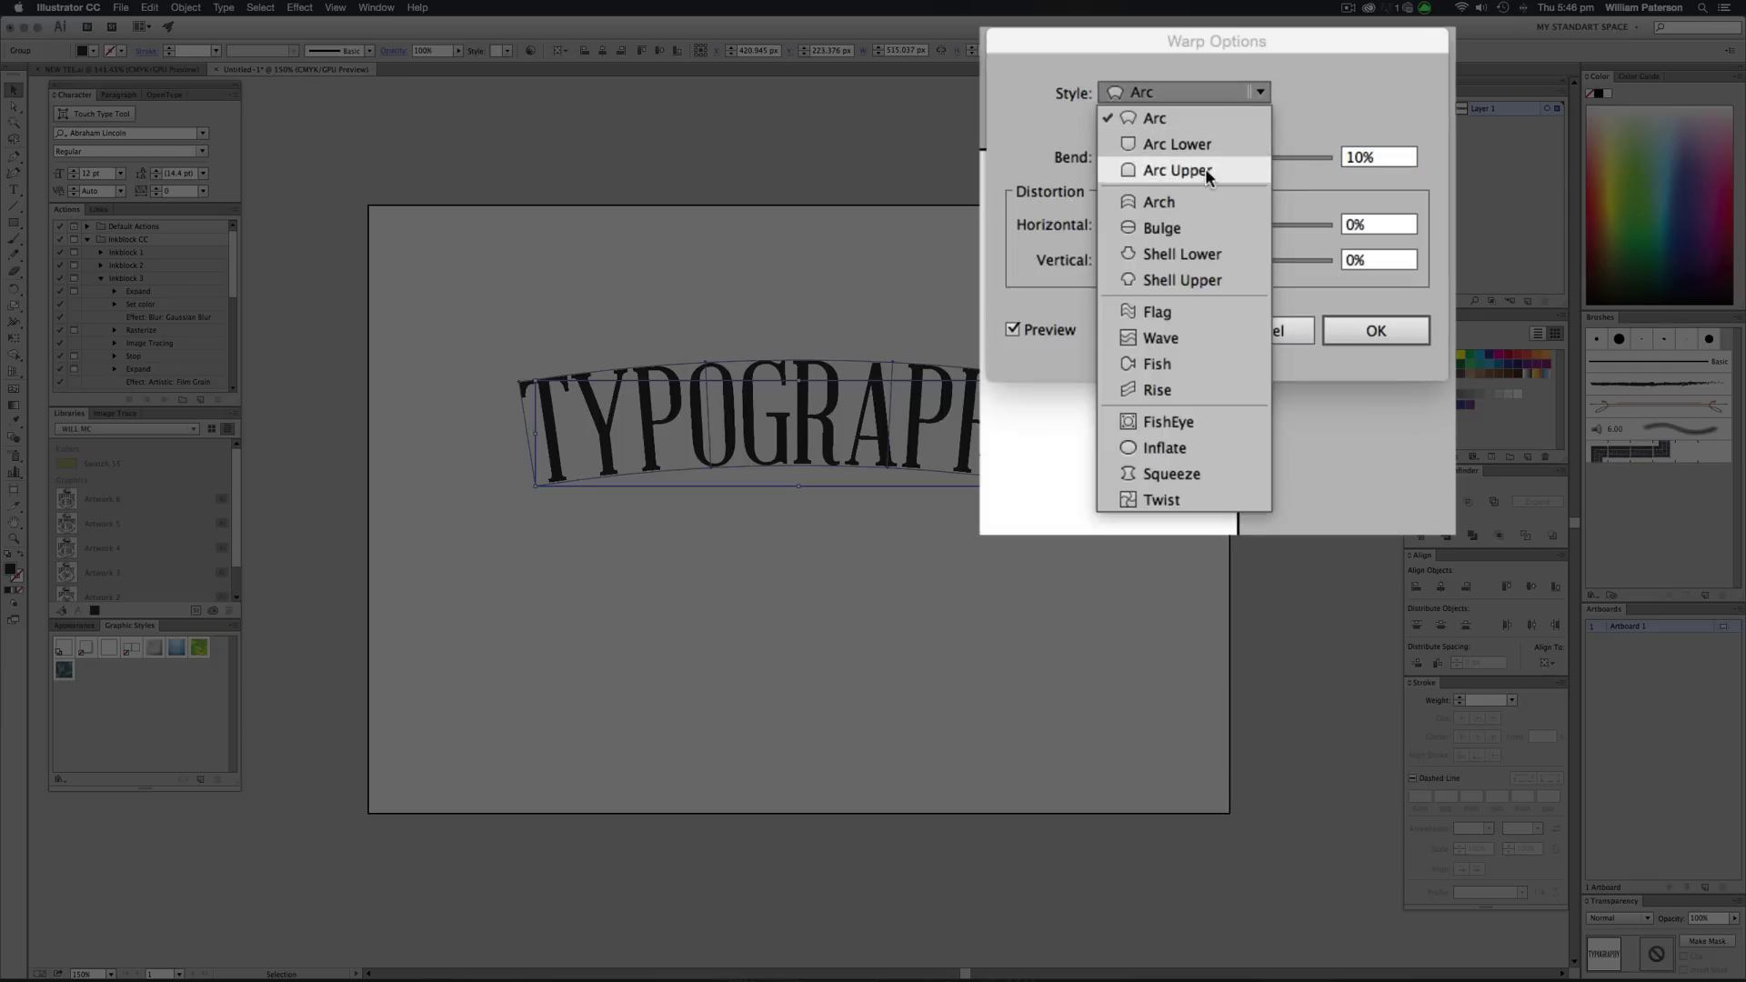
{"action": "left_click", "coordinate": [1173, 144]}
{"action": "left_click_drag", "start_coordinate": [1219, 155], "coordinate": [1206, 211]}
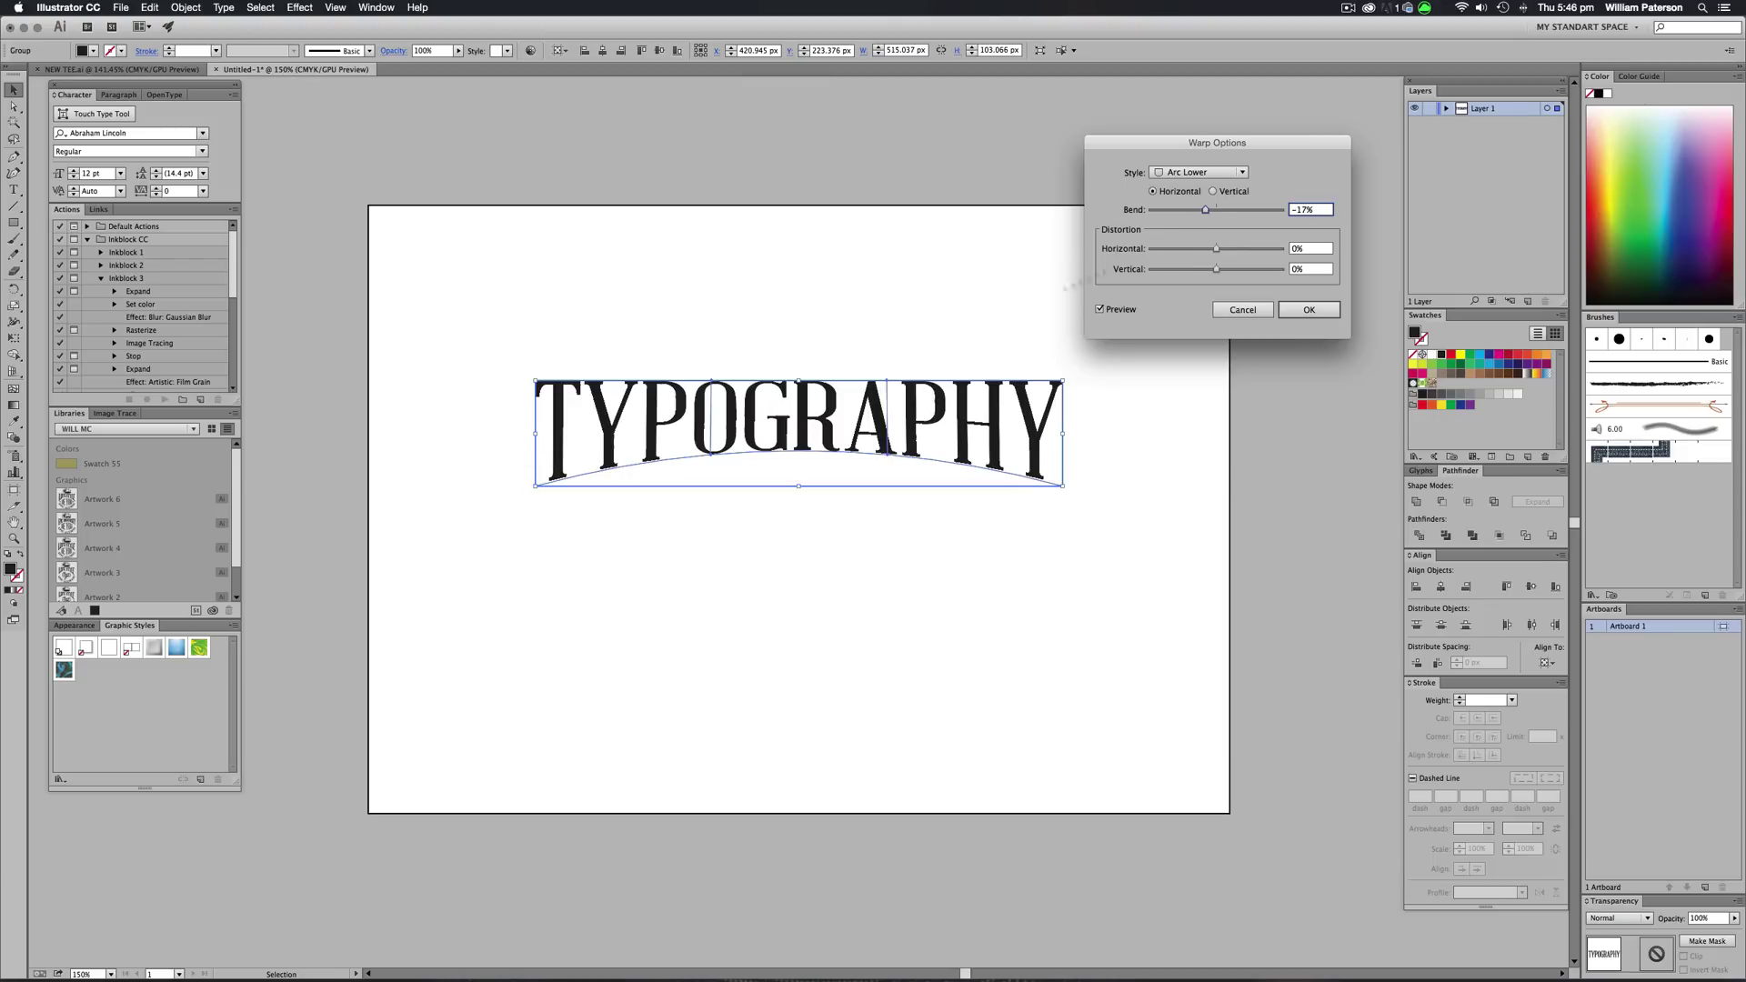
{"action": "left_click_drag", "start_coordinate": [1205, 211], "coordinate": [1208, 214]}
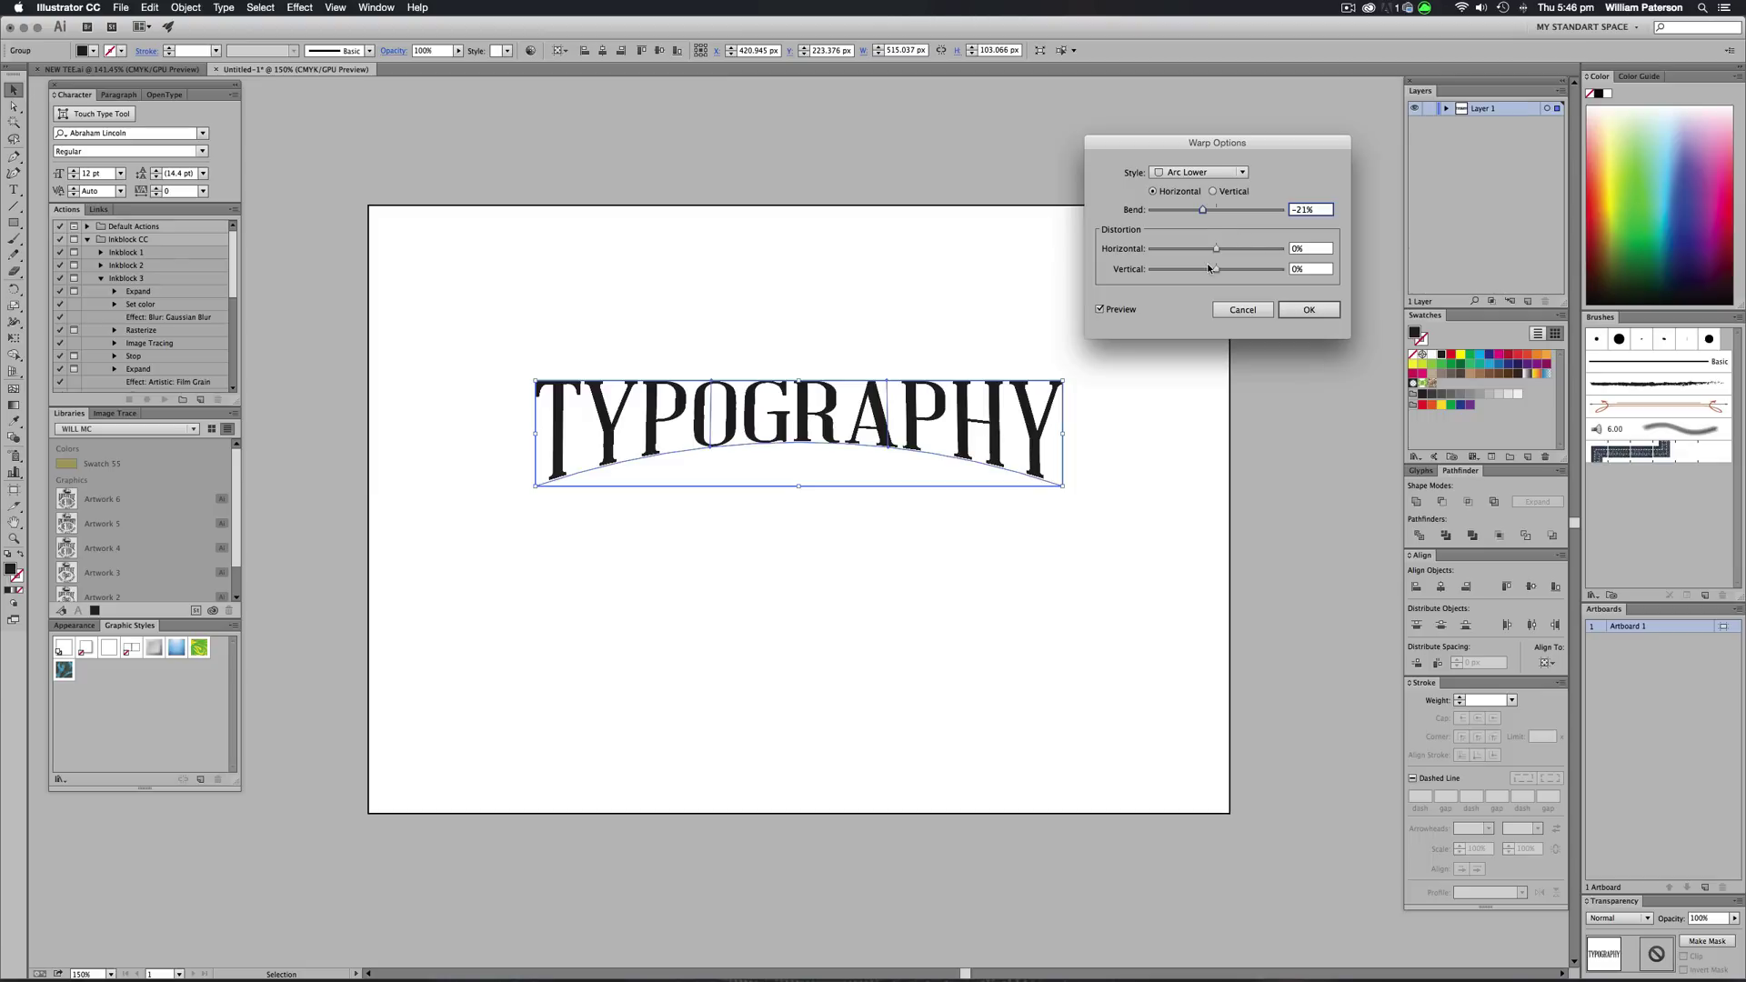
{"action": "left_click_drag", "start_coordinate": [1200, 214], "coordinate": [1205, 220]}
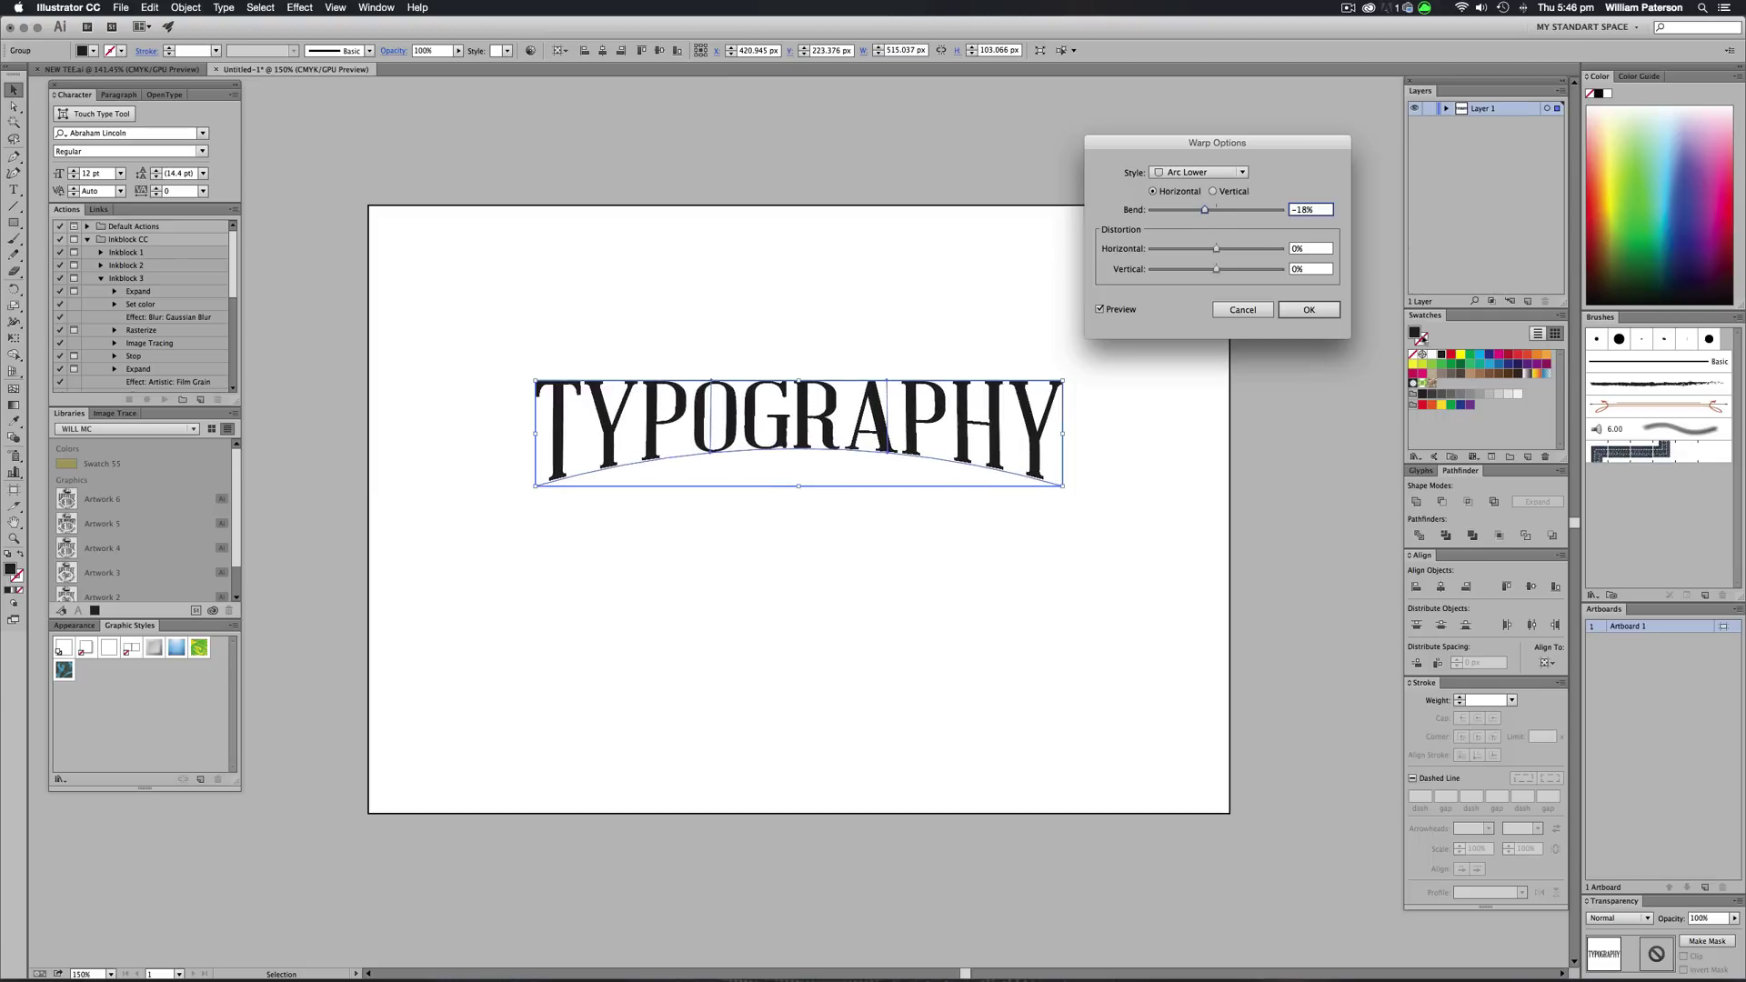
{"action": "left_click", "coordinate": [1308, 309]}
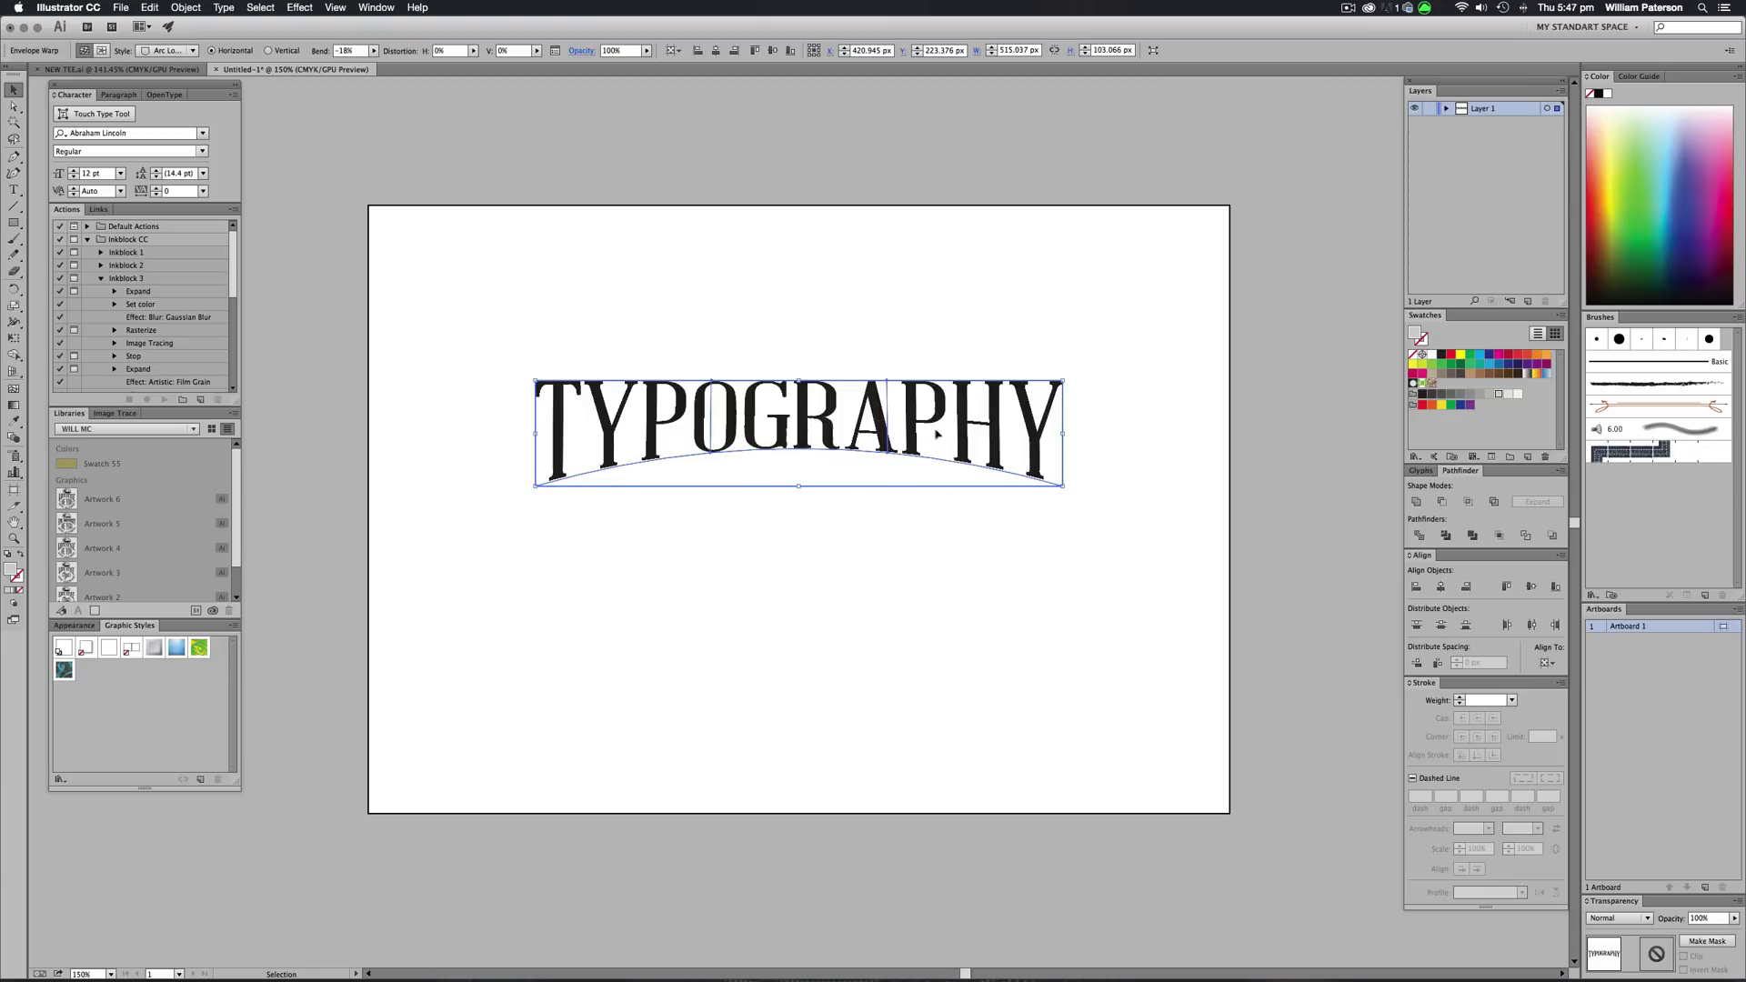
- View the original lettering by editing the envelope's contents, and return to editing the envelope itself
{"action": "left_click", "coordinate": [102, 51]}
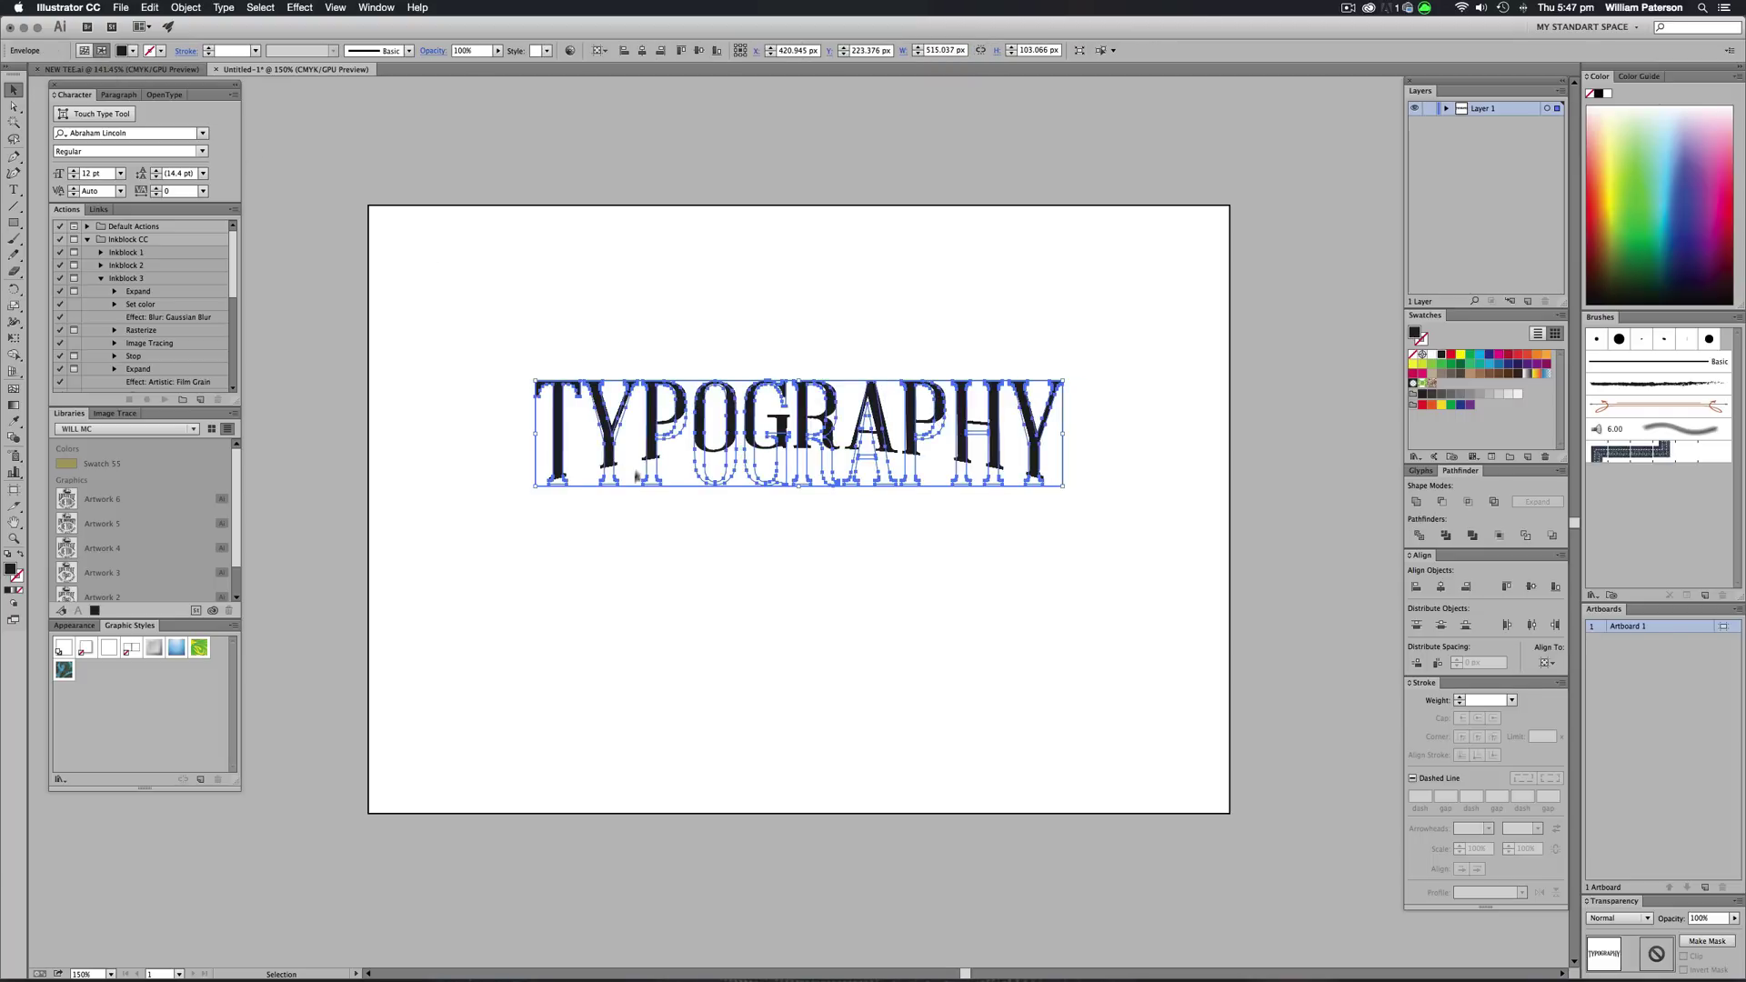
{"action": "left_click", "coordinate": [84, 51]}
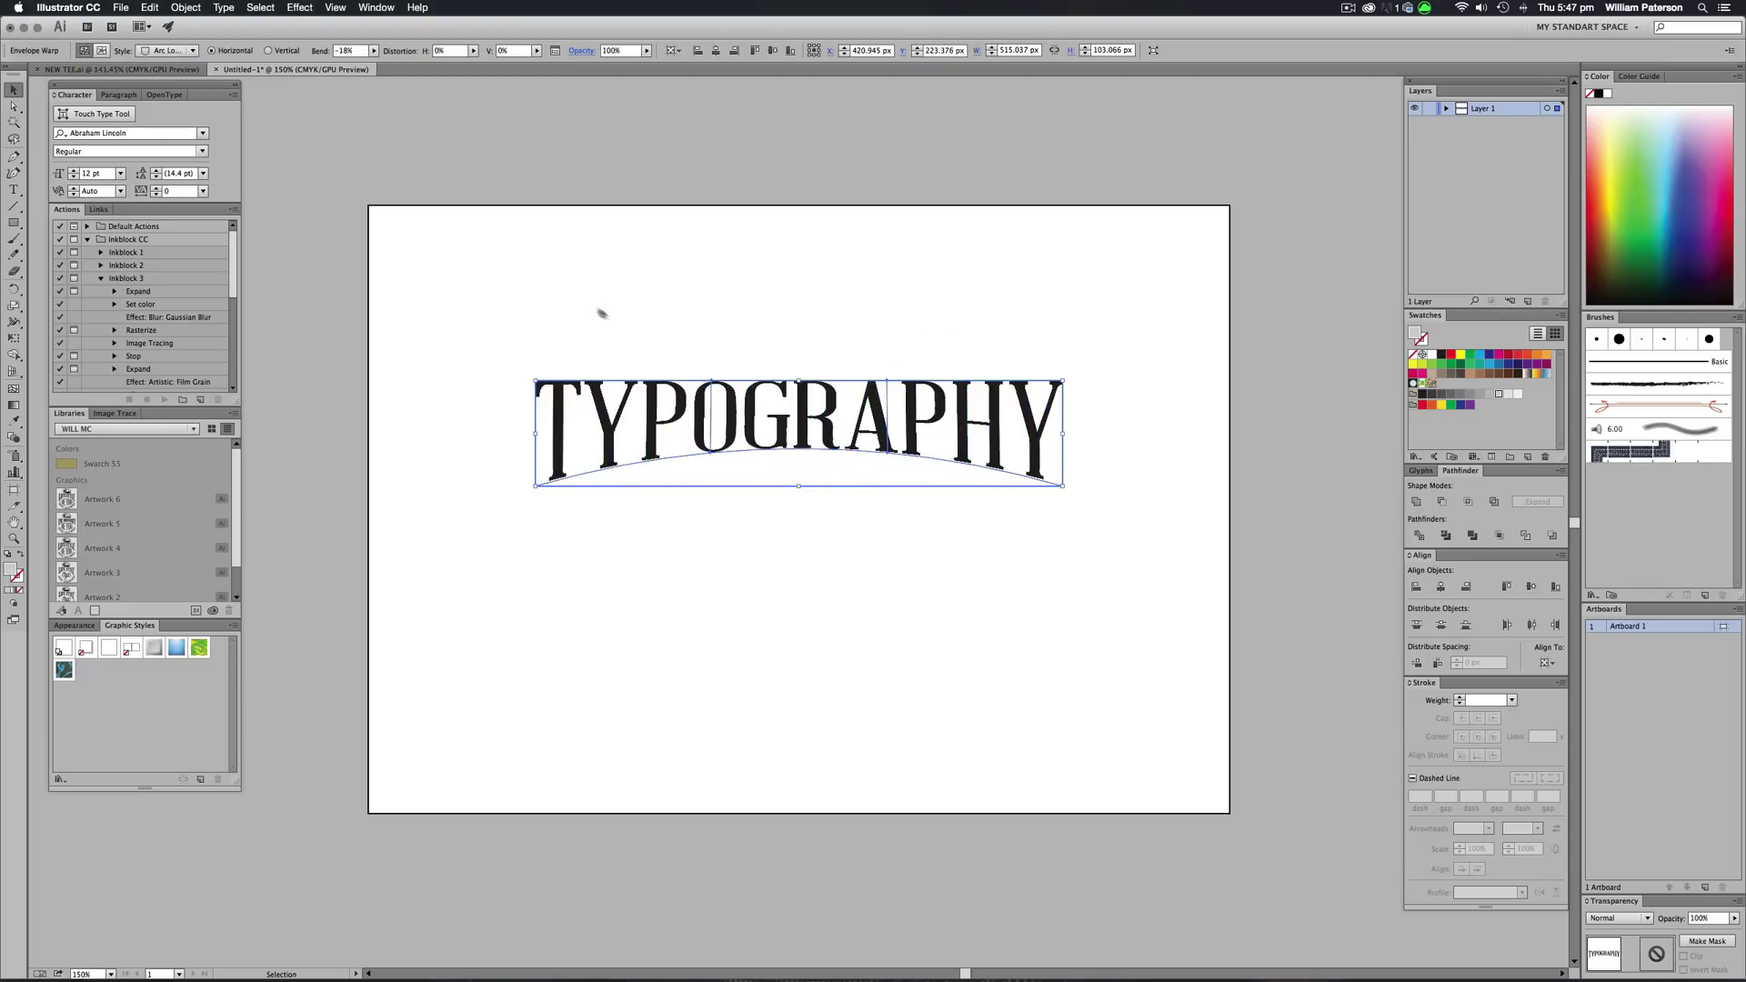
- Try reshaping the envelope's lower edge into an uneven wave by moving its mesh points individually
{"action": "key", "text": "a"}
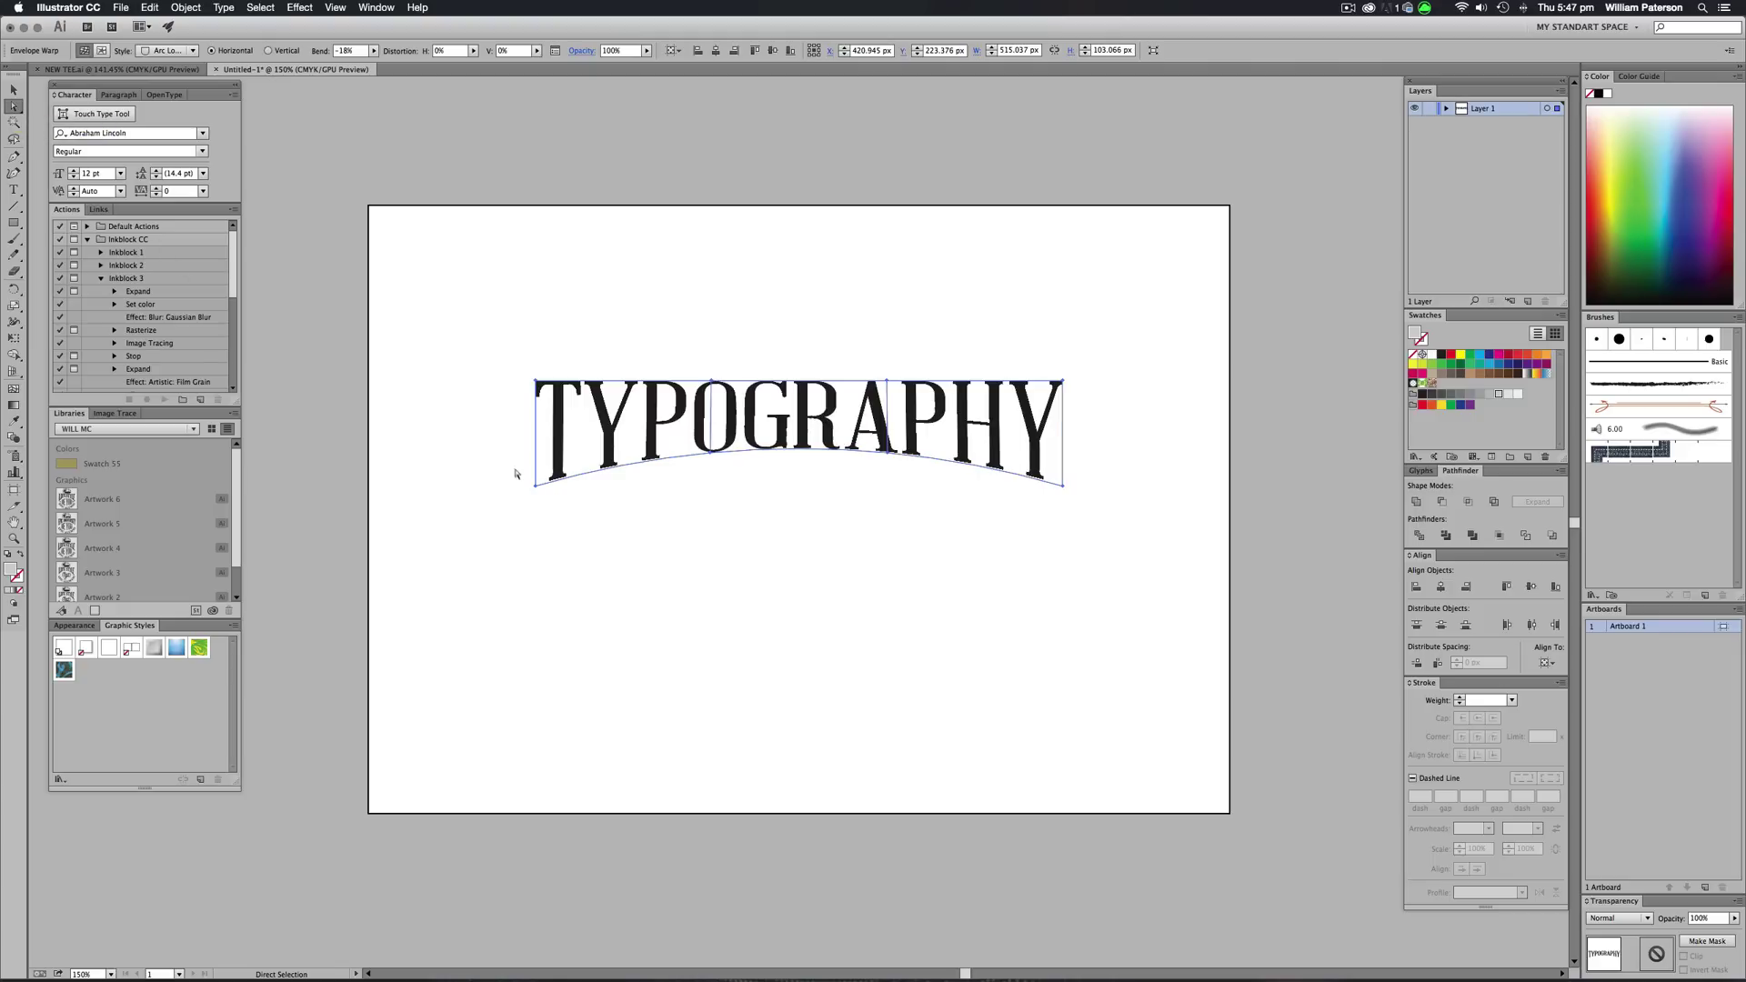
{"action": "left_click_drag", "start_coordinate": [515, 474], "coordinate": [614, 571]}
{"action": "left_click_drag", "start_coordinate": [537, 483], "coordinate": [537, 515]}
{"action": "left_click_drag", "start_coordinate": [710, 452], "coordinate": [710, 394]}
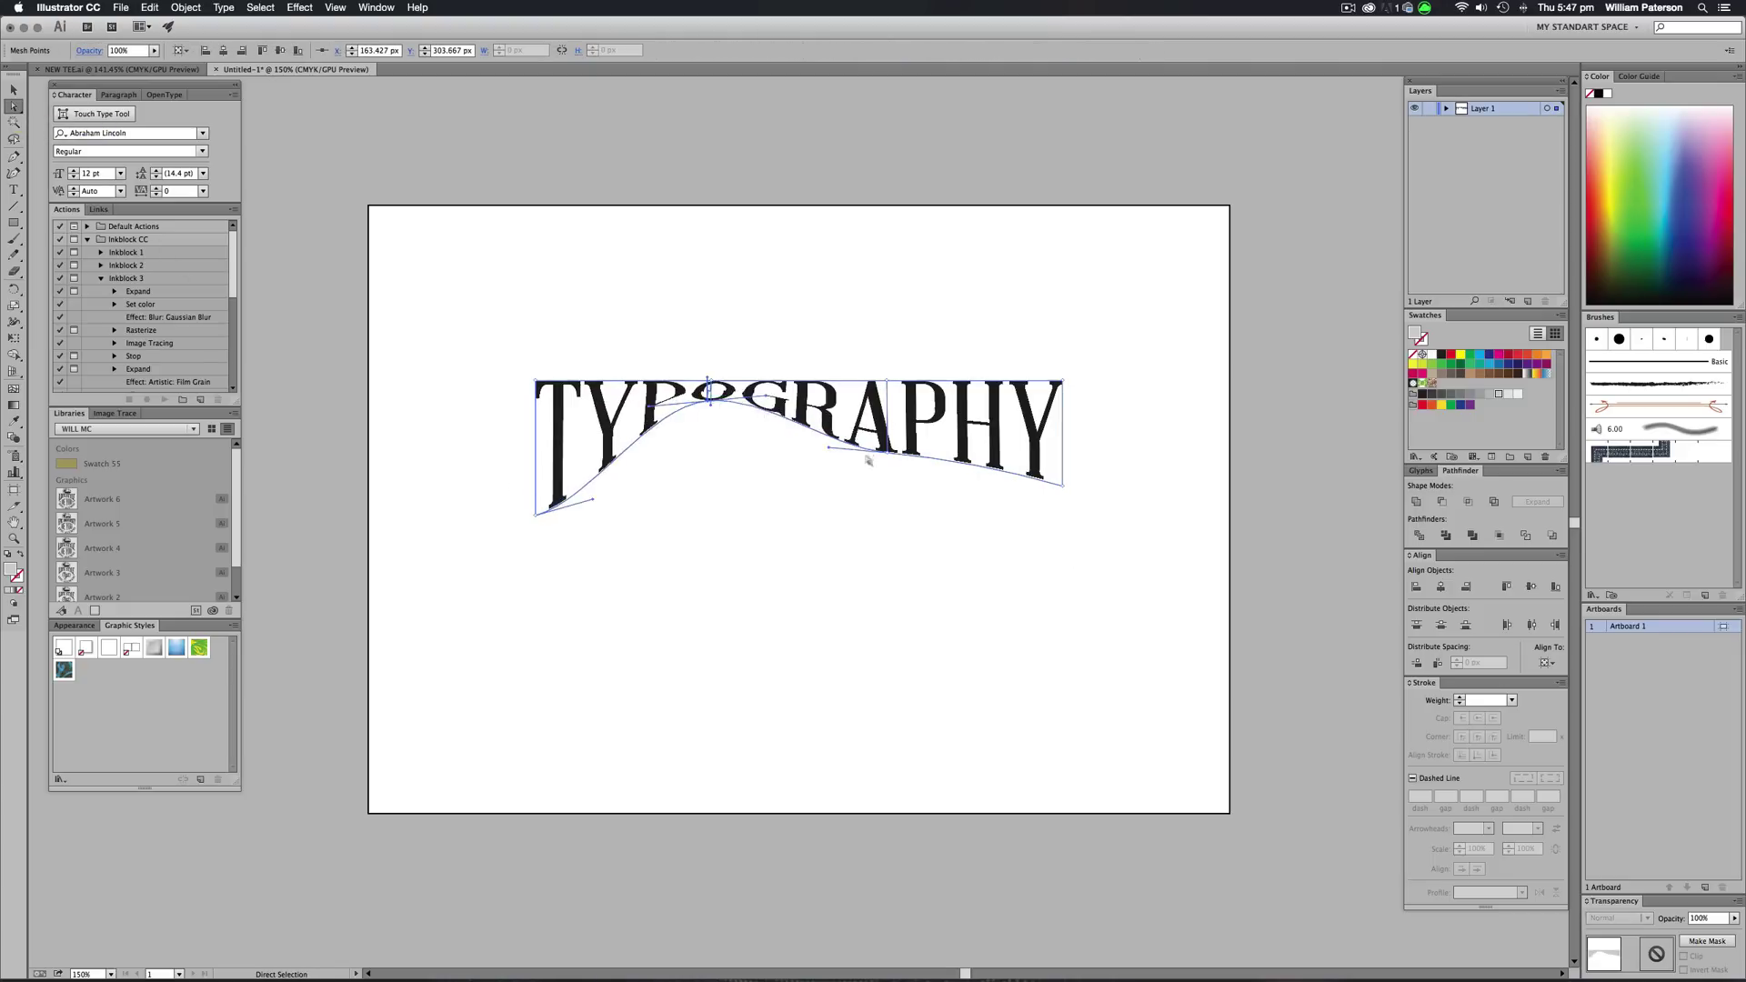
{"action": "left_click_drag", "start_coordinate": [886, 457], "coordinate": [885, 497]}
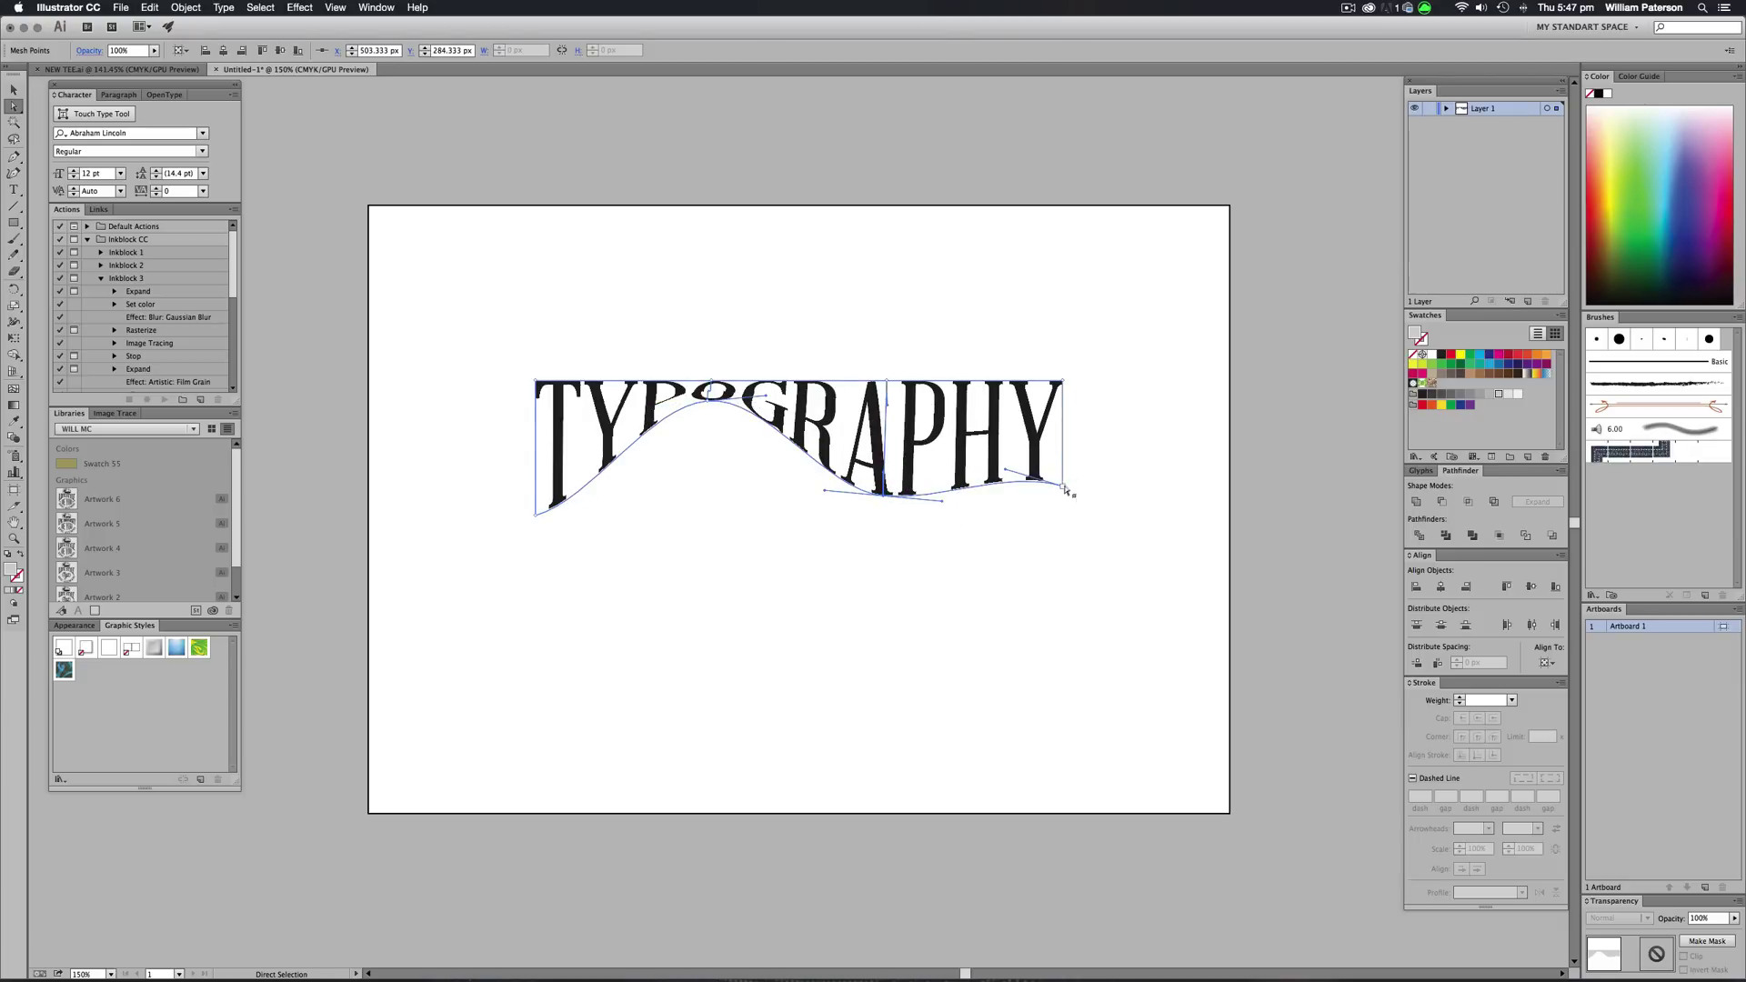
{"action": "left_click_drag", "start_coordinate": [1066, 490], "coordinate": [1052, 372]}
- Undo all the mesh point moves on the envelope's lower edge
{"action": "key", "text": "super+z"}
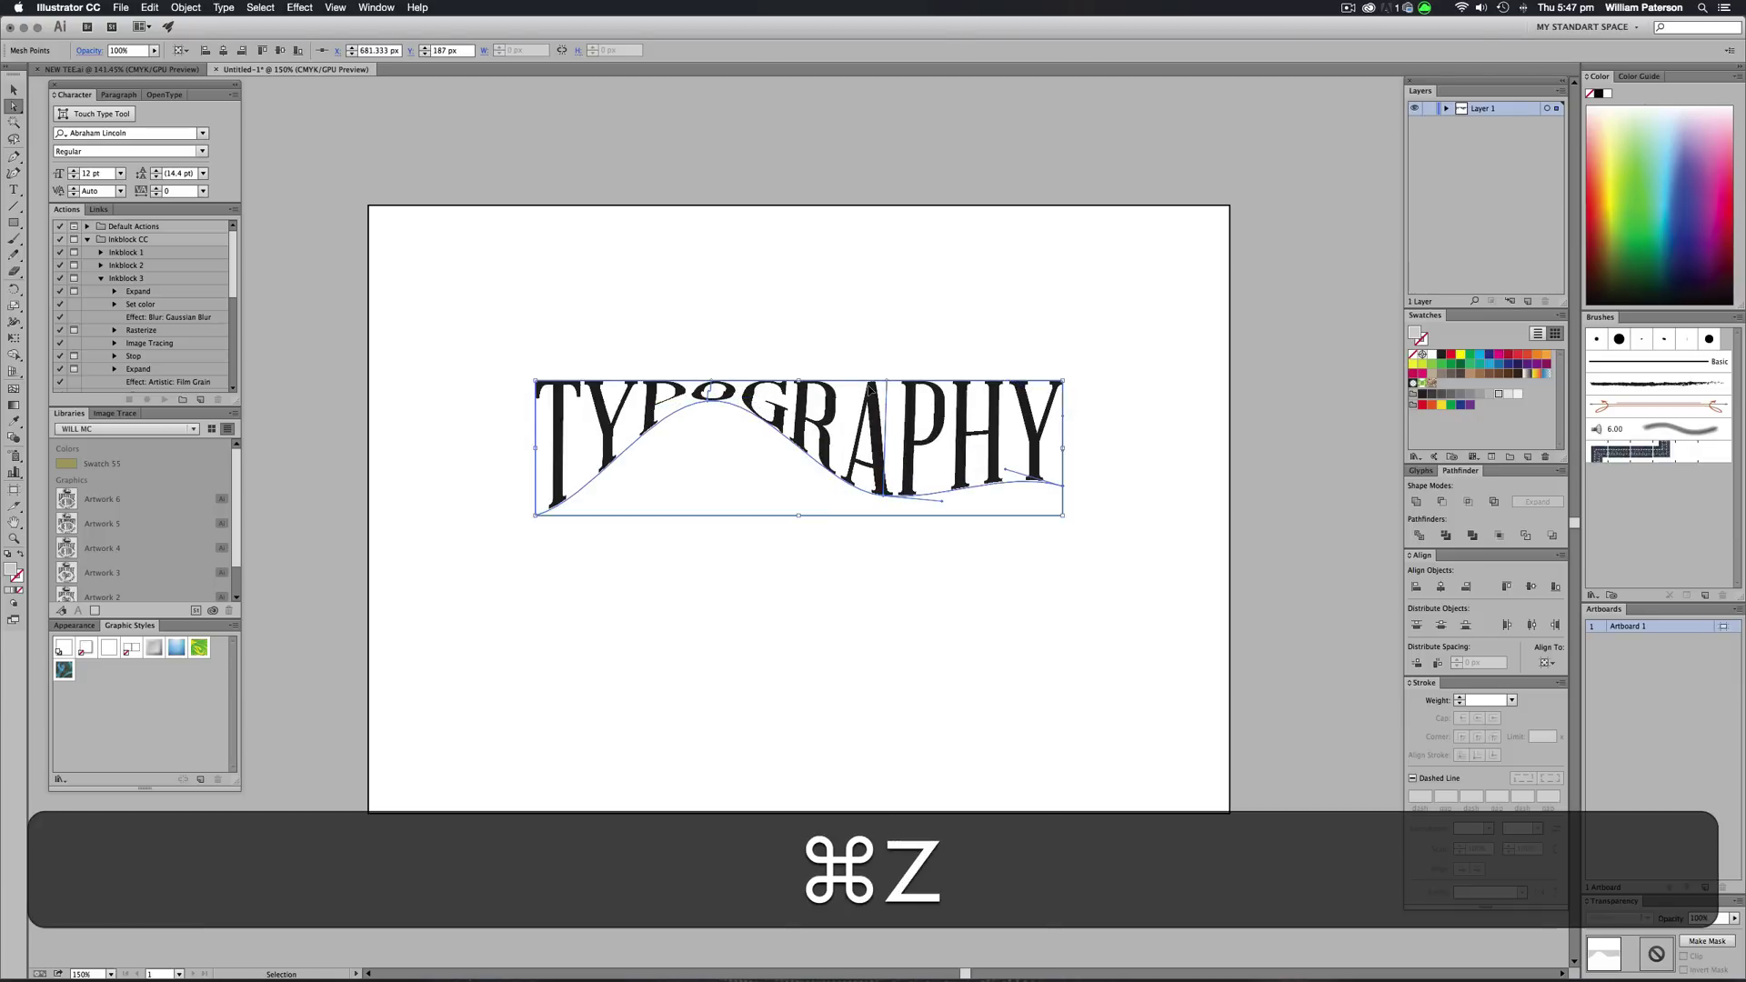
{"action": "key", "text": "super+z"}
{"action": "key", "text": "super+z"}
{"action": "key", "text": "super+z"}
{"action": "key", "text": "super+z"}
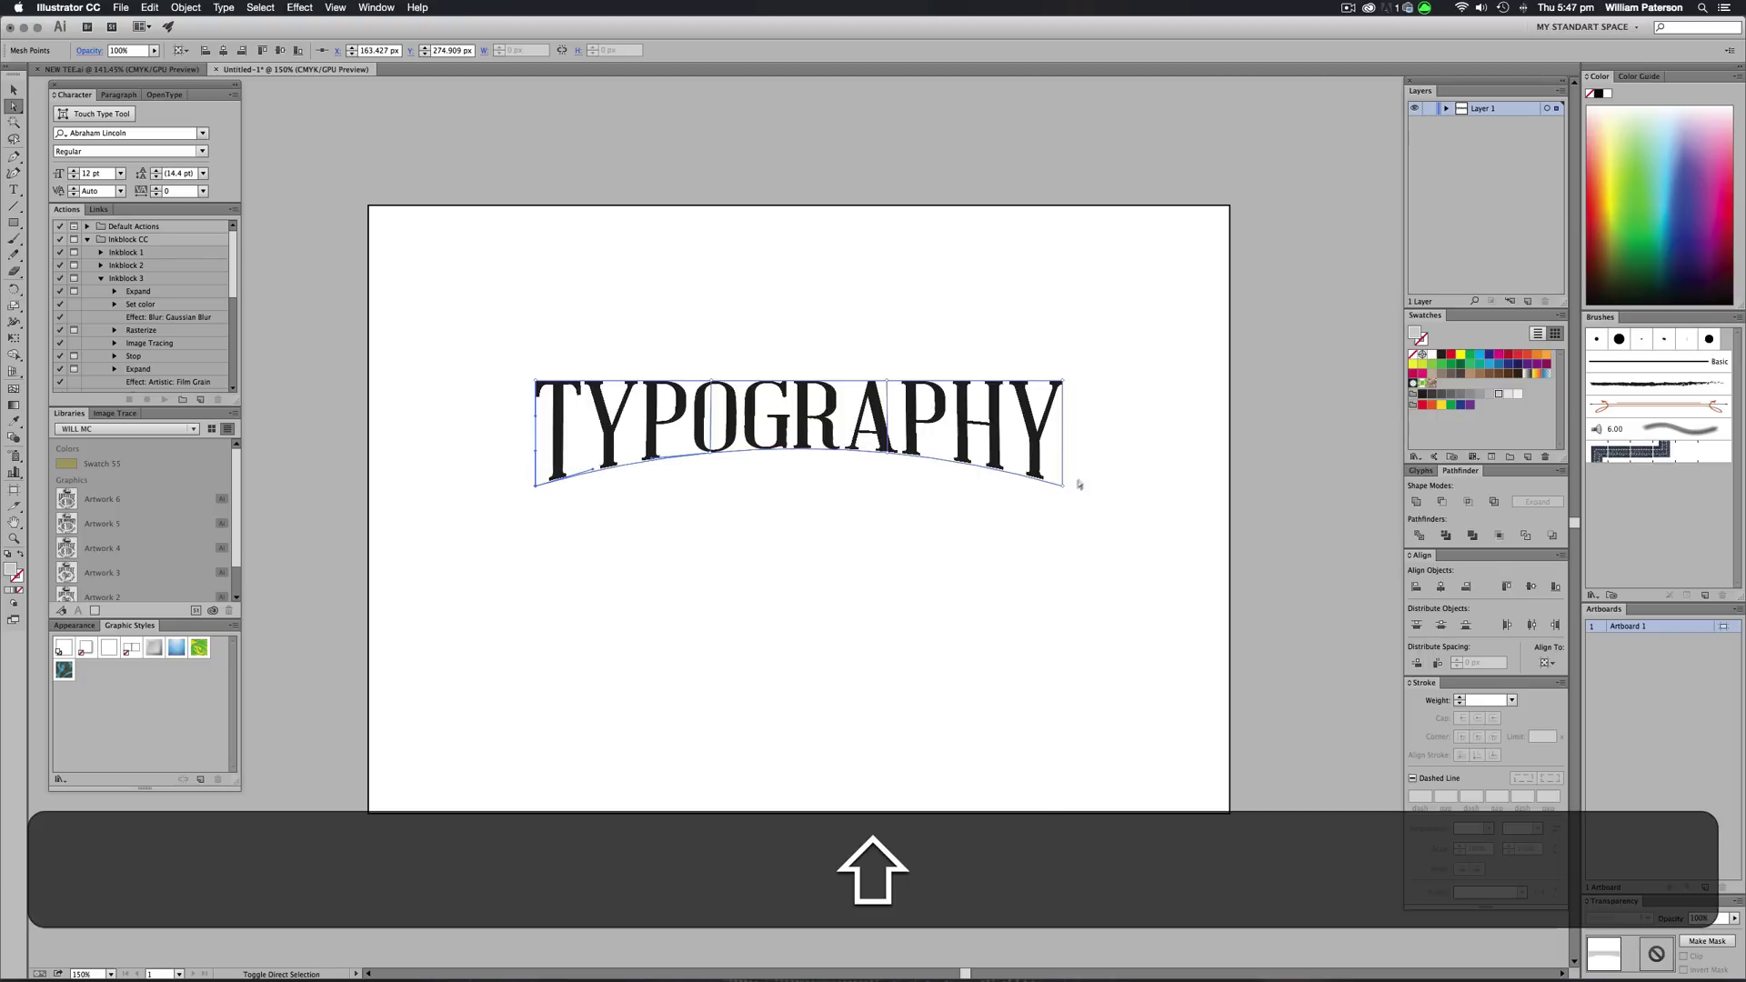
- Select both lower corner mesh points of the envelope and move them straight down by 35 px
{"action": "left_click_drag", "start_coordinate": [1100, 464], "coordinate": [1011, 529]}
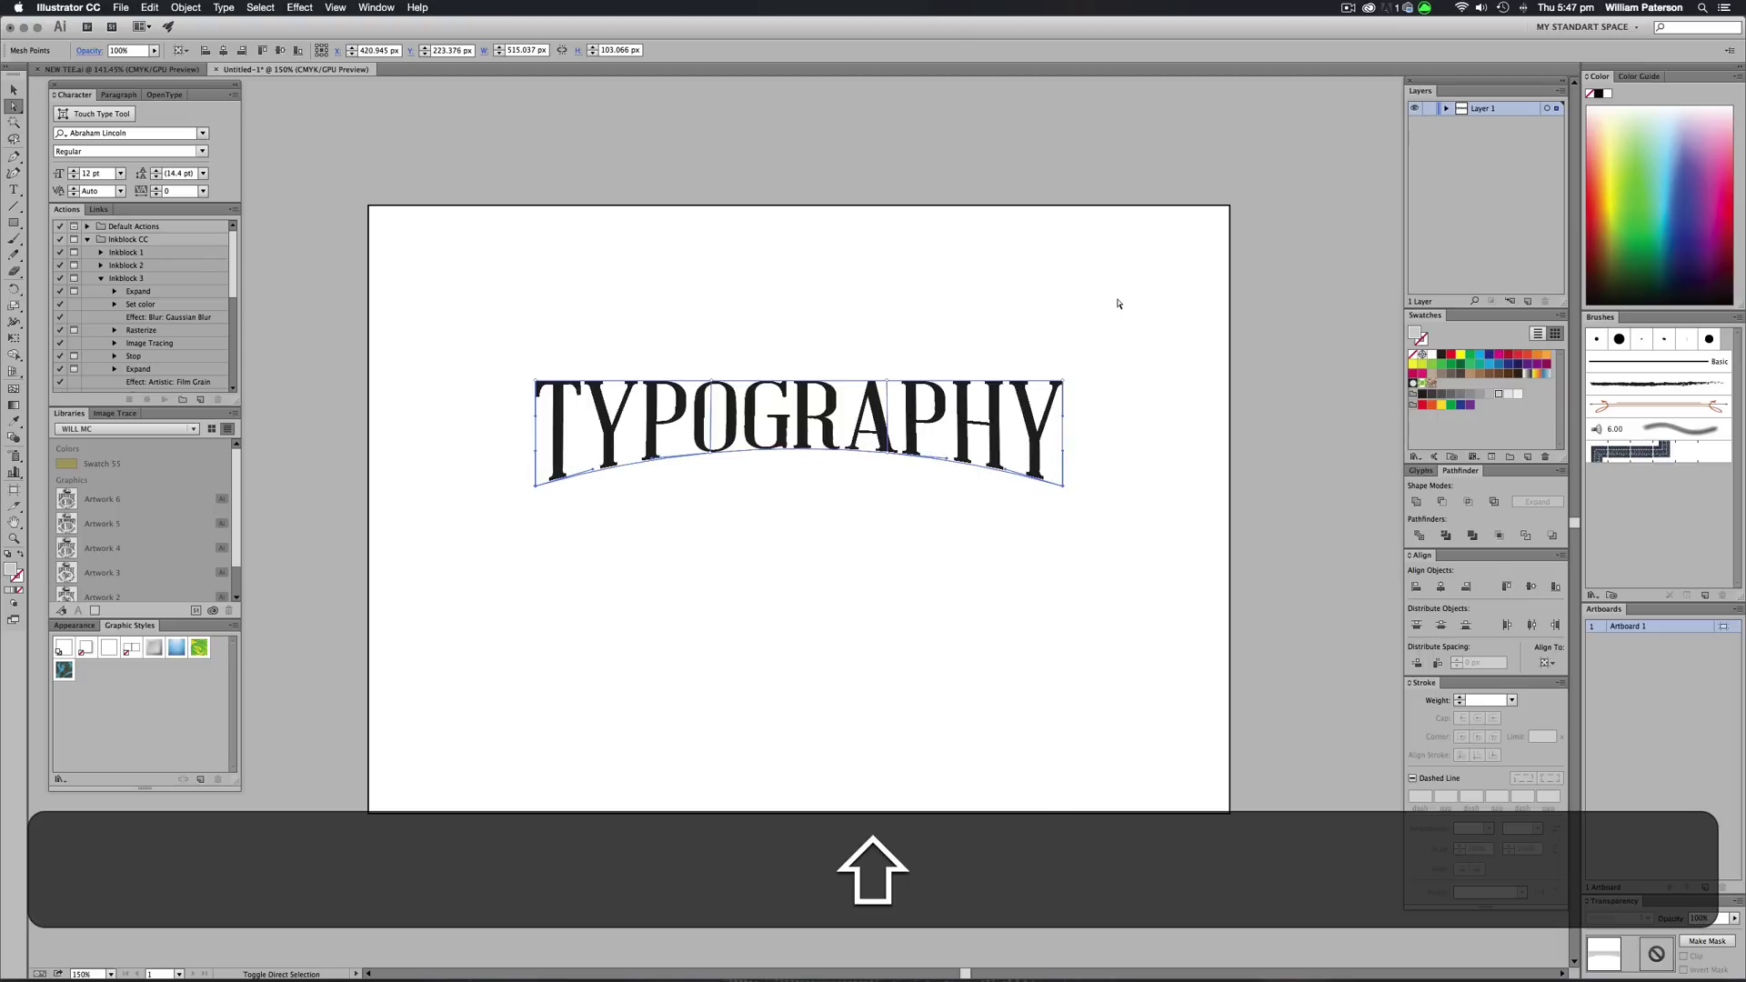
{"action": "key", "text": "shift+Down"}
{"action": "key", "text": "shift+Down"}
{"action": "key", "text": "shift+Down"}
{"action": "key", "text": "shift+Down"}
{"action": "key", "text": "shift+Down"}
{"action": "key", "text": "shift+Down"}
{"action": "key", "text": "shift+Down"}
{"action": "key", "text": "shift+Down"}
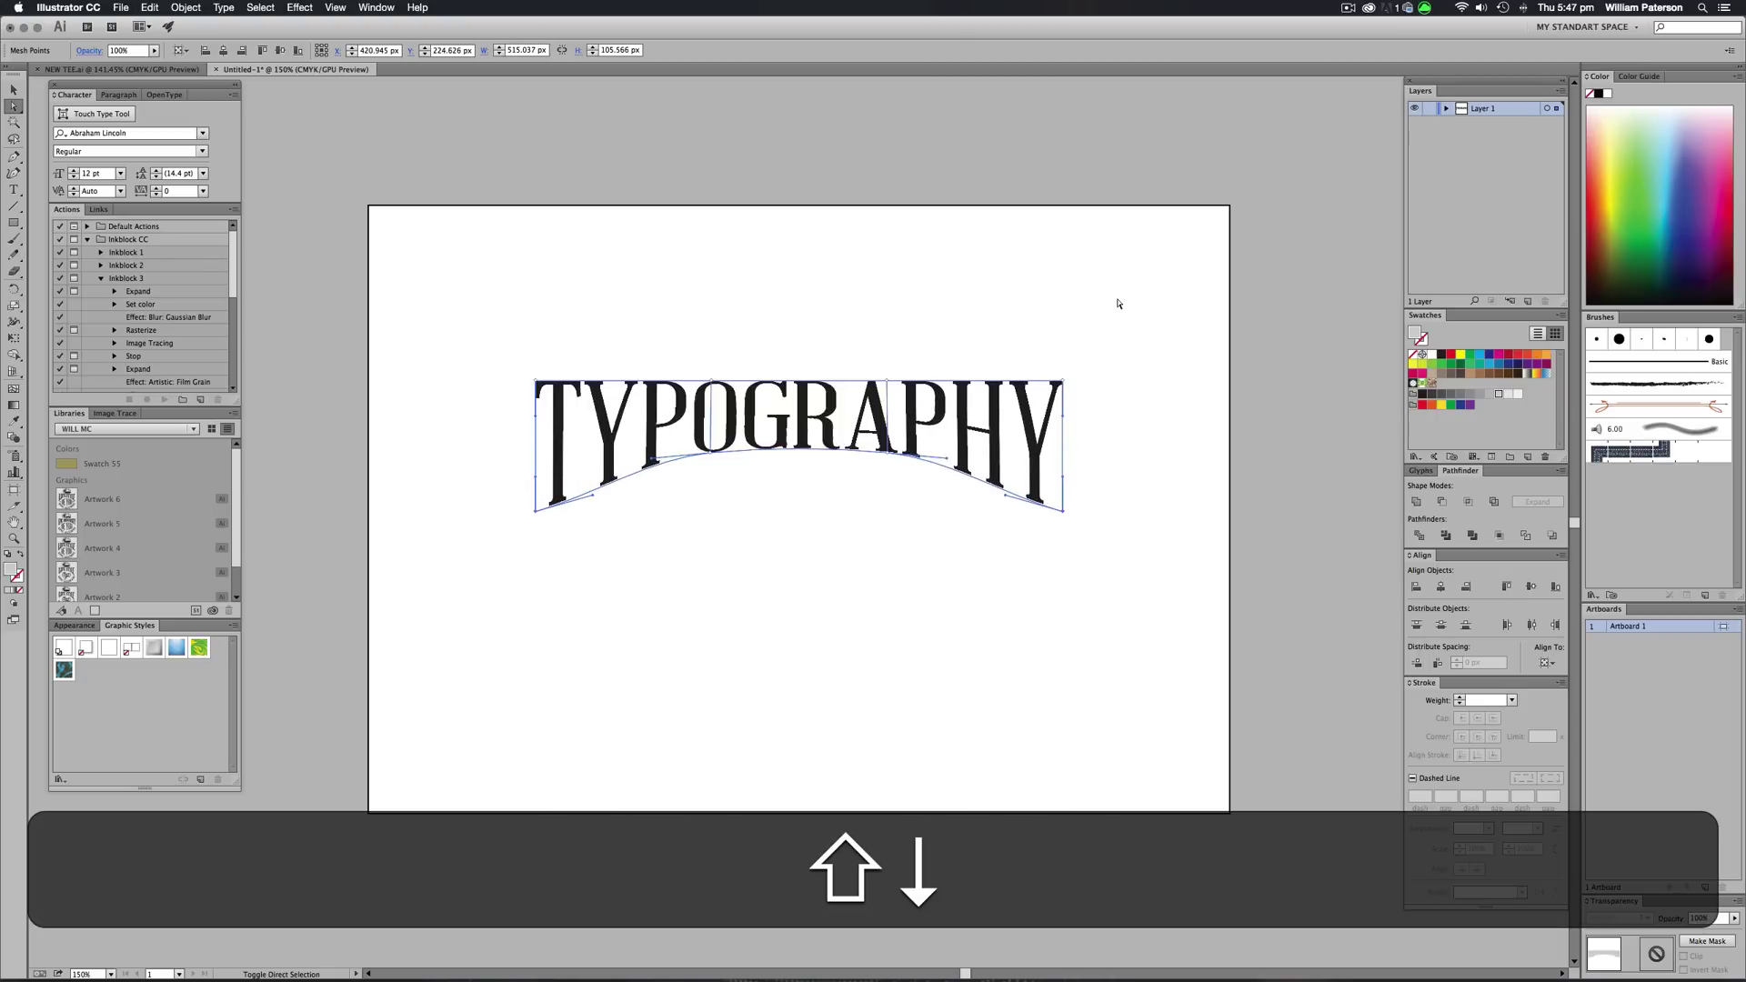
{"action": "key", "text": "shift+Down"}
{"action": "key", "text": "shift+Down"}
{"action": "key", "text": "shift+Down"}
{"action": "key", "text": "shift+Down"}
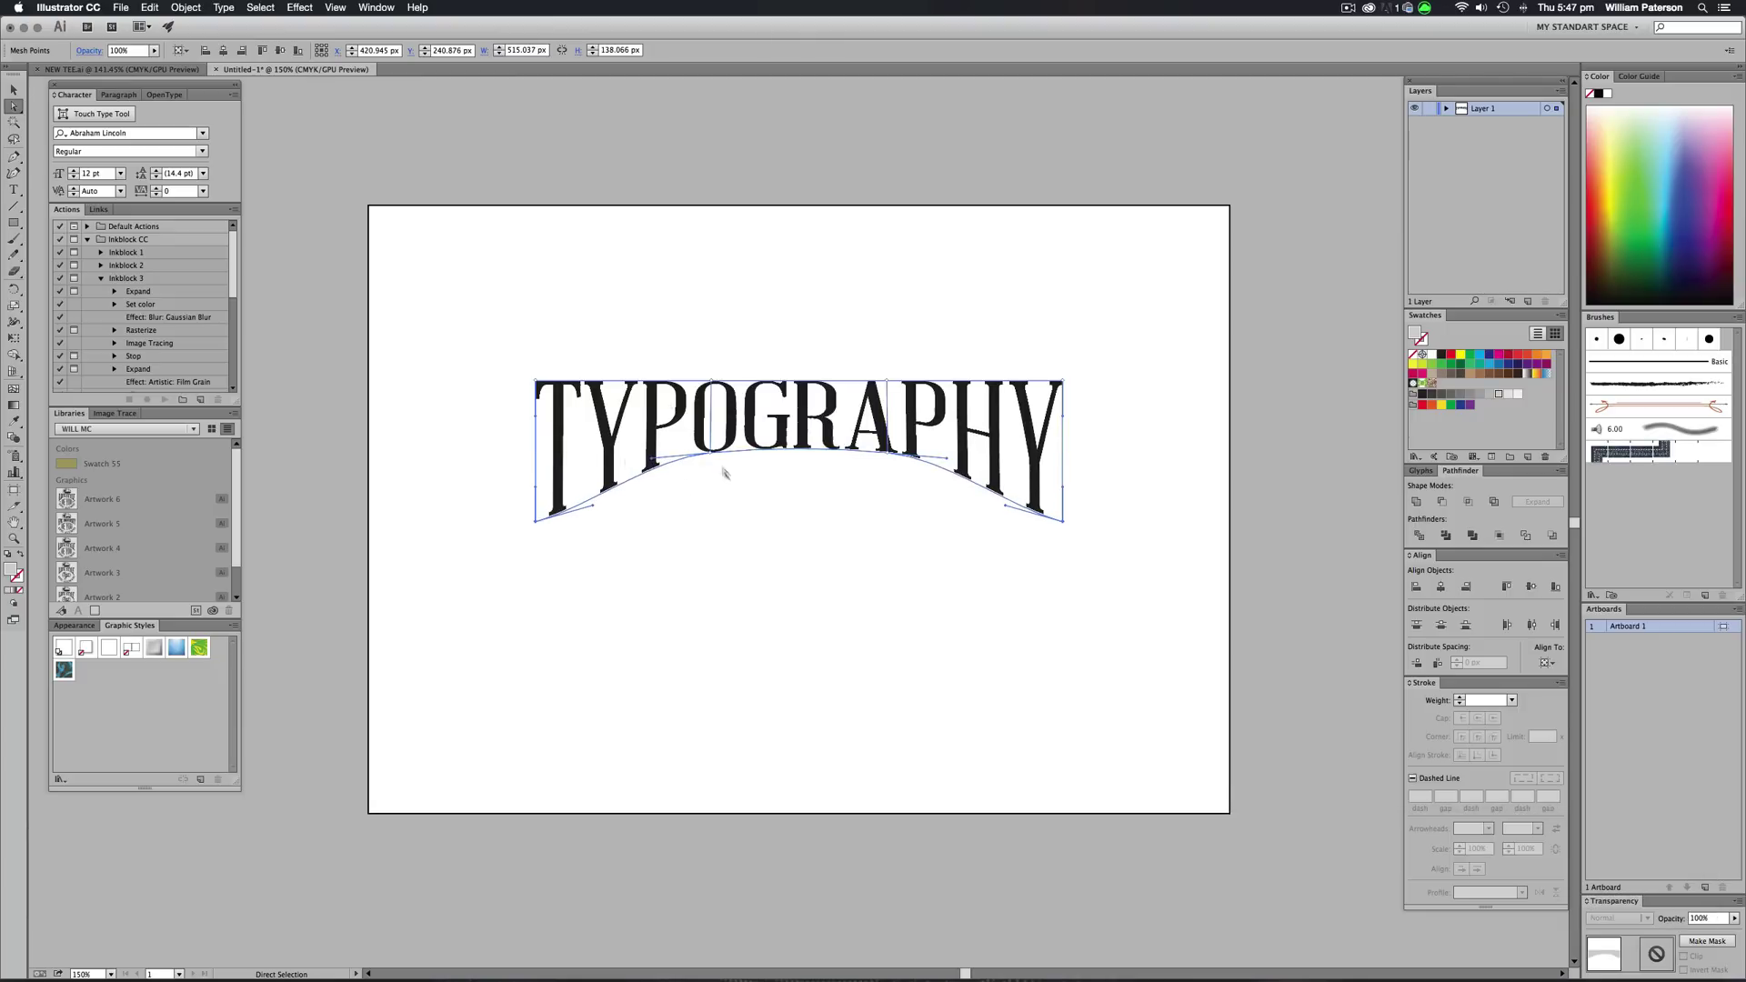
- Move the two inner mesh points of the envelope's lower edge slightly straight up together and deselect the envelope
{"action": "left_click", "coordinate": [710, 452]}
{"action": "mouse_move", "coordinate": [889, 452]}
{"action": "left_mouse_down"}
{"action": "mouse_move", "coordinate": [871, 431]}
{"action": "mouse_move", "coordinate": [888, 429]}
{"action": "mouse_move", "coordinate": [888, 453]}
{"action": "left_mouse_up"}
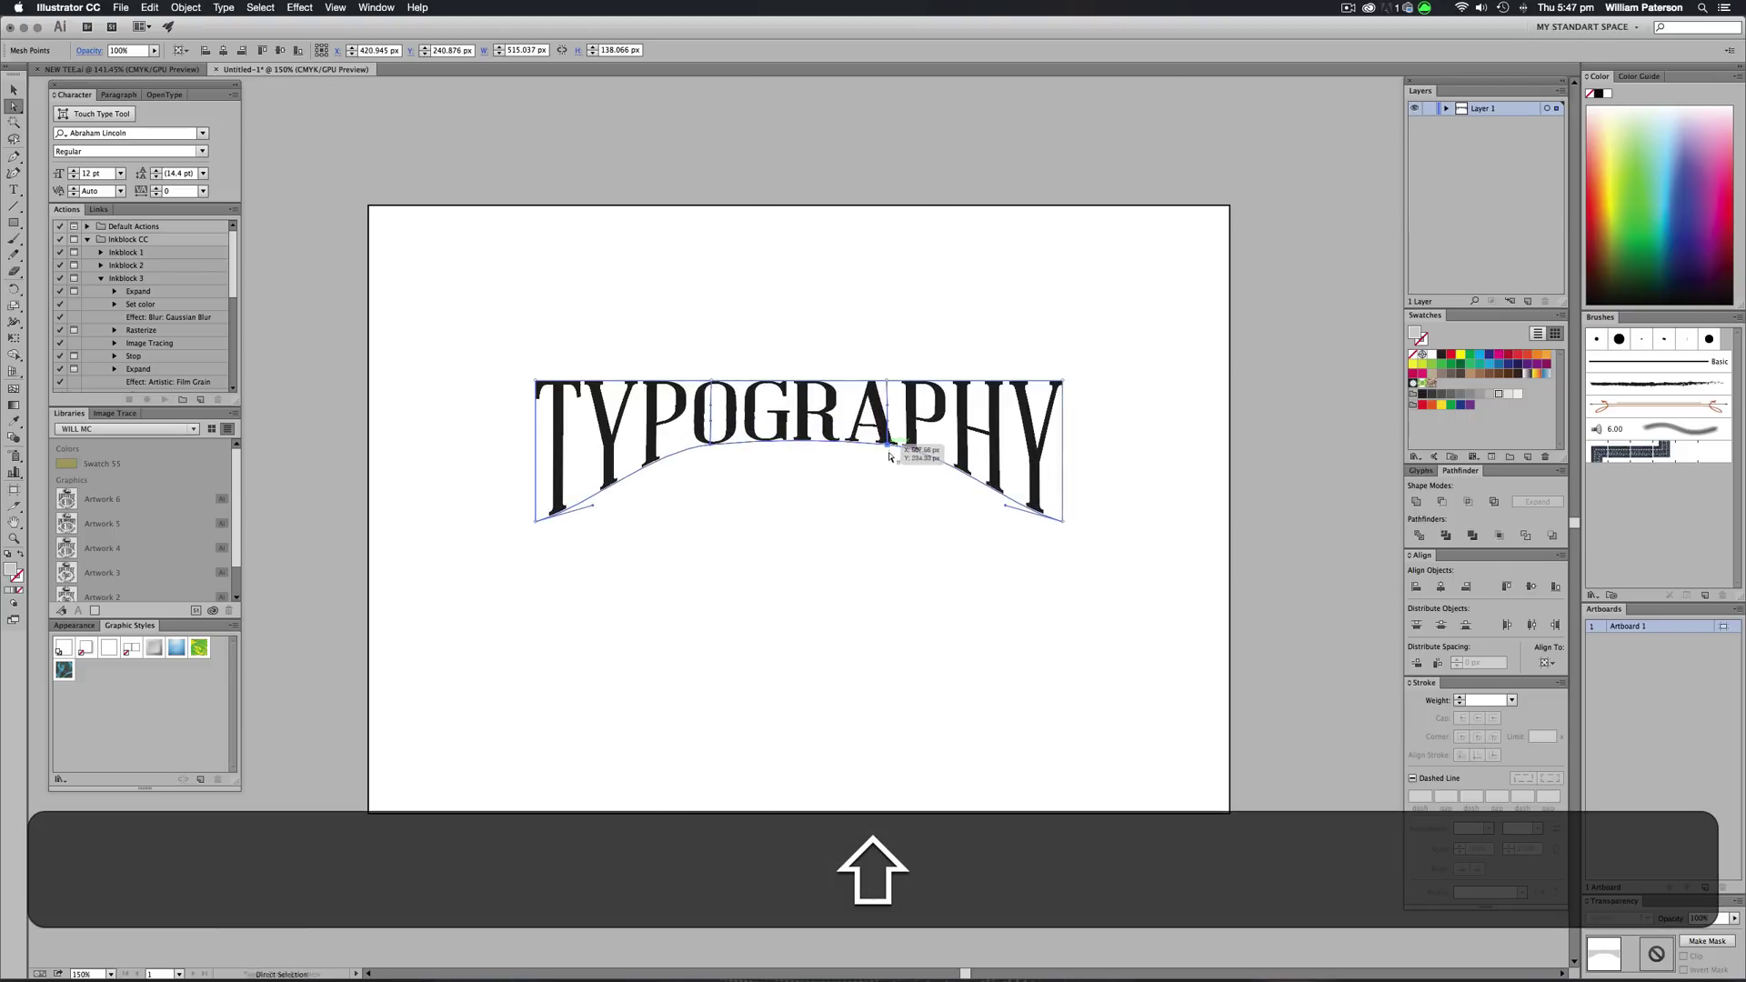
{"action": "left_click", "coordinate": [954, 581]}
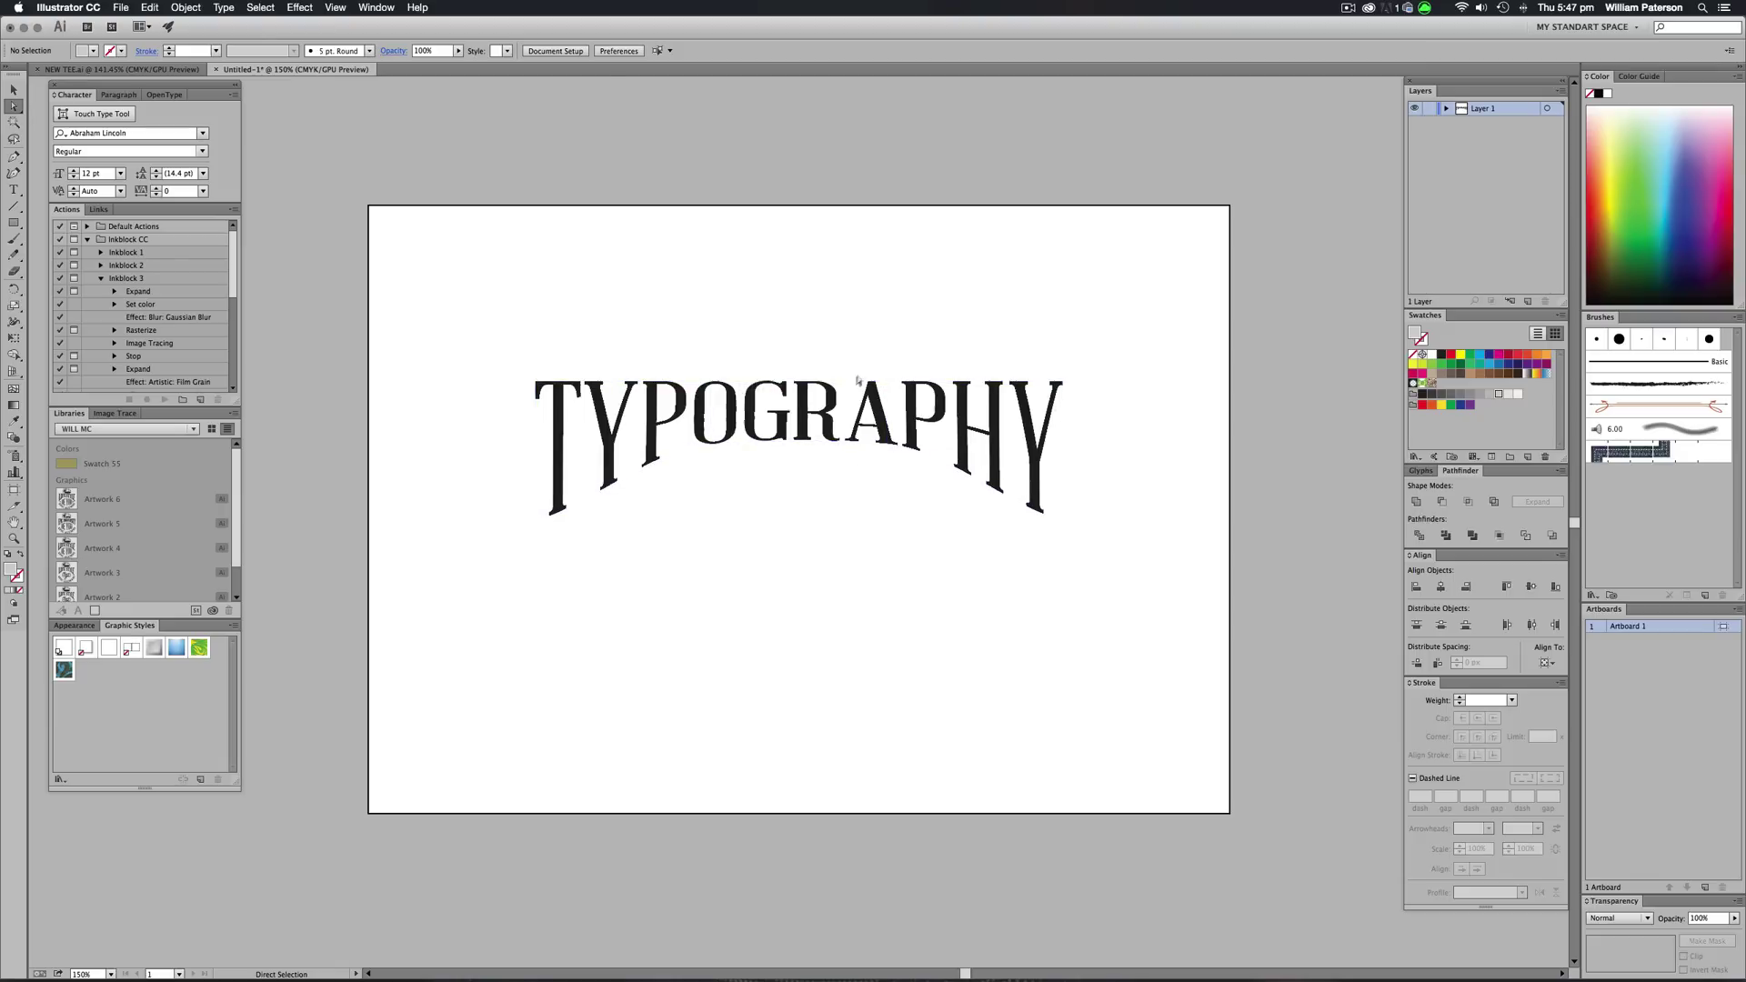
- Move the warped TYPOGRAPHY lettering straight up by about 83 px and deselect it
{"action": "key", "text": "v"}
{"action": "left_click_drag", "start_coordinate": [753, 498], "coordinate": [745, 510]}
{"action": "left_click_drag", "start_coordinate": [878, 410], "coordinate": [878, 324]}
{"action": "left_click", "coordinate": [882, 461]}
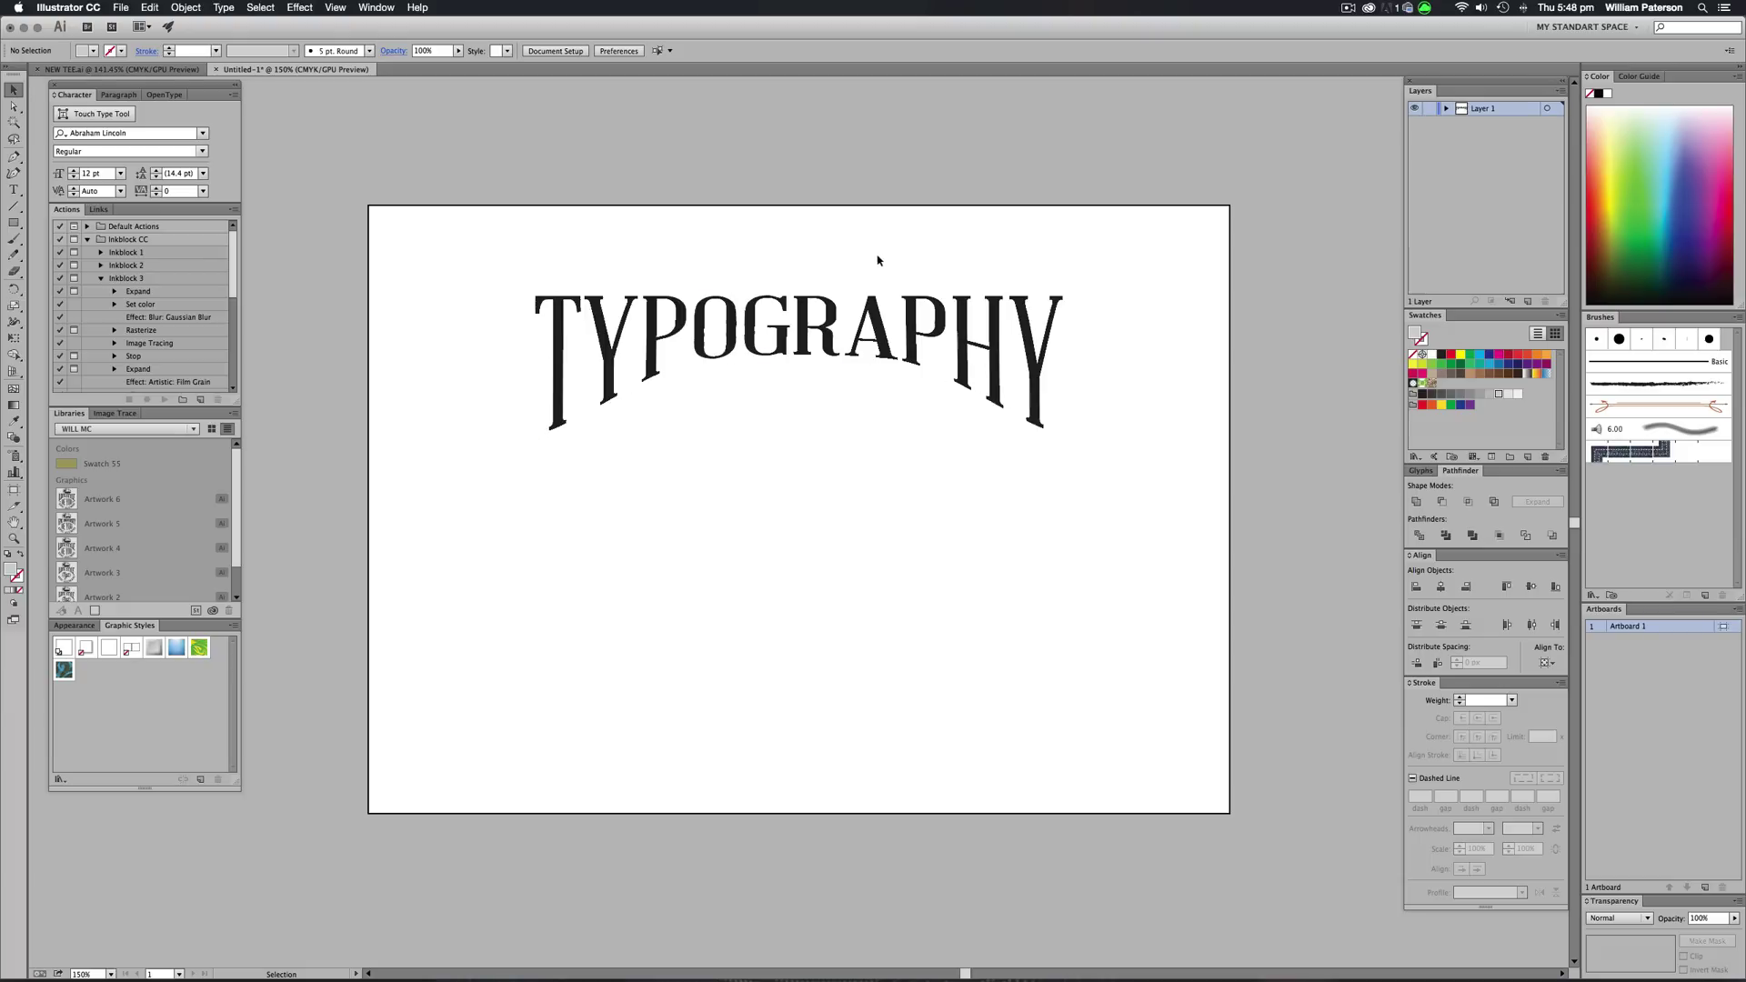
- Duplicate the warped lettering straight down by about 178 px
{"action": "key", "text": "alt"}
{"action": "key", "text": "shift"}
{"action": "left_click_drag", "start_coordinate": [880, 338], "coordinate": [880, 520]}
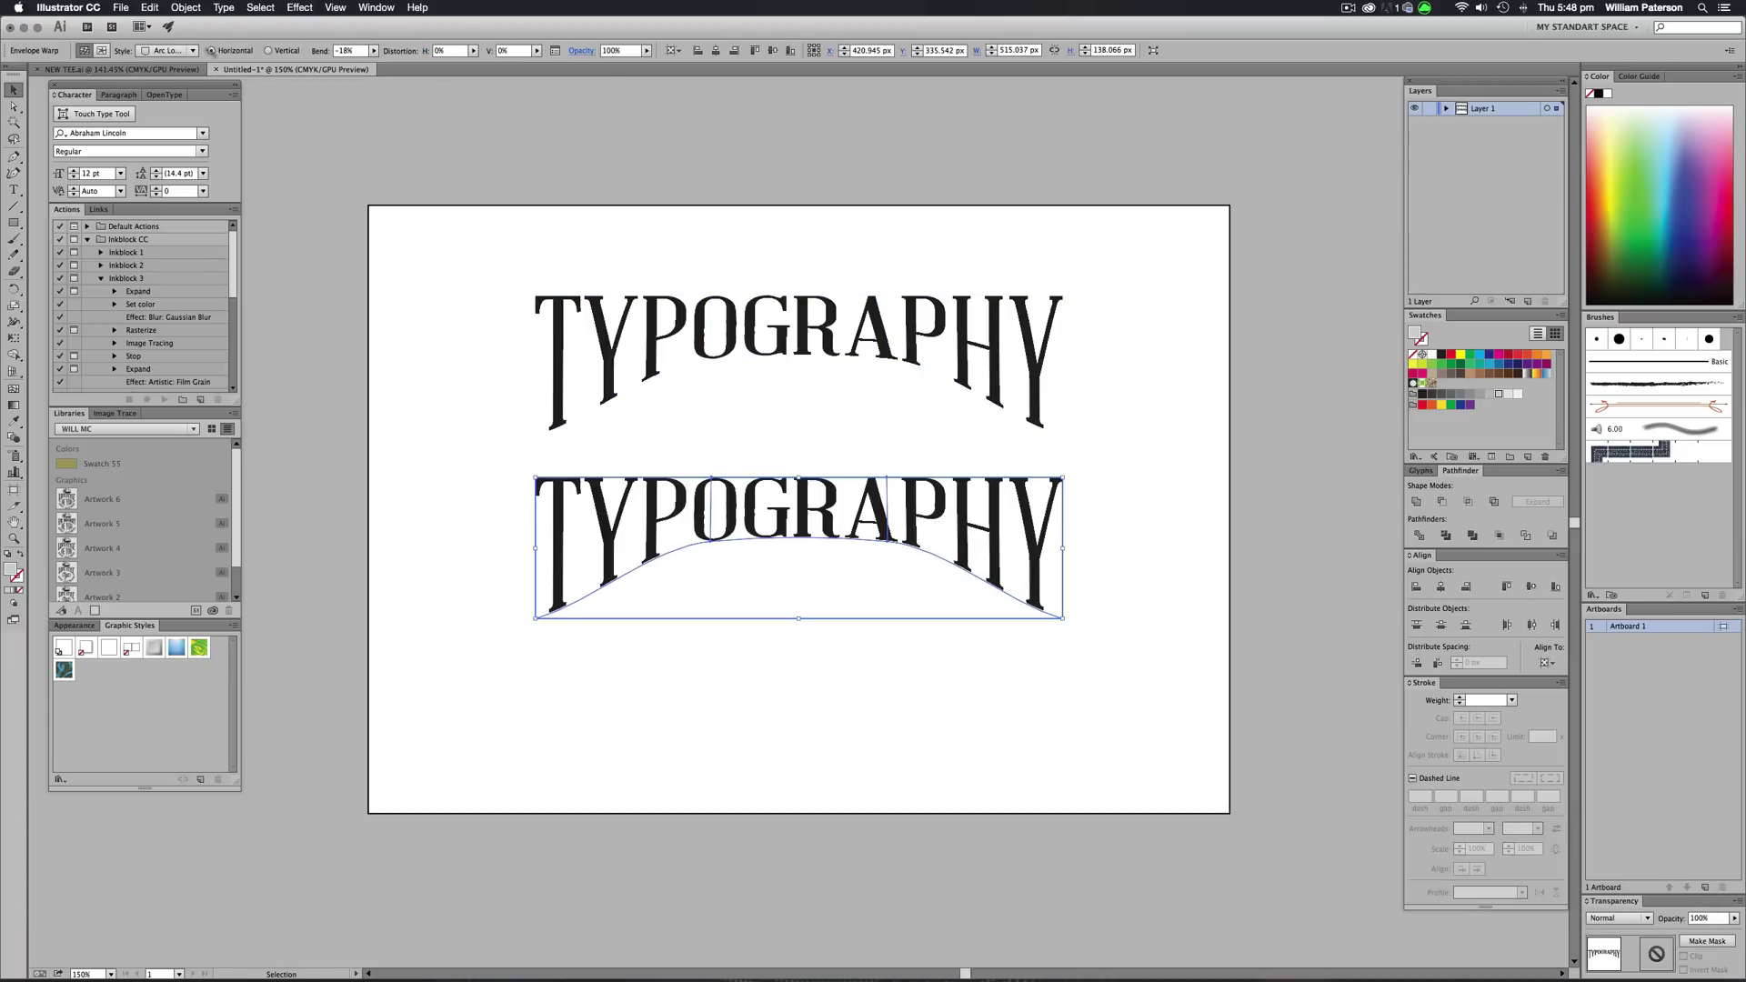
- Expand the lower copy's object and fill into plain outlines and deselect it
{"action": "left_click", "coordinate": [186, 7]}
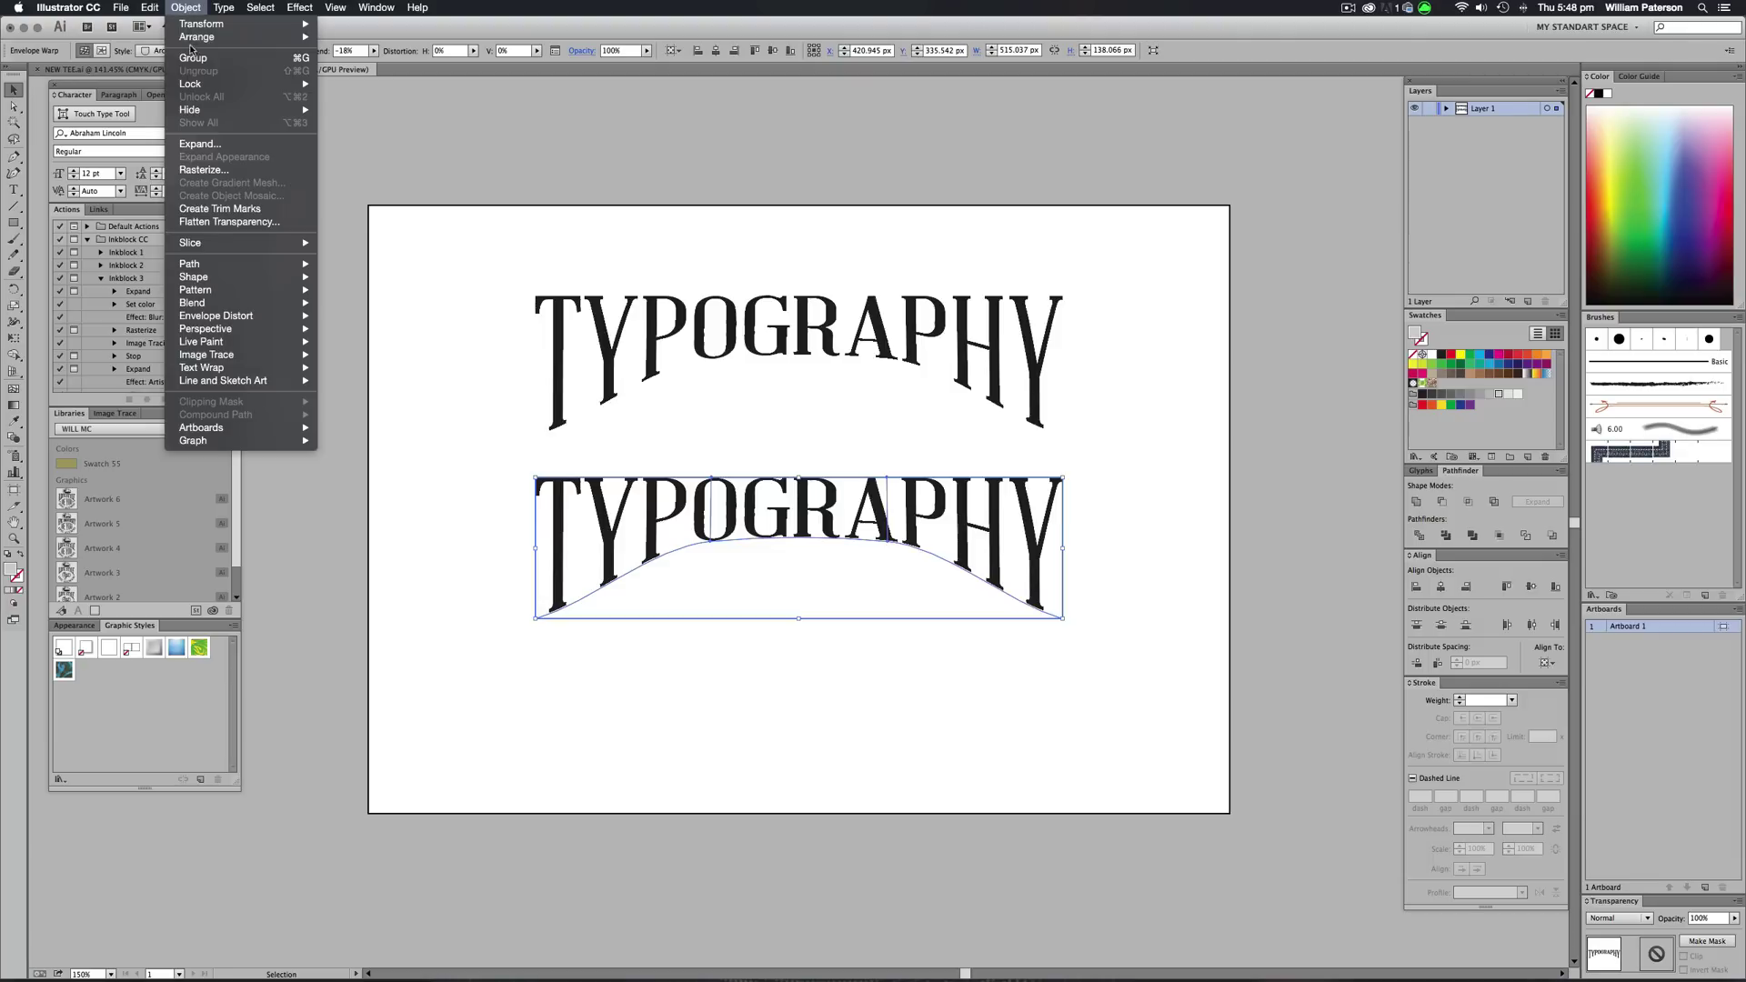
{"action": "left_click", "coordinate": [225, 146]}
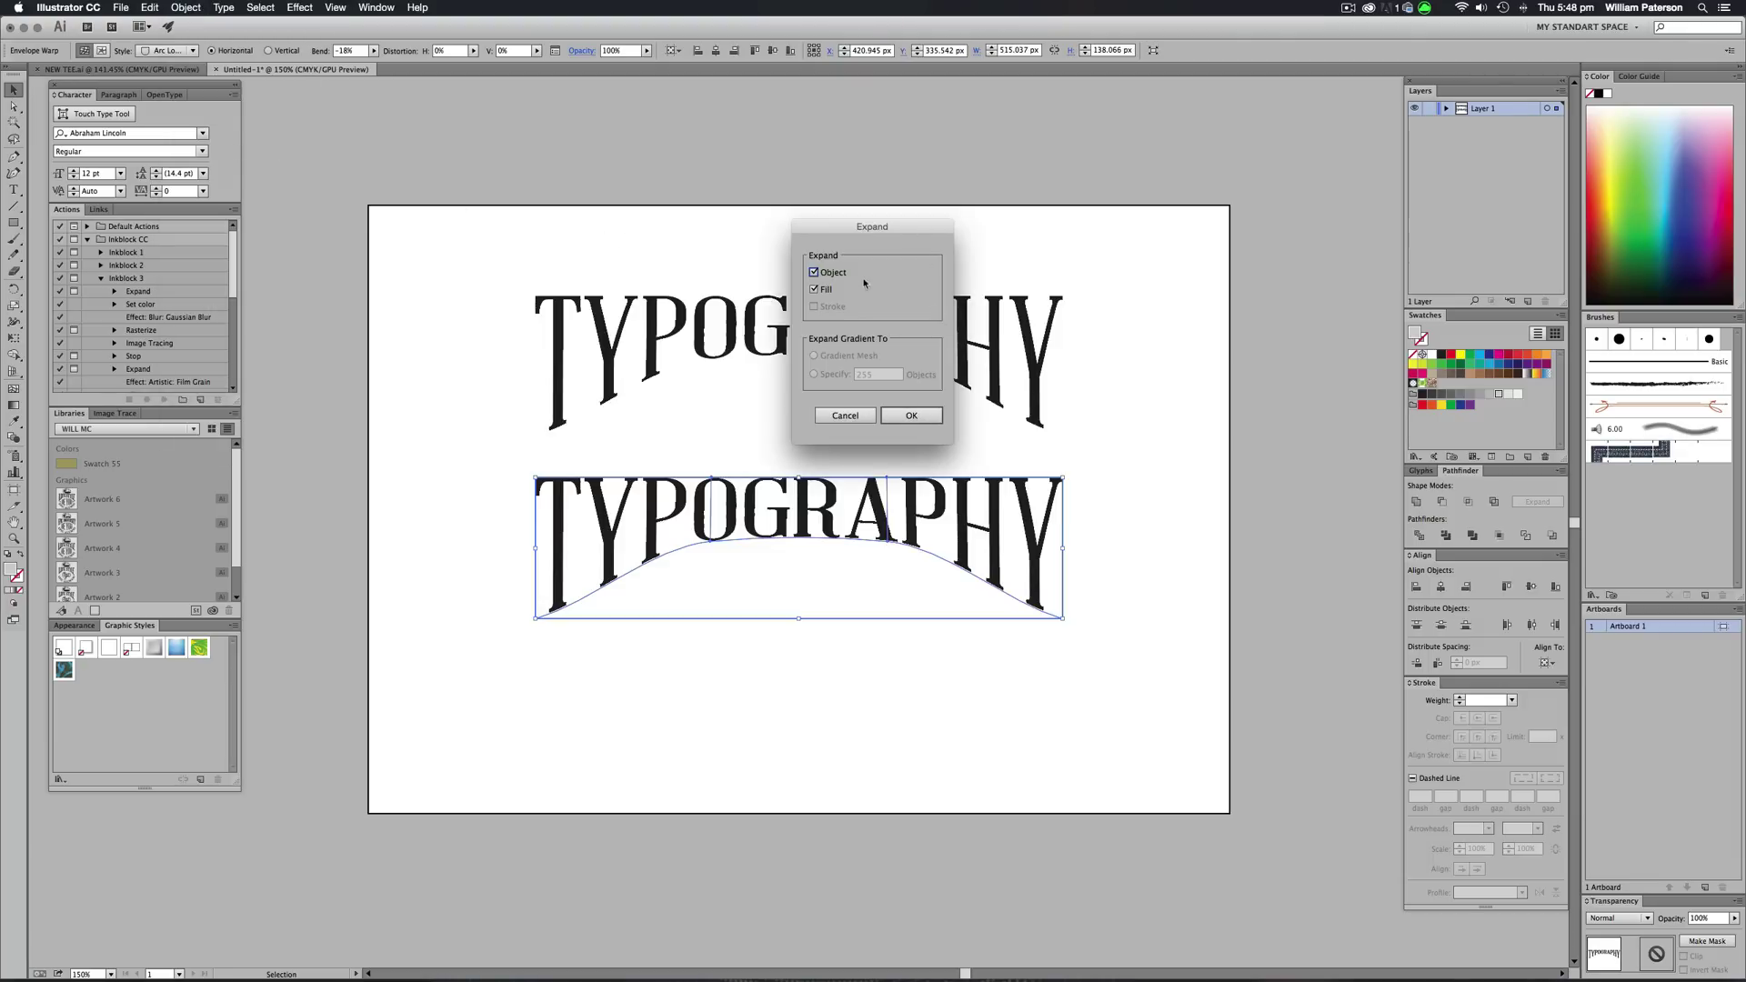
{"action": "left_click", "coordinate": [911, 415]}
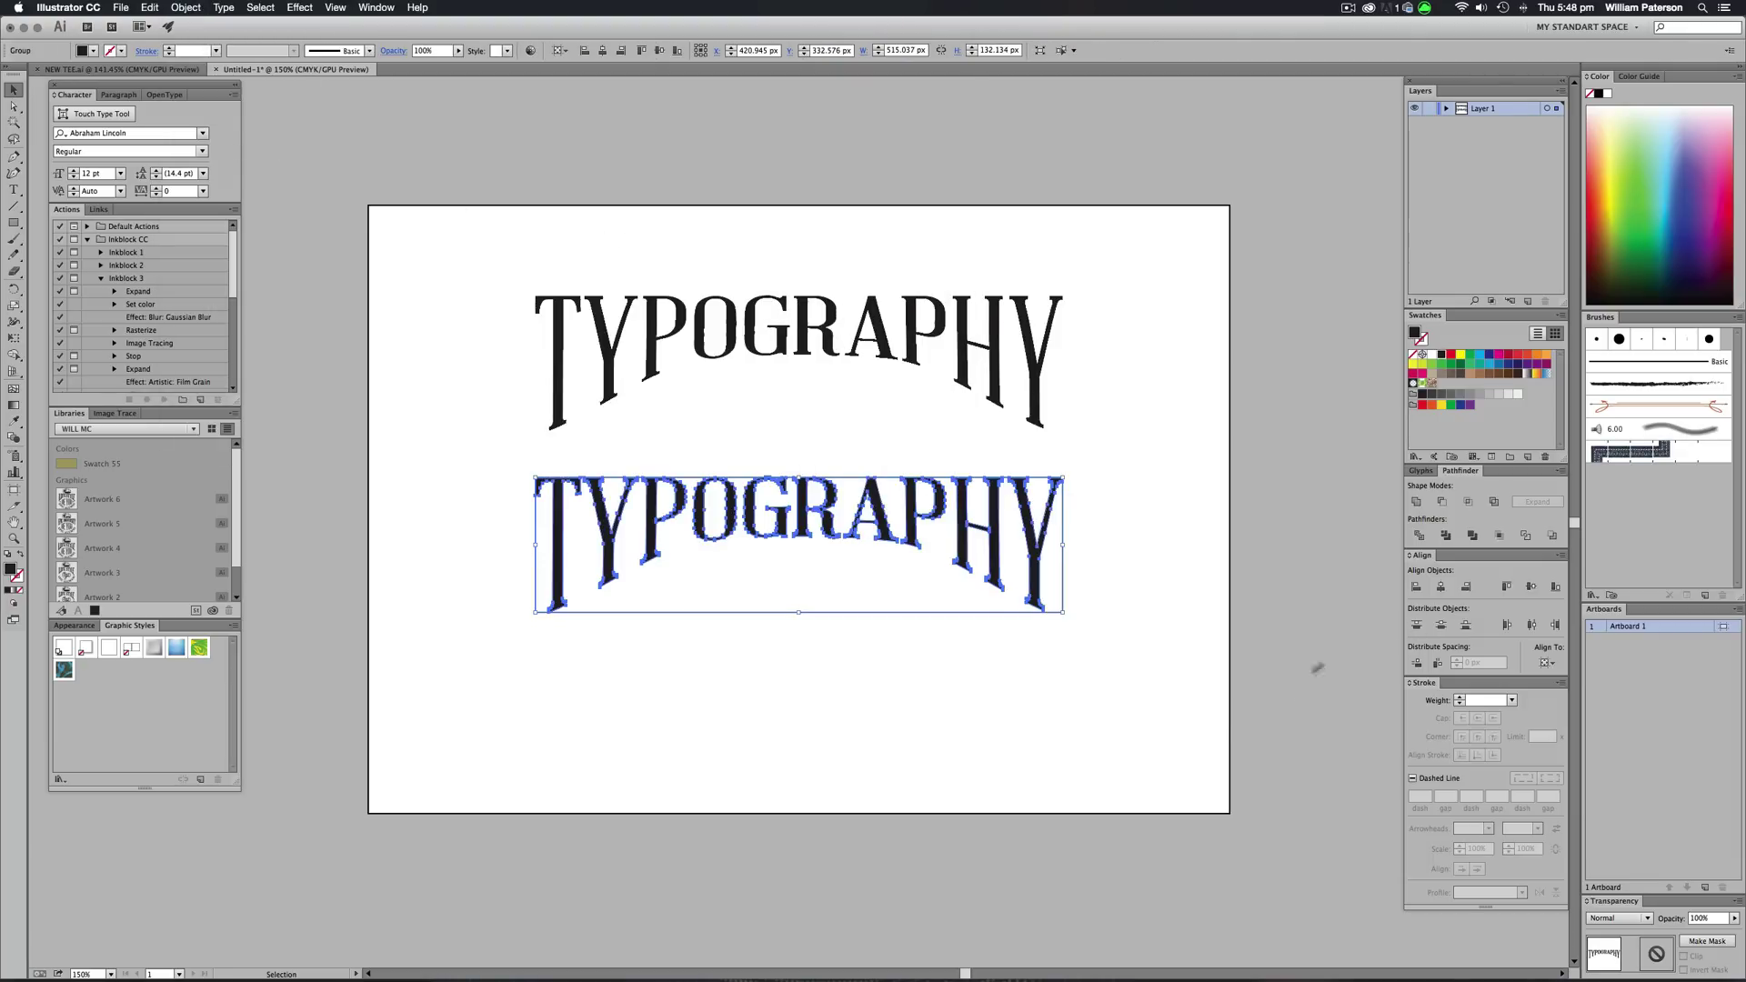
{"action": "left_click", "coordinate": [886, 645]}
- Examine the expanded lower lettering up close and compare it with the live envelope above
{"action": "key", "text": "z"}
{"action": "left_click_drag", "start_coordinate": [902, 515], "coordinate": [928, 441]}
{"action": "key", "text": "v"}
{"action": "left_click", "coordinate": [1006, 460]}
{"action": "key", "text": "space"}
{"action": "left_click_drag", "start_coordinate": [800, 496], "coordinate": [1050, 545]}
{"action": "key", "text": "super+1"}
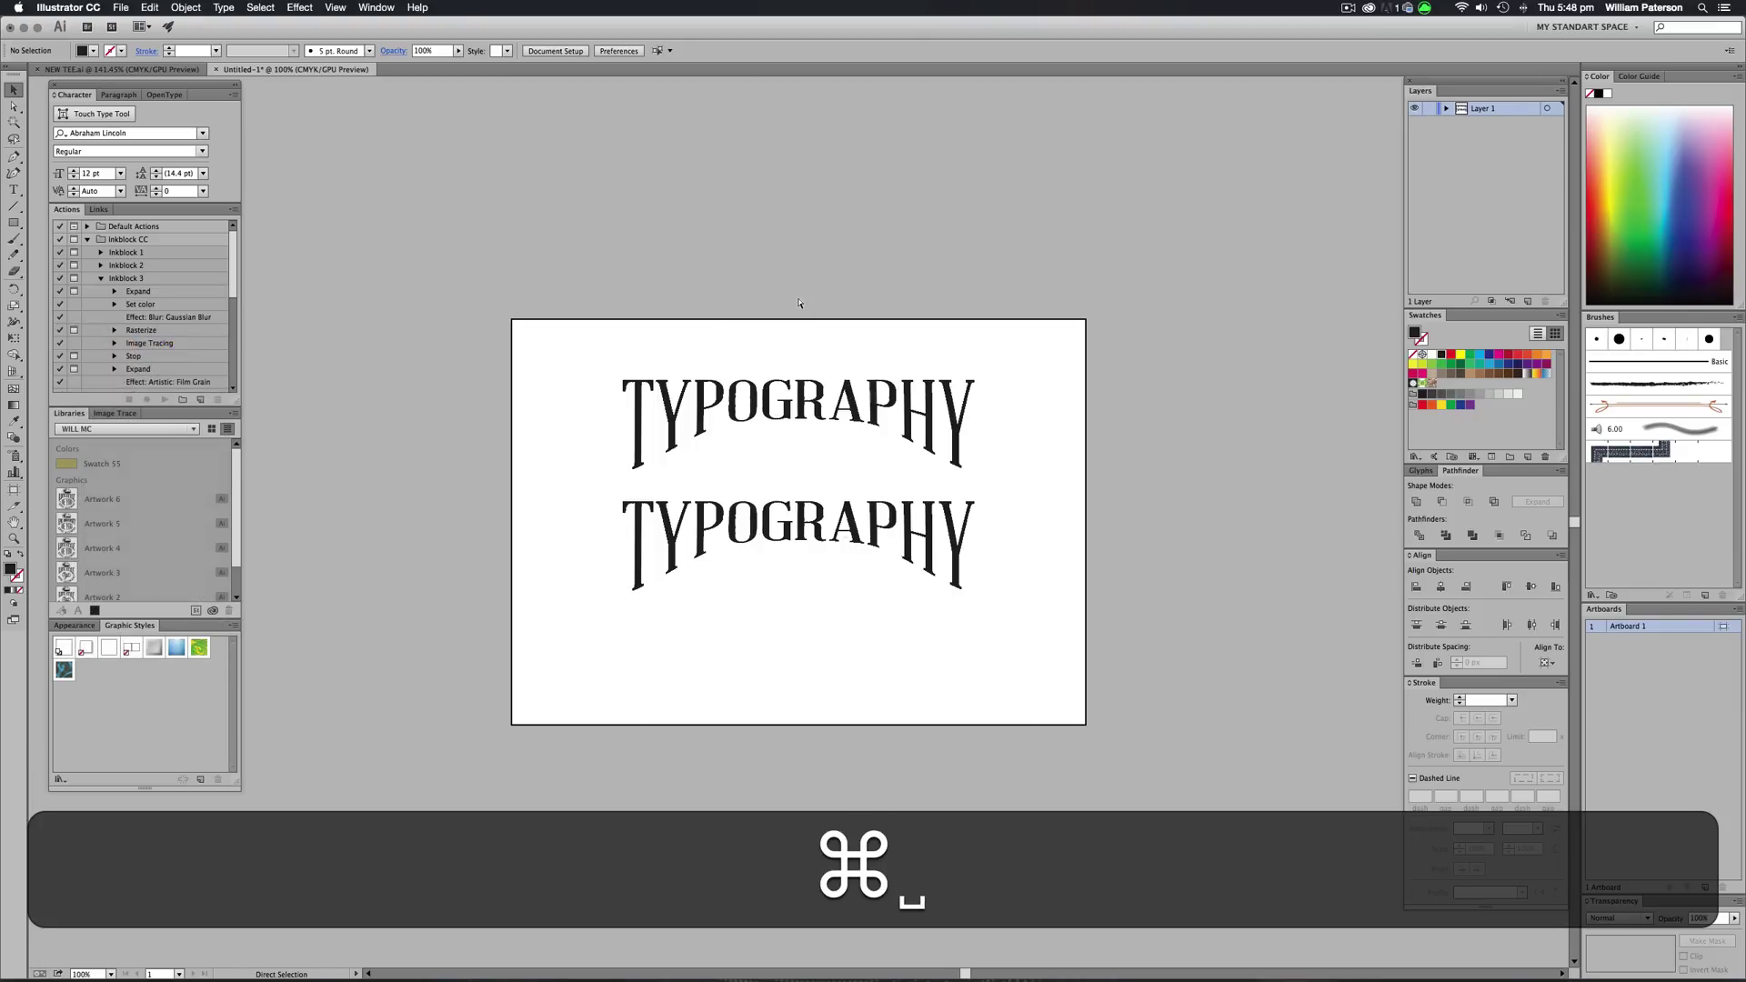
{"action": "key", "text": "super+equal"}
{"action": "key", "text": "super+equal"}
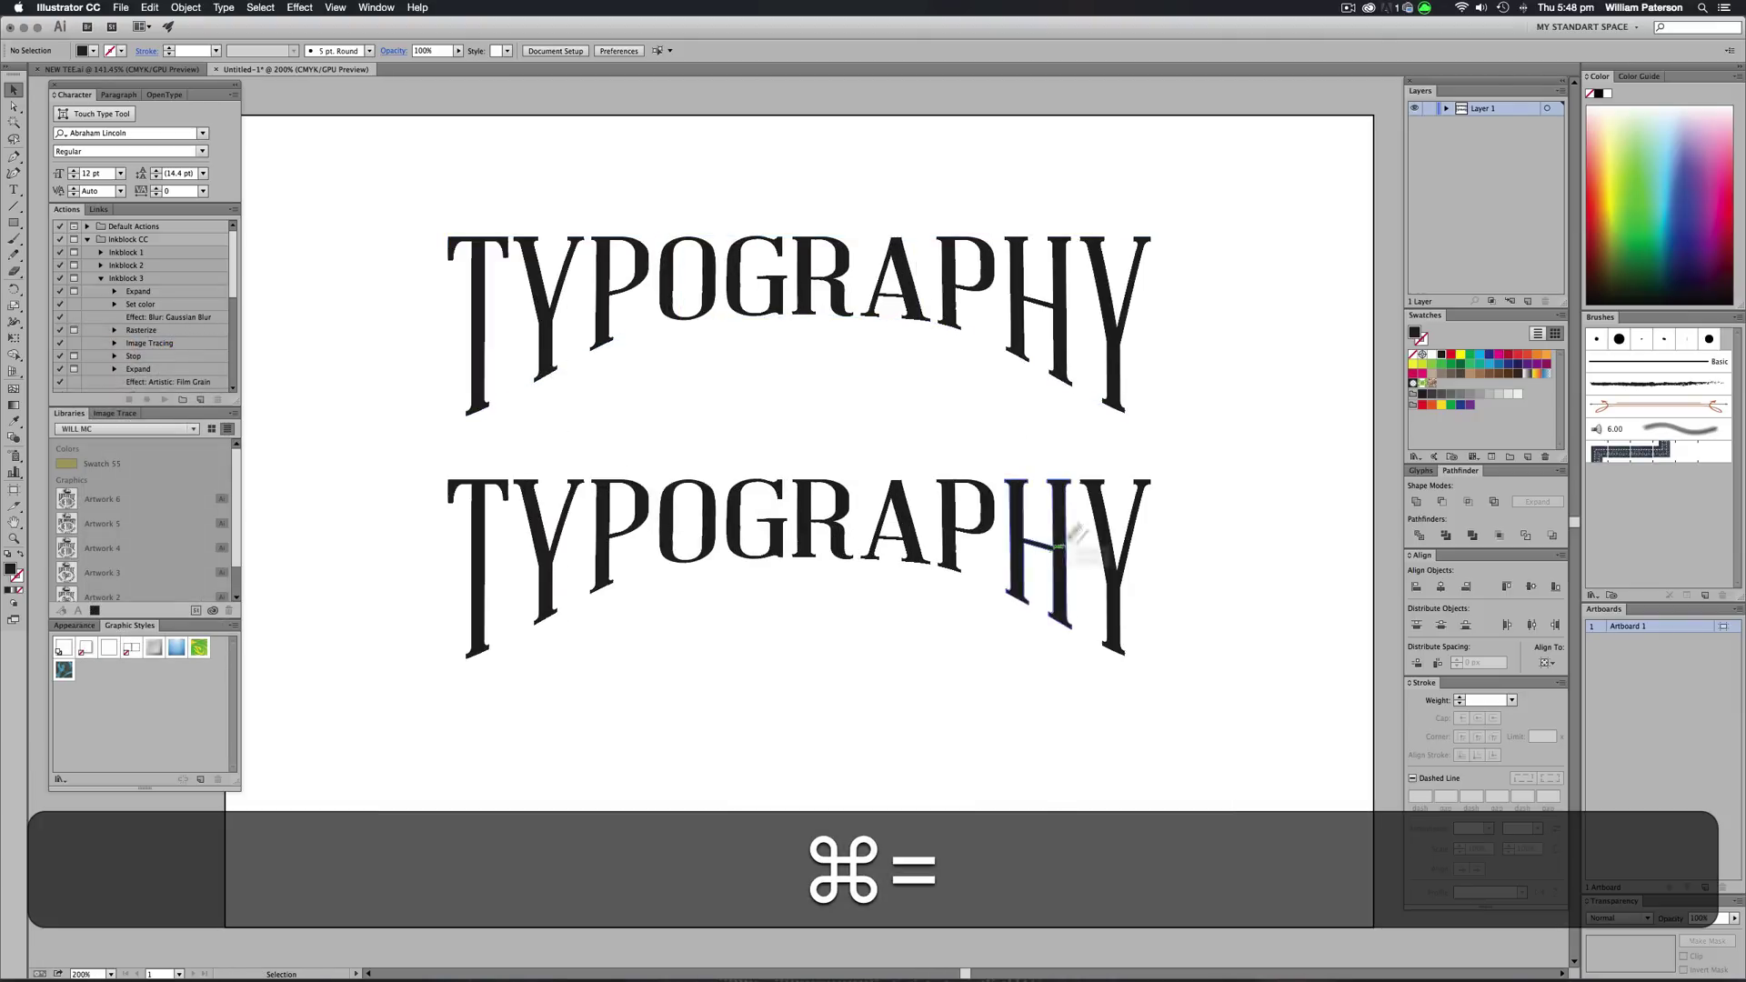
{"action": "left_click", "coordinate": [843, 370]}
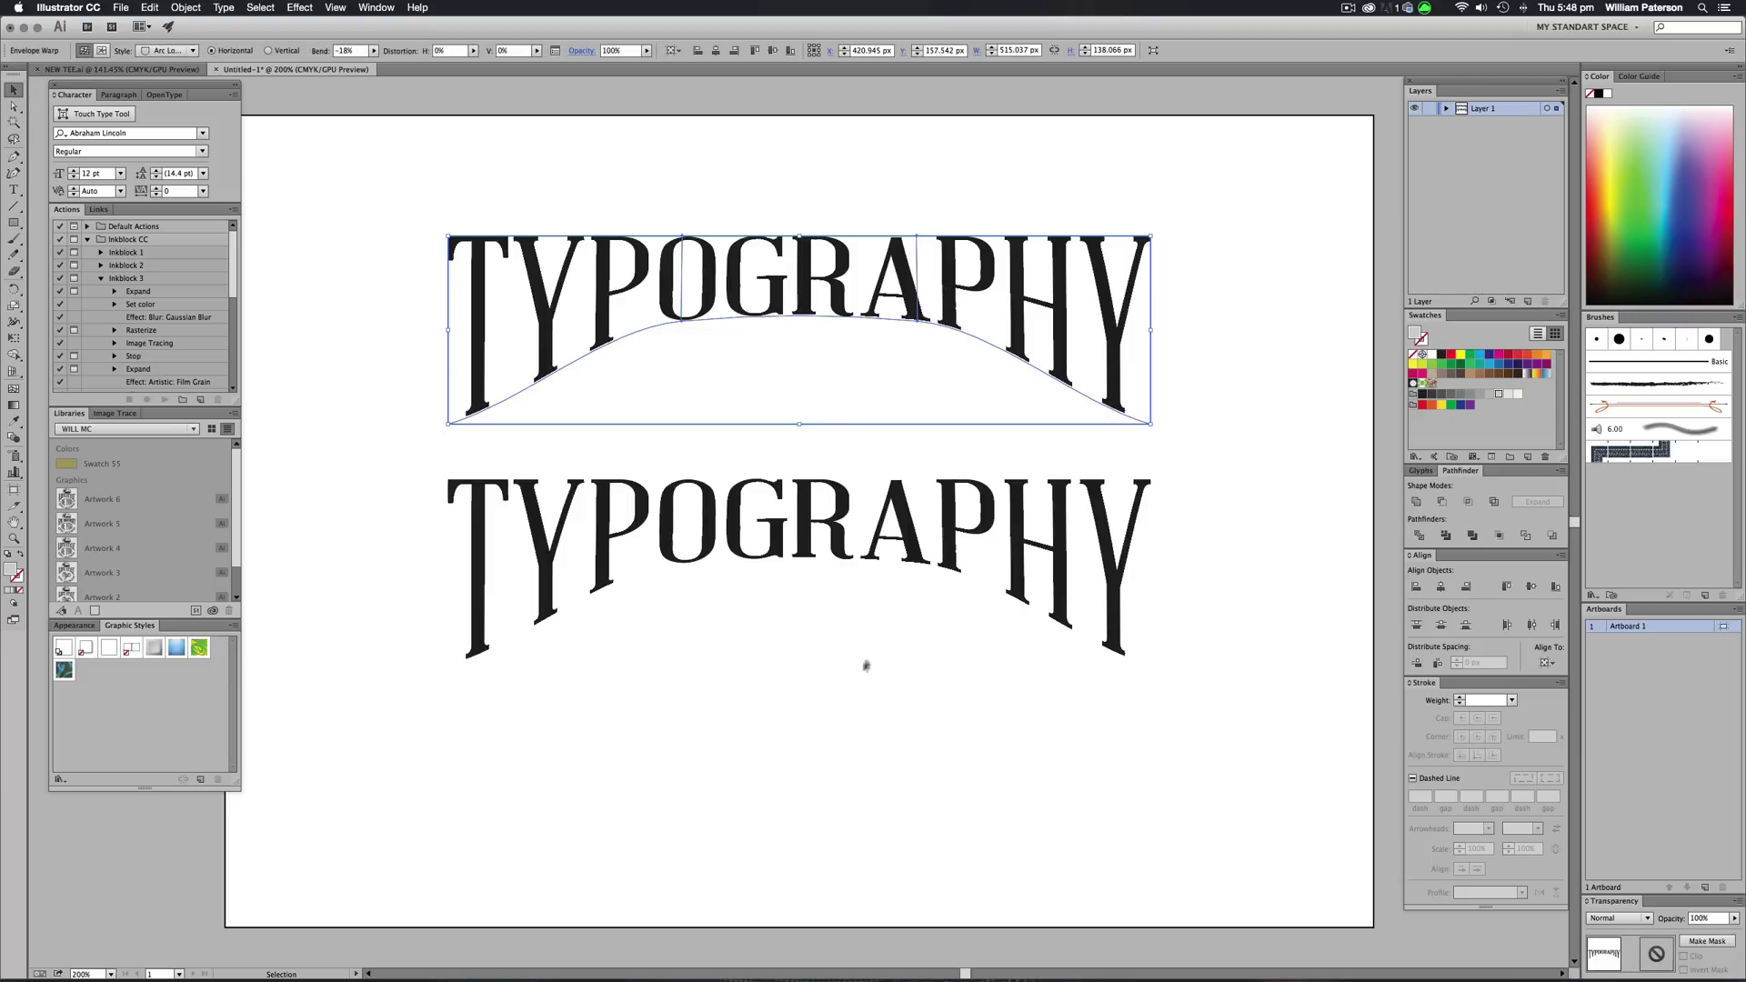
{"action": "left_click", "coordinate": [908, 591]}
- Review the upper envelope's warp style choices and its bend and distortion settings, keeping Arc Lower
{"action": "left_click", "coordinate": [1142, 277]}
{"action": "left_click", "coordinate": [192, 52]}
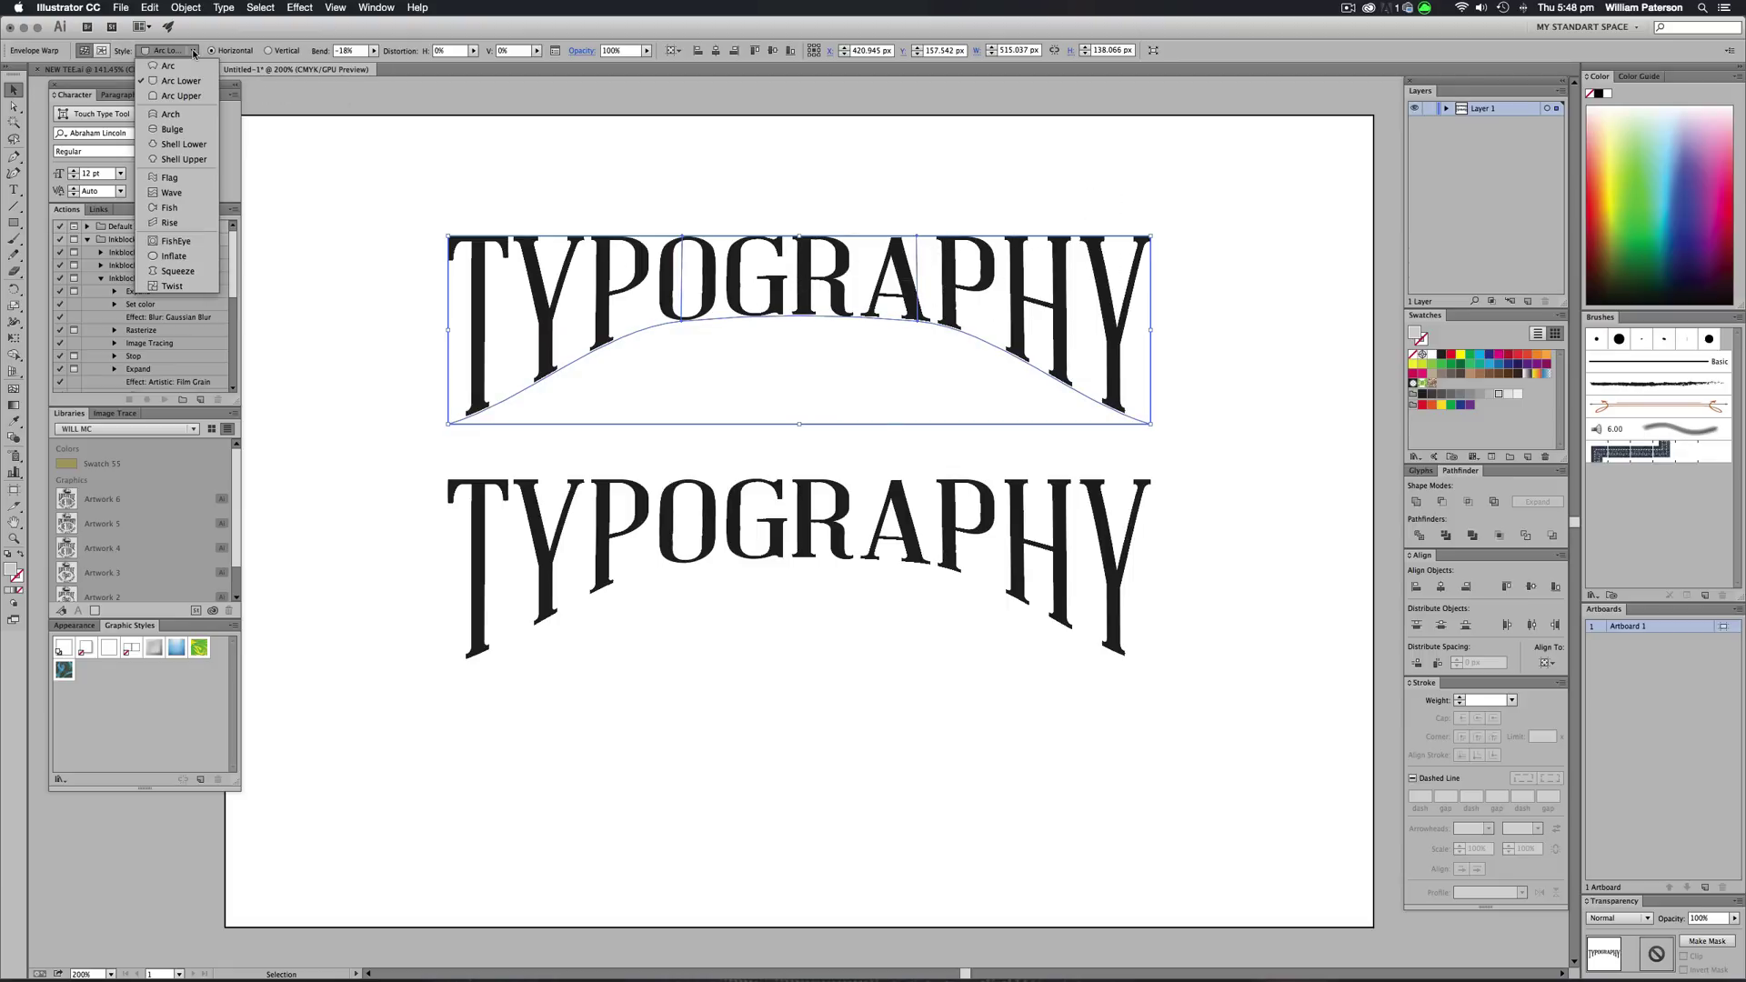
{"action": "left_click", "coordinate": [191, 52]}
{"action": "left_click", "coordinate": [192, 52]}
{"action": "left_click", "coordinate": [181, 81]}
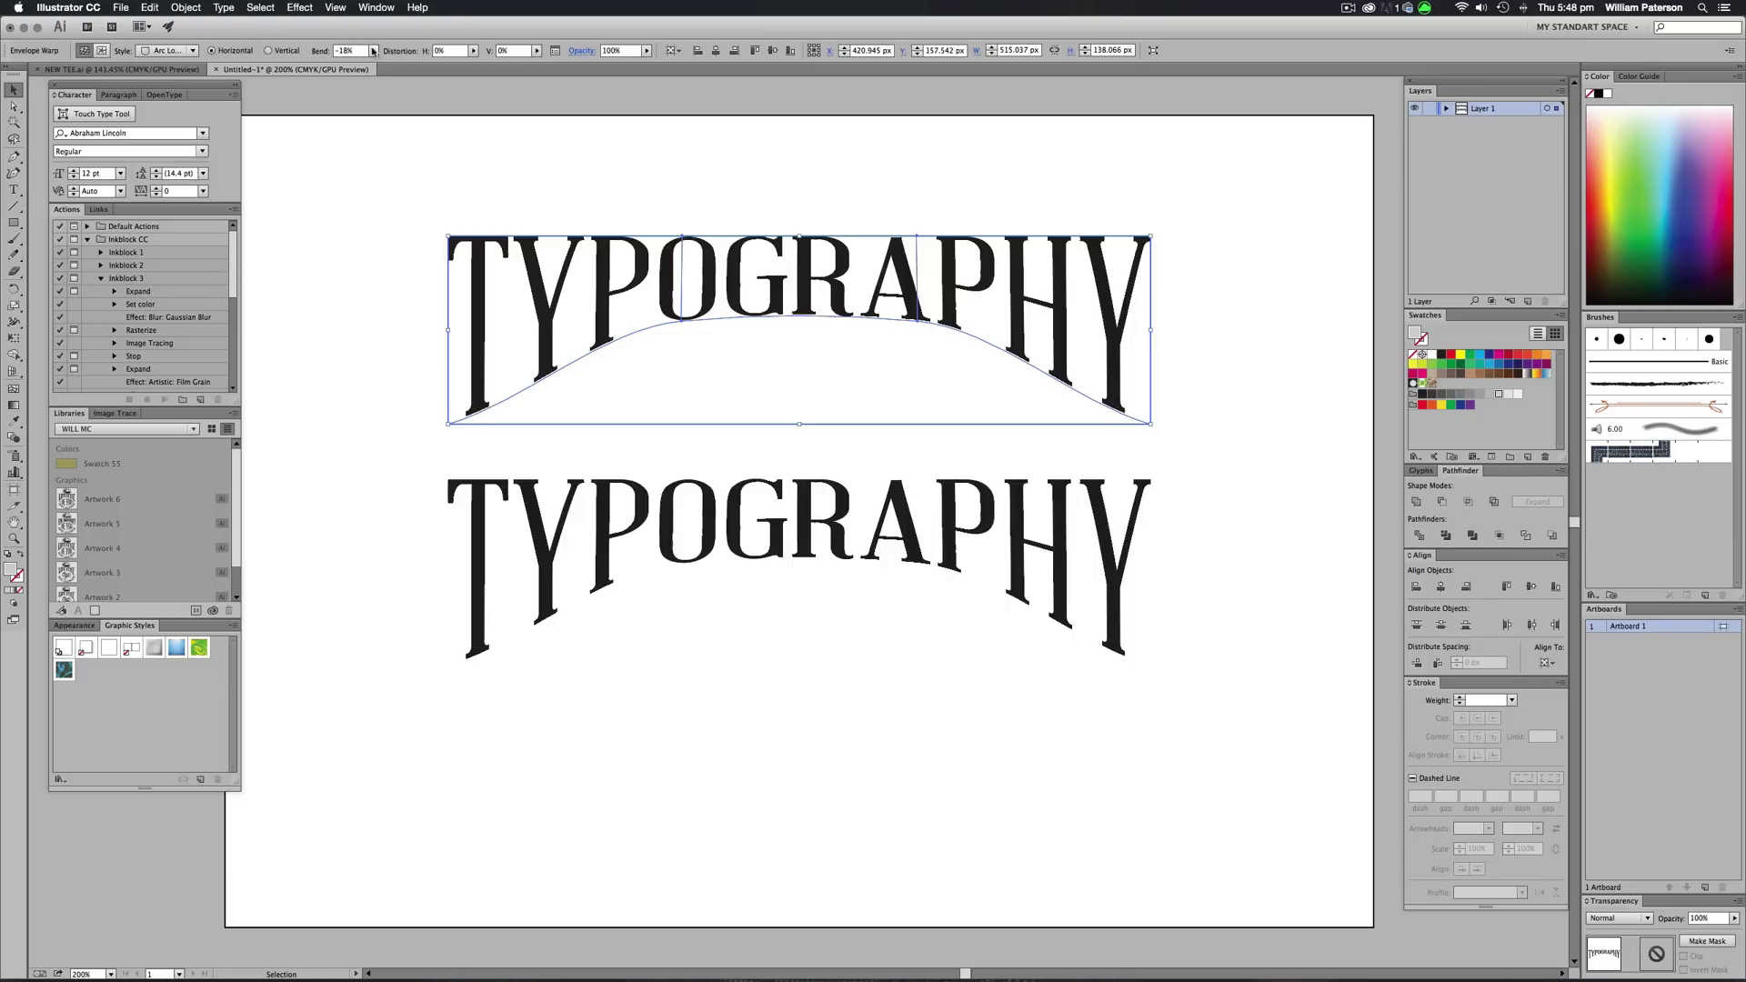
{"action": "left_click", "coordinate": [373, 52]}
{"action": "left_click", "coordinate": [397, 51]}
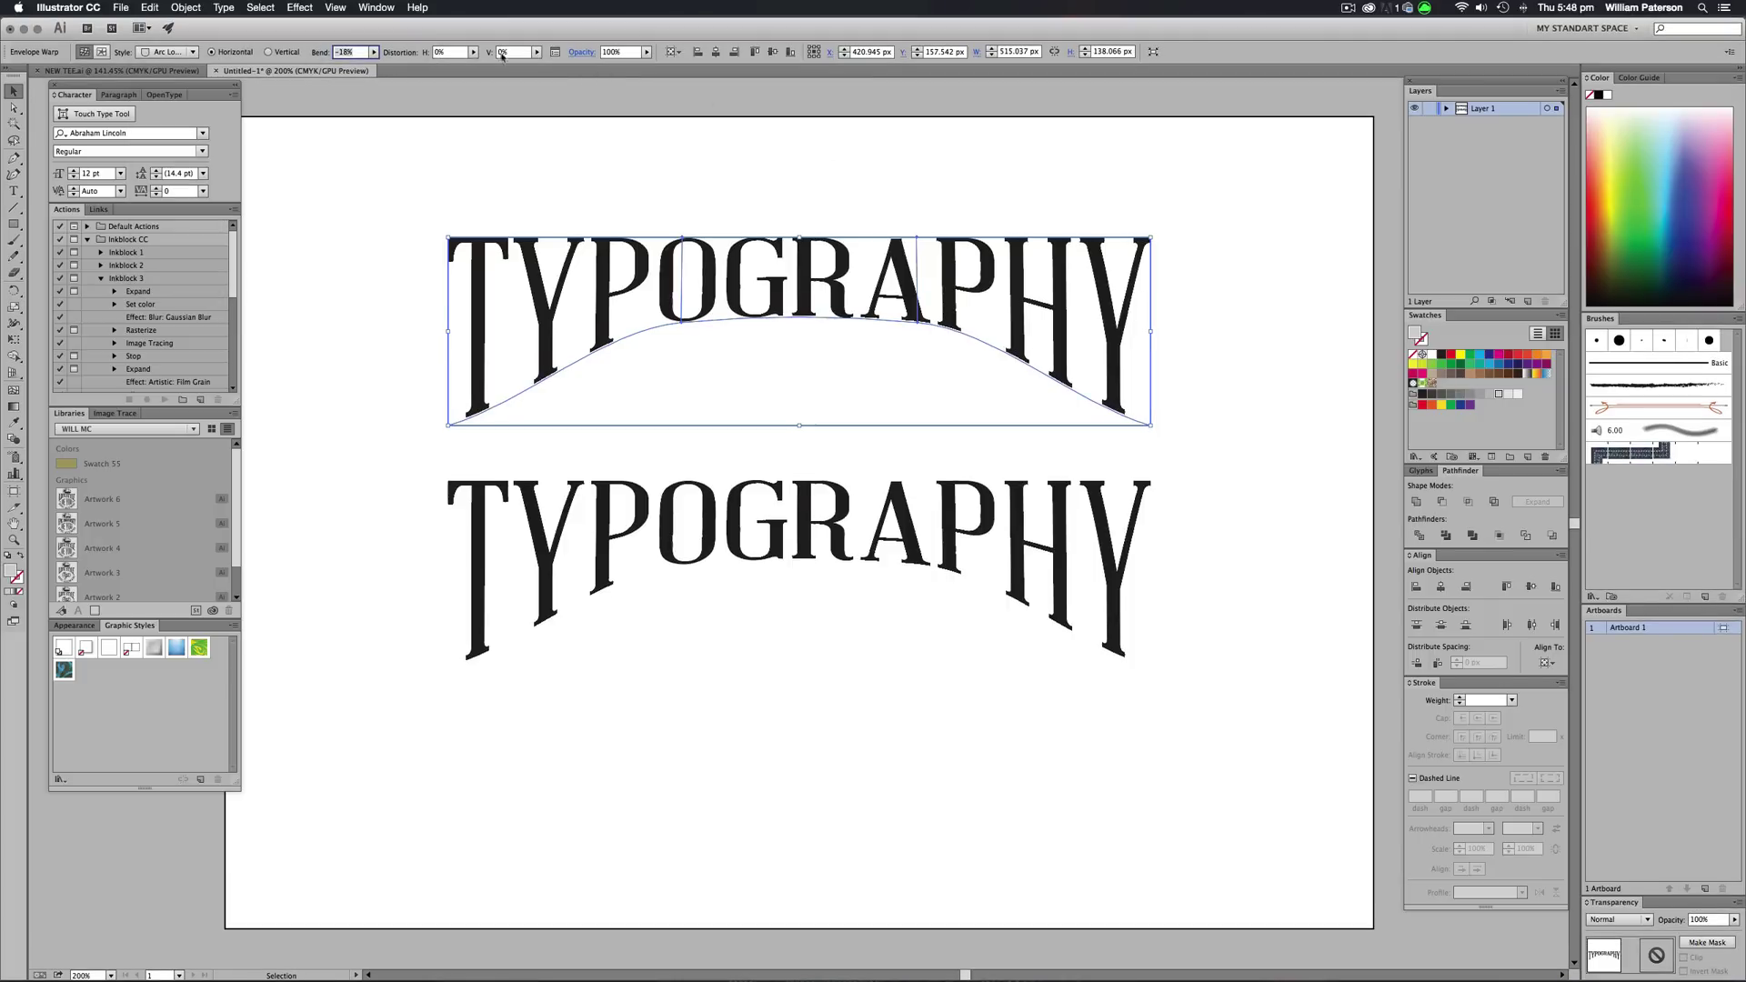
{"action": "left_click", "coordinate": [685, 167]}
- Inspect the expanded lower lettering as an ordinary group of outlines and leave everything deselected
{"action": "left_click_drag", "start_coordinate": [965, 195], "coordinate": [740, 340]}
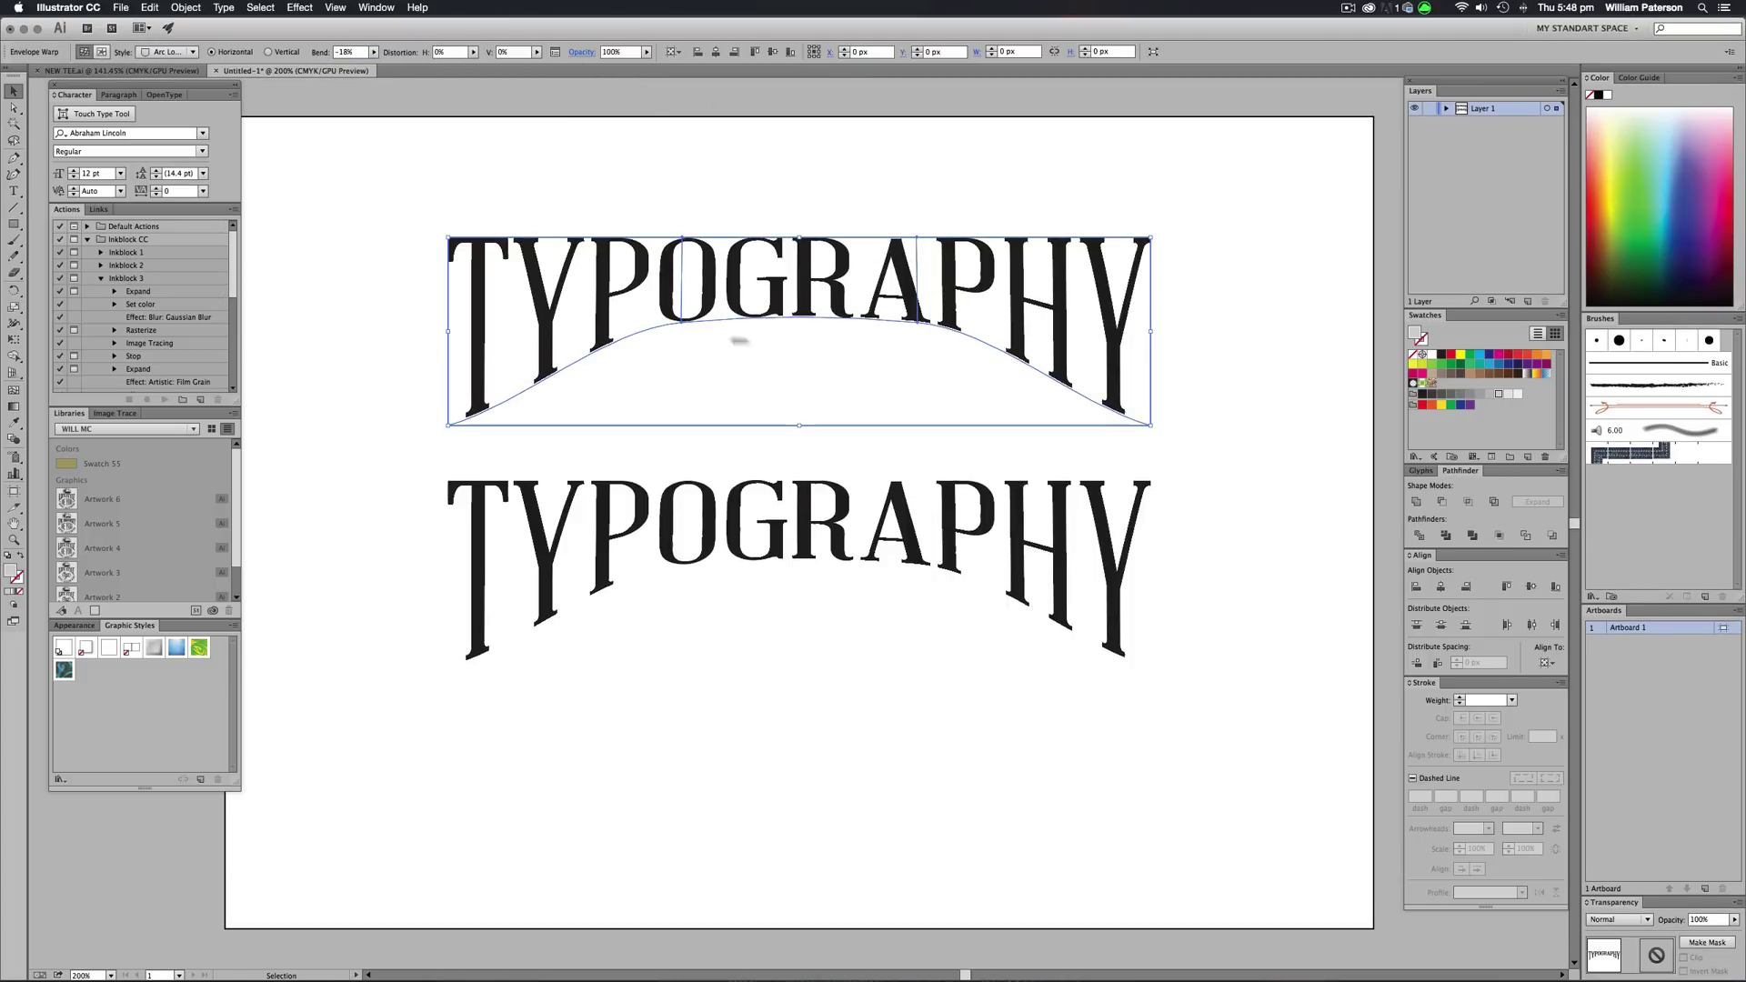
{"action": "left_click_drag", "start_coordinate": [1194, 477], "coordinate": [972, 566]}
{"action": "left_click", "coordinate": [418, 712]}
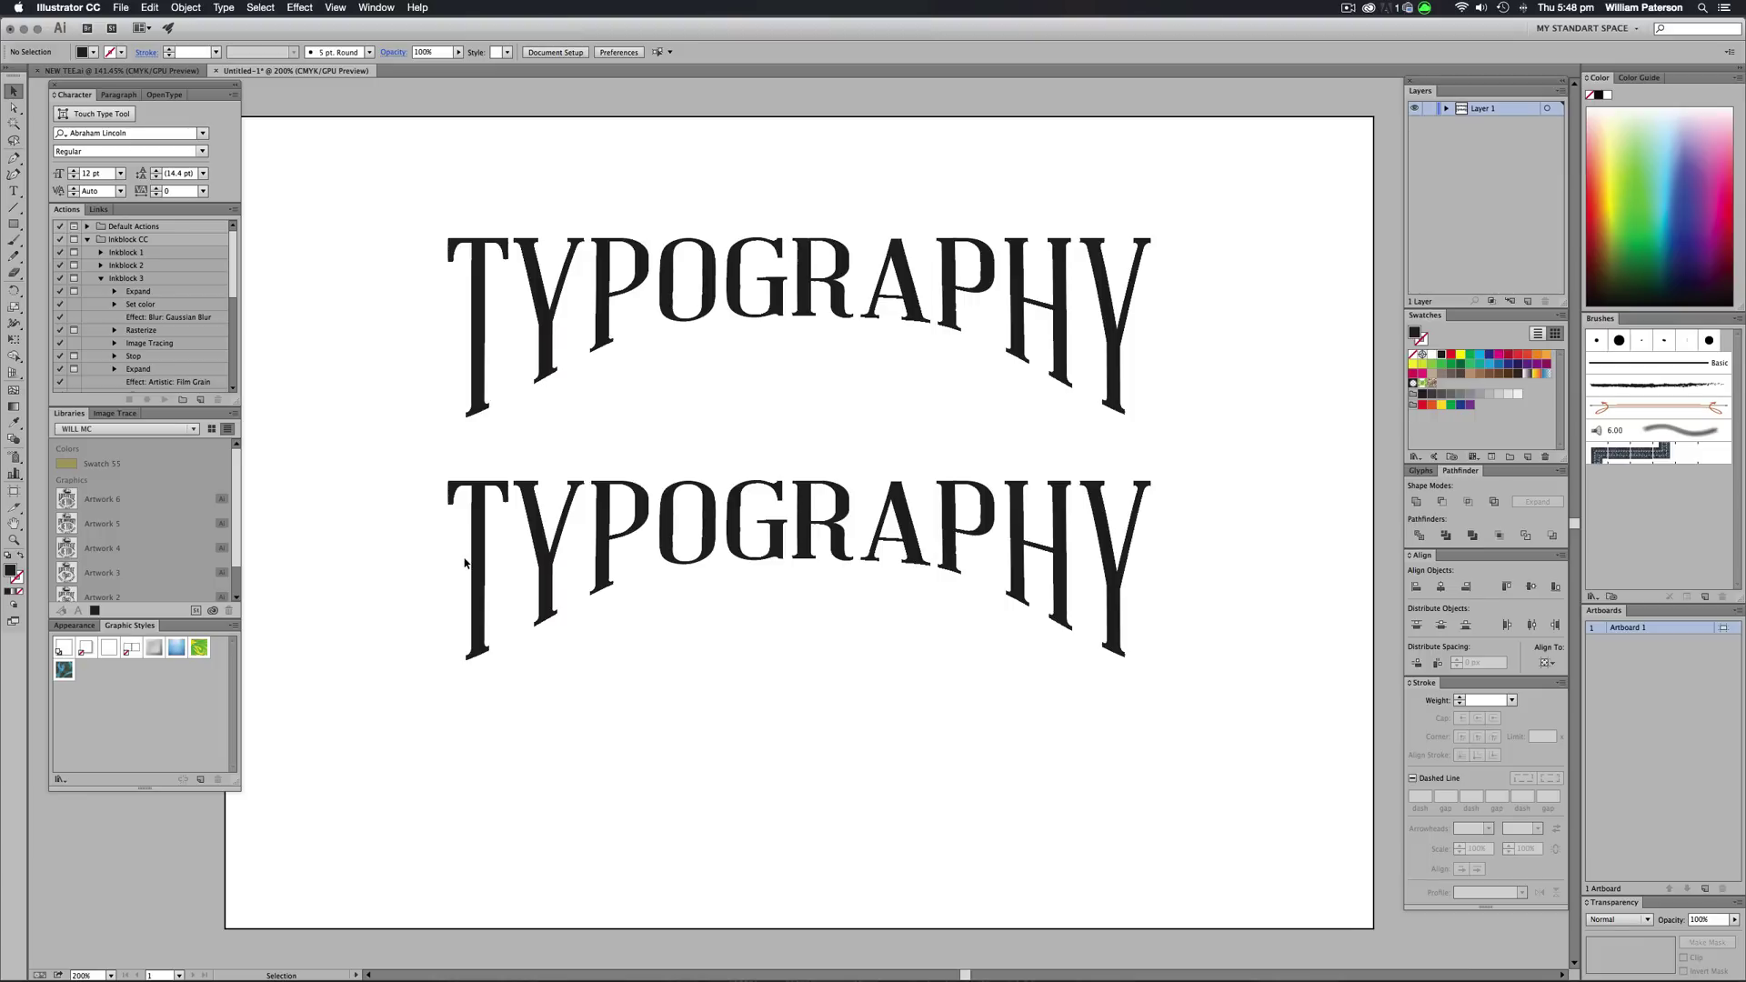
{"action": "left_click_drag", "start_coordinate": [1177, 510], "coordinate": [970, 604]}
{"action": "left_click", "coordinate": [1236, 634]}
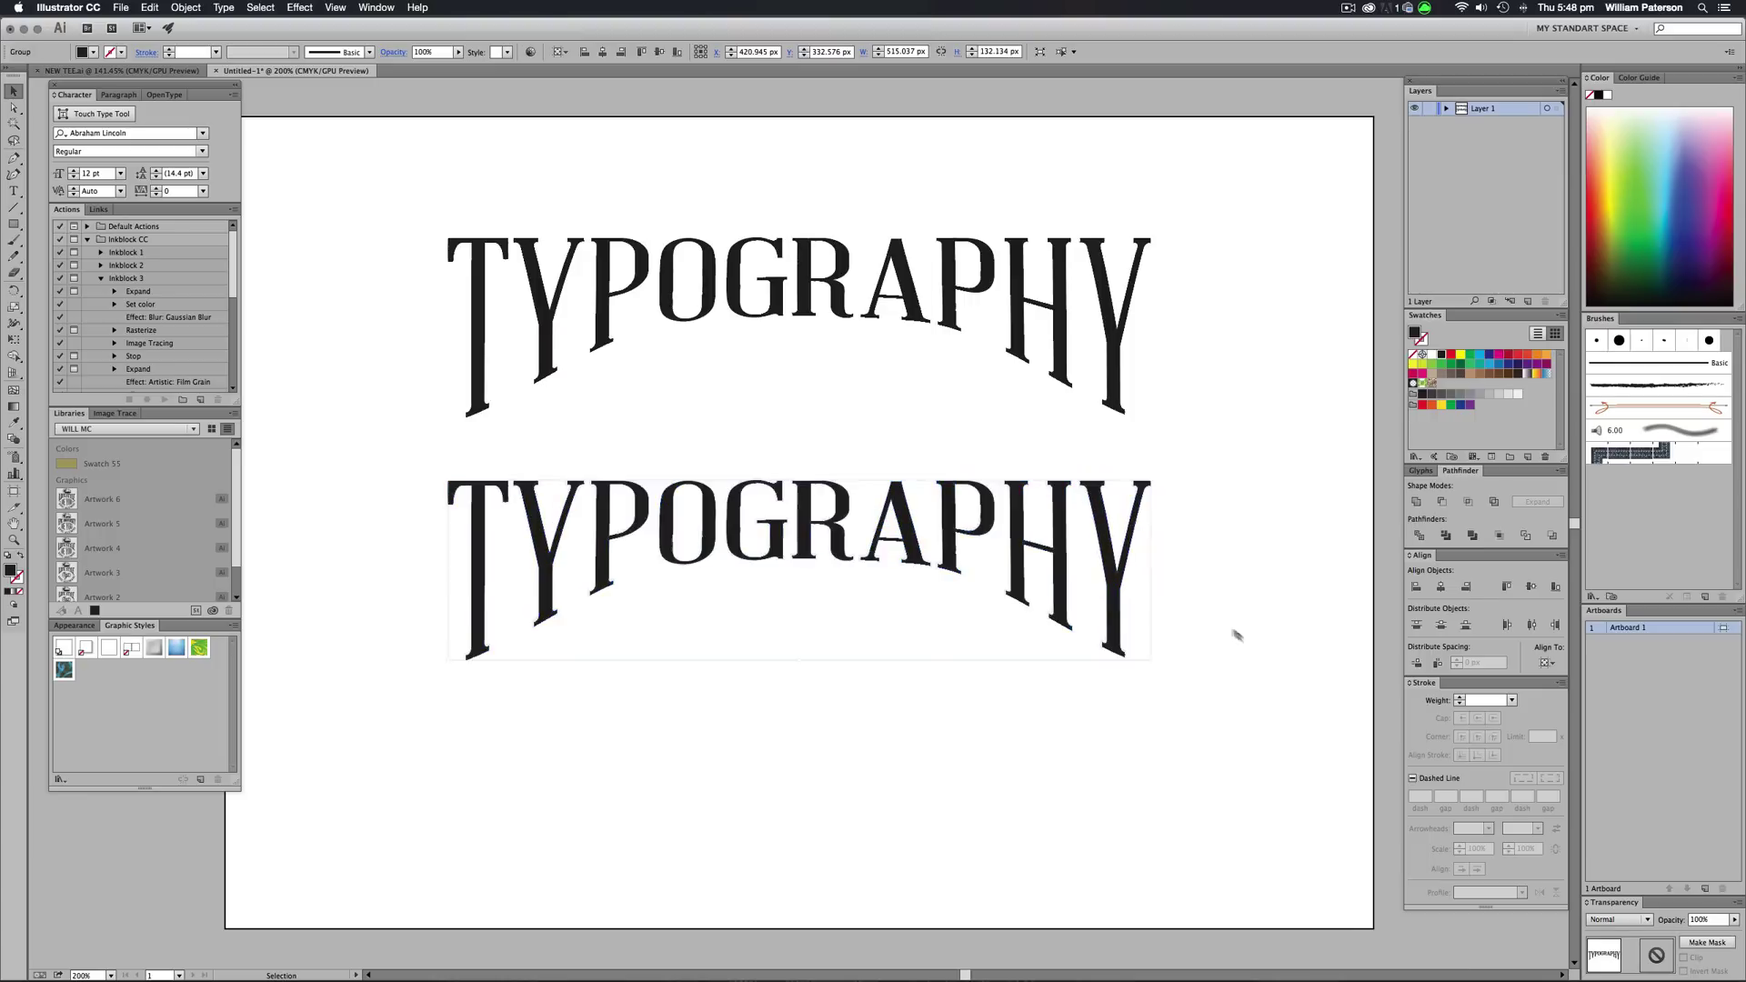
{"action": "left_click", "coordinate": [1235, 632]}
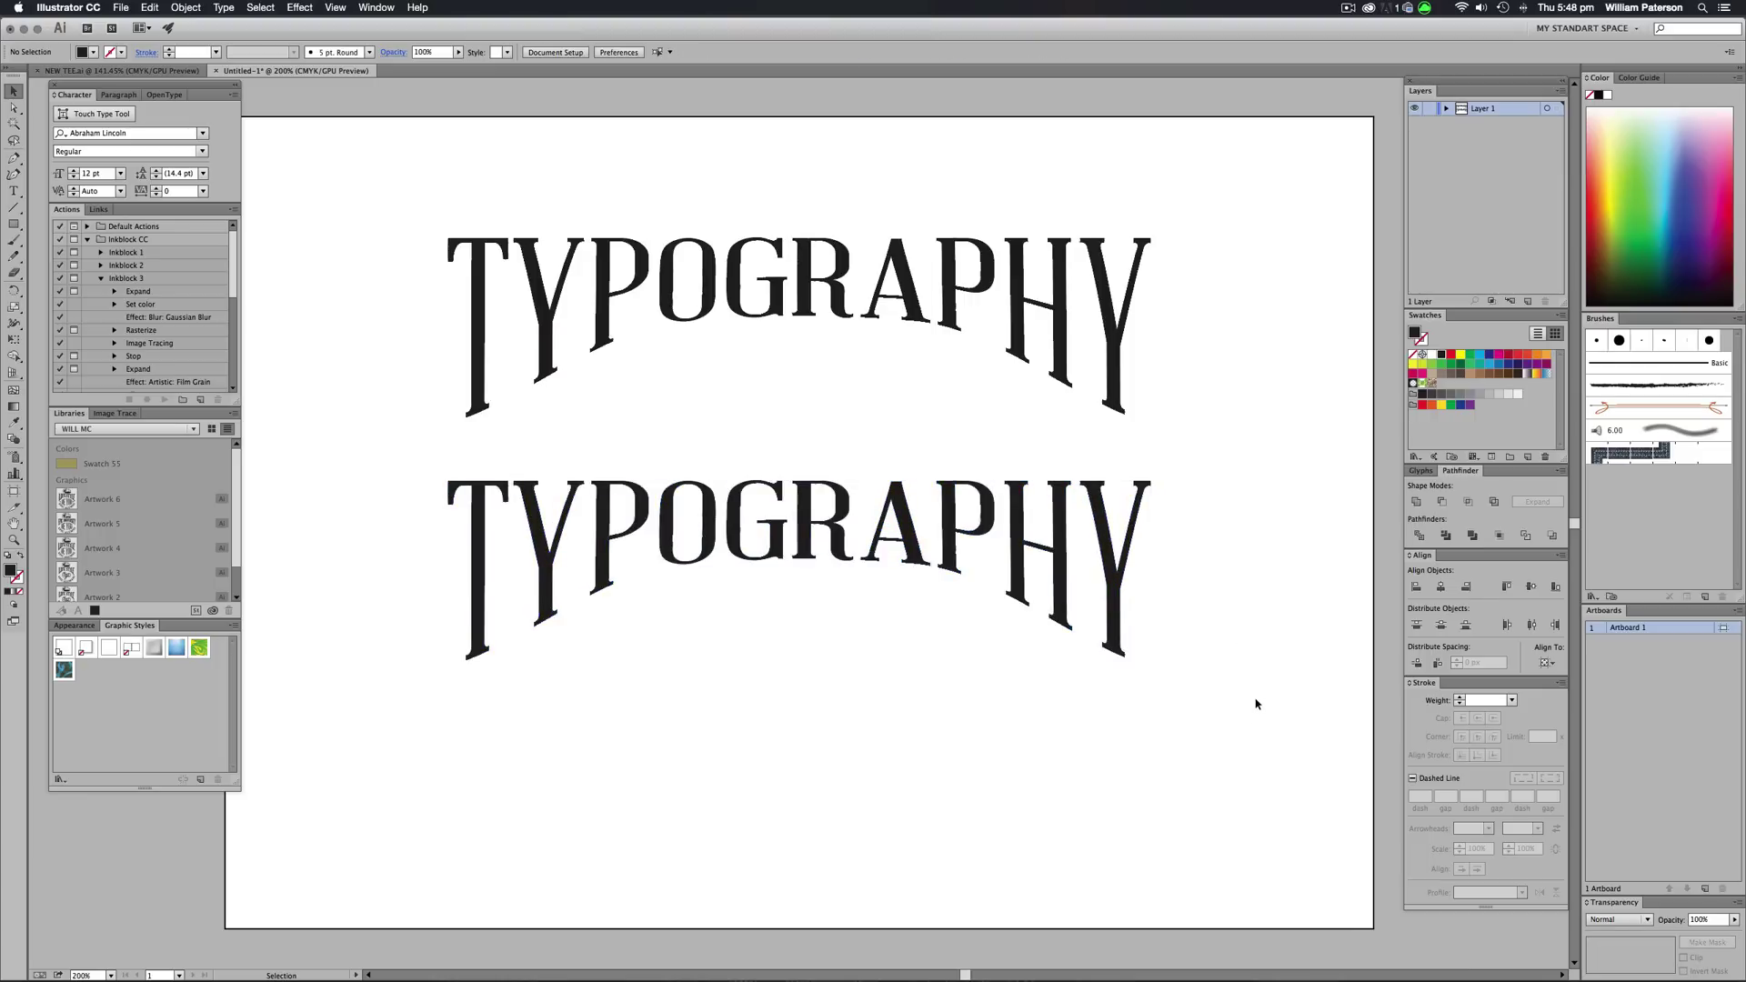